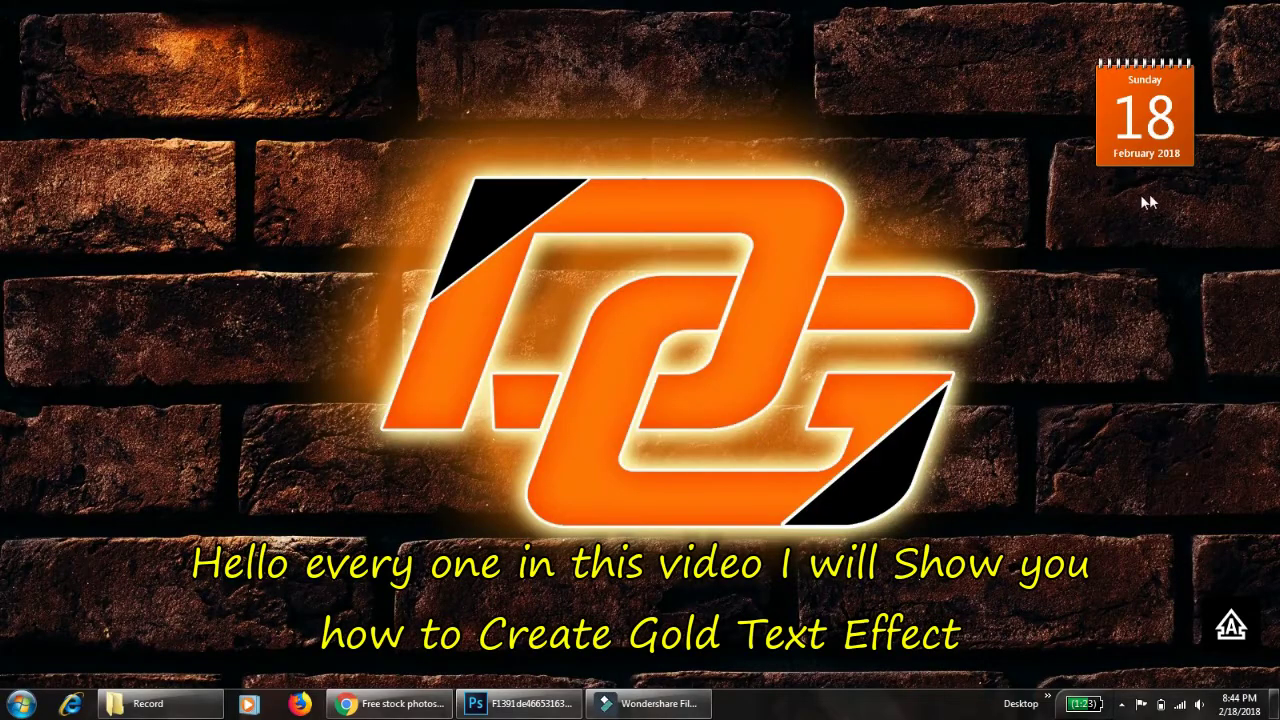
Step: Create a 12.8 × 7.2 inch, 180 ppi black document and unlock its background as Layer 0
click(515, 703)
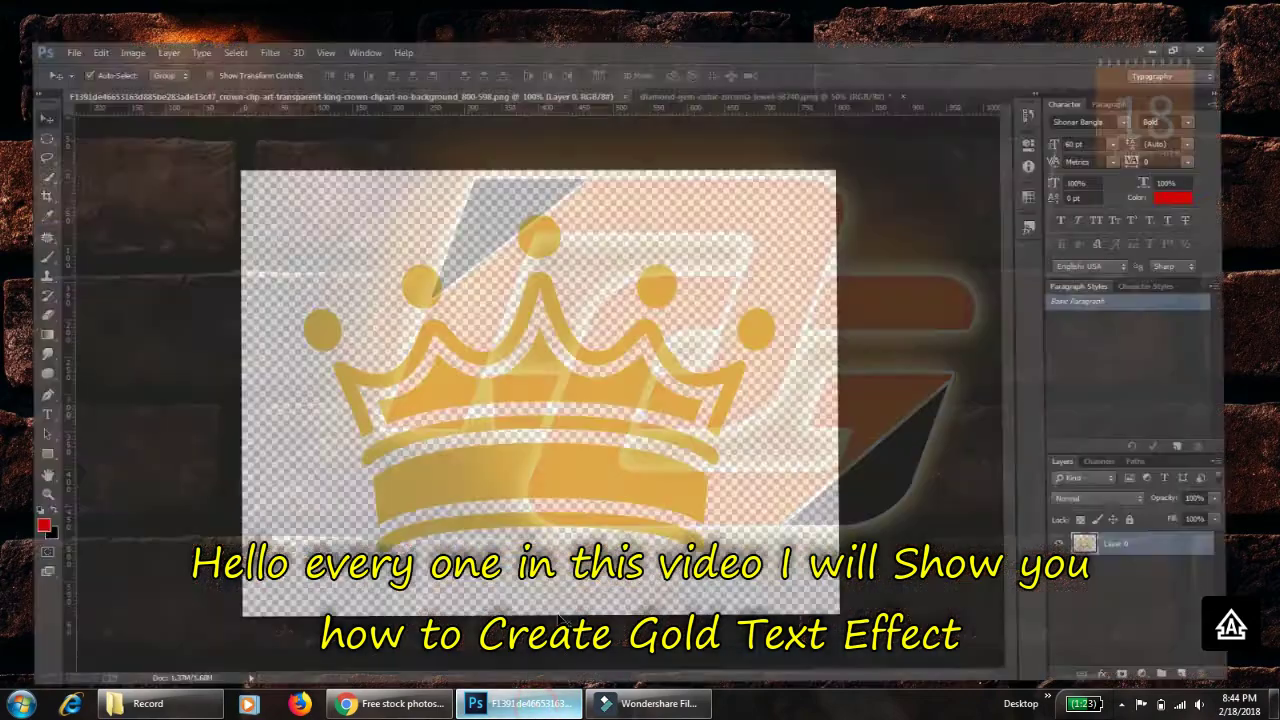
click(44, 11)
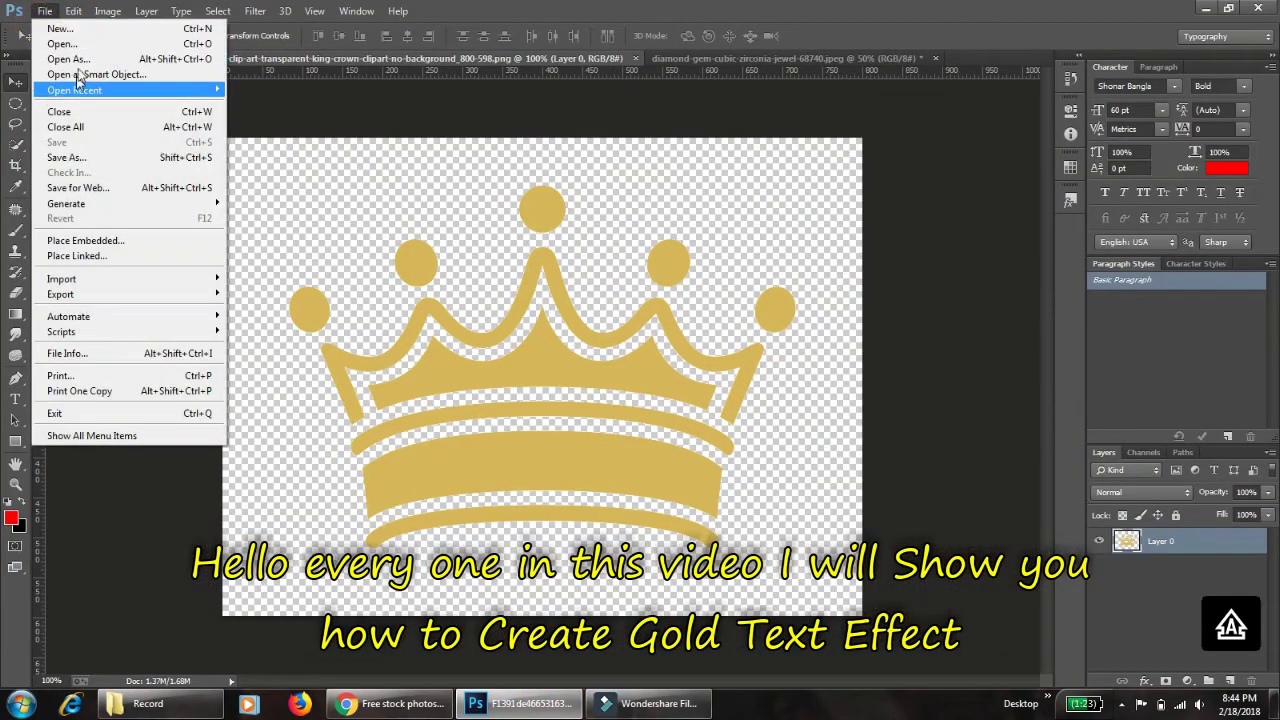
click(62, 28)
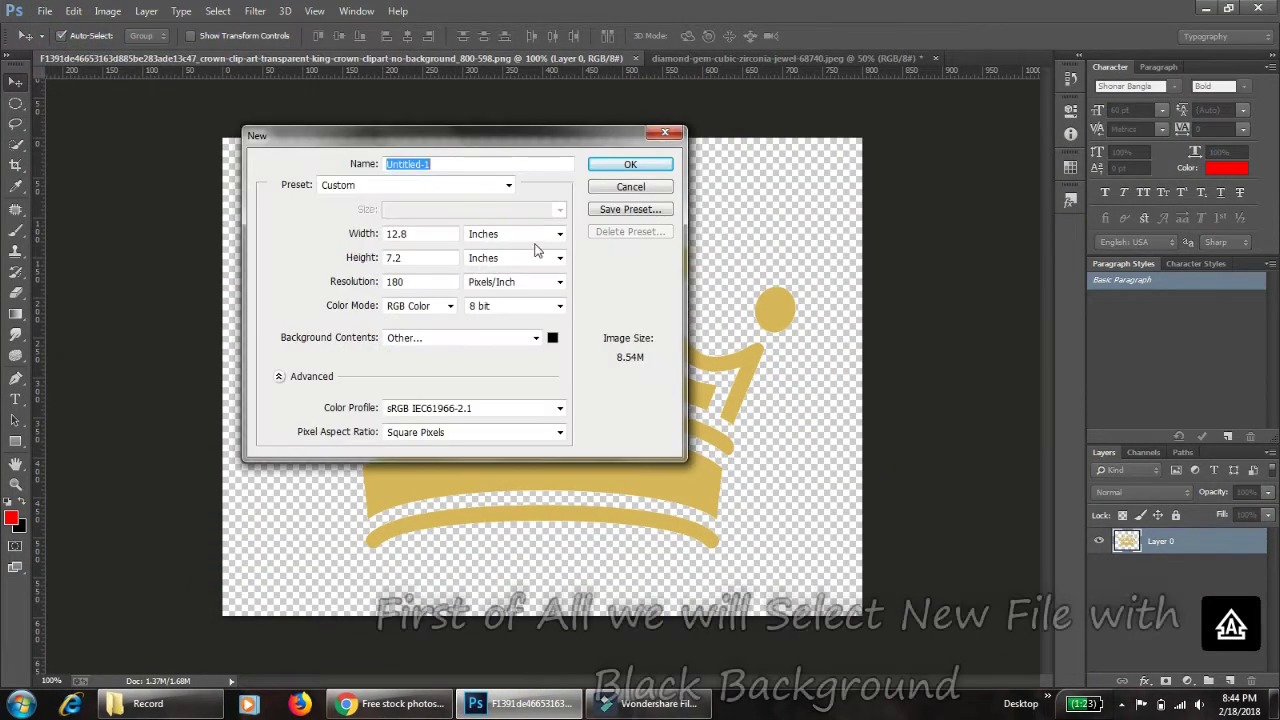
click(551, 339)
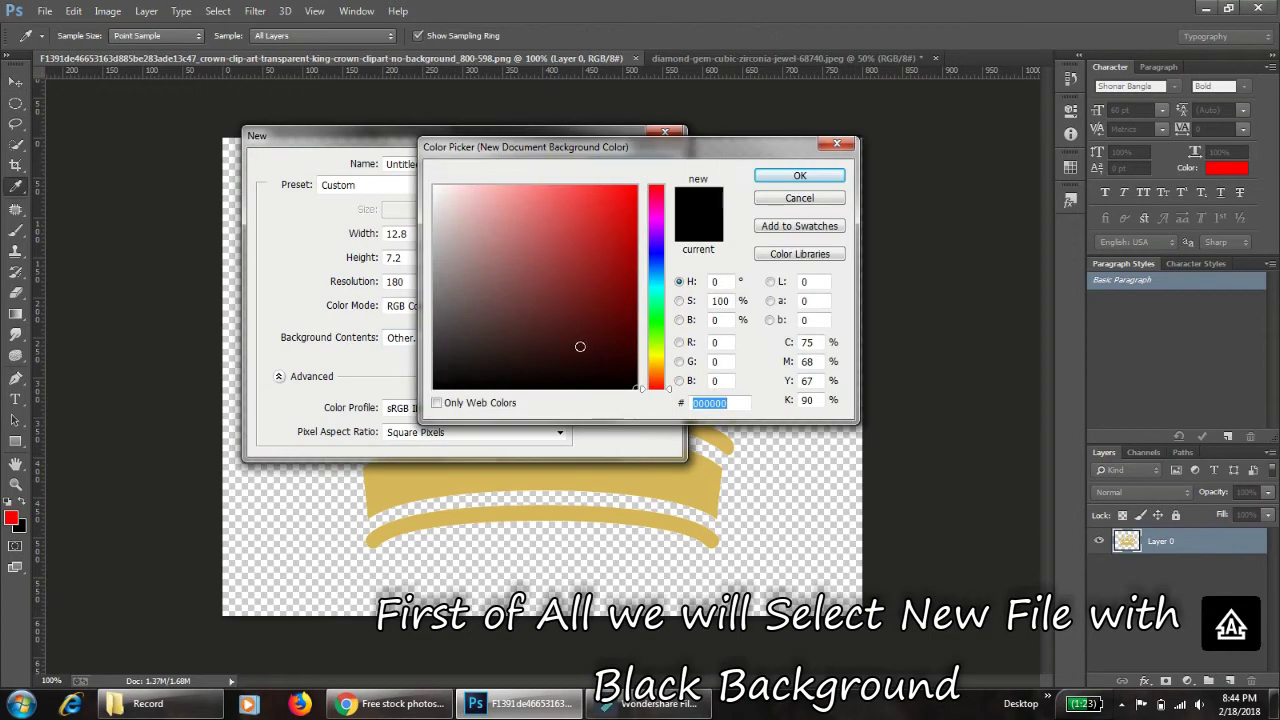
click(800, 176)
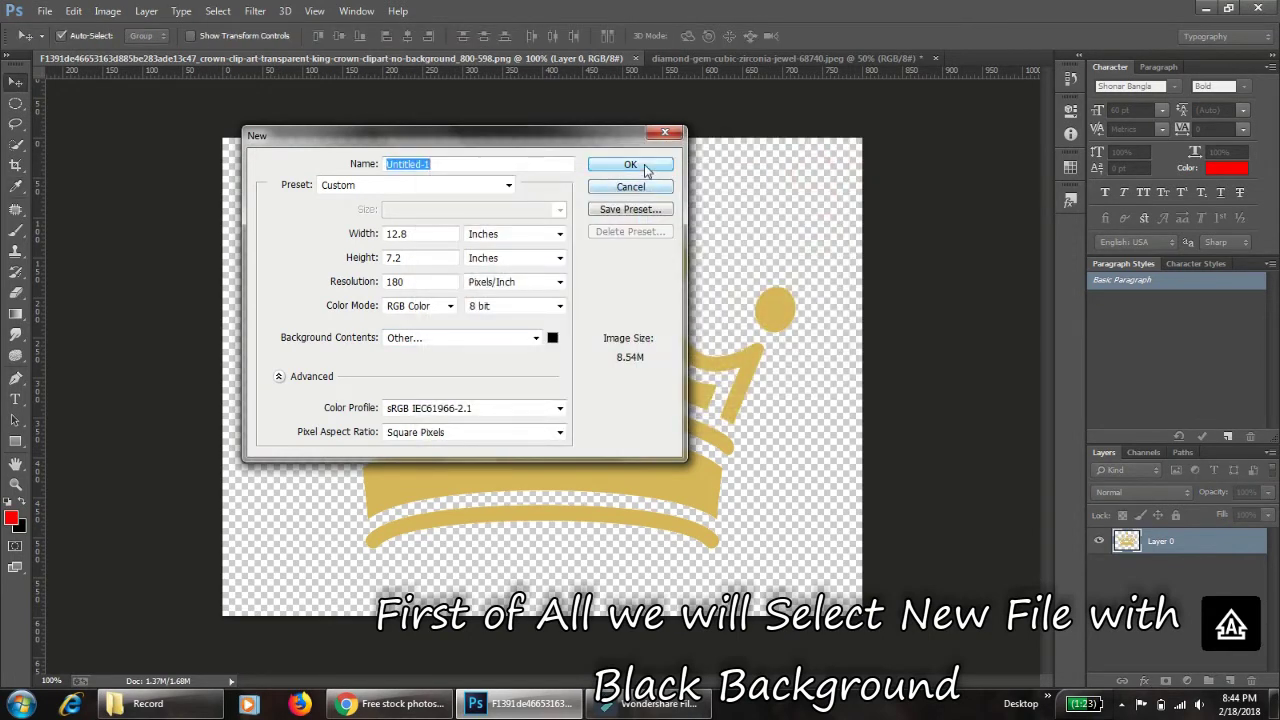
click(648, 167)
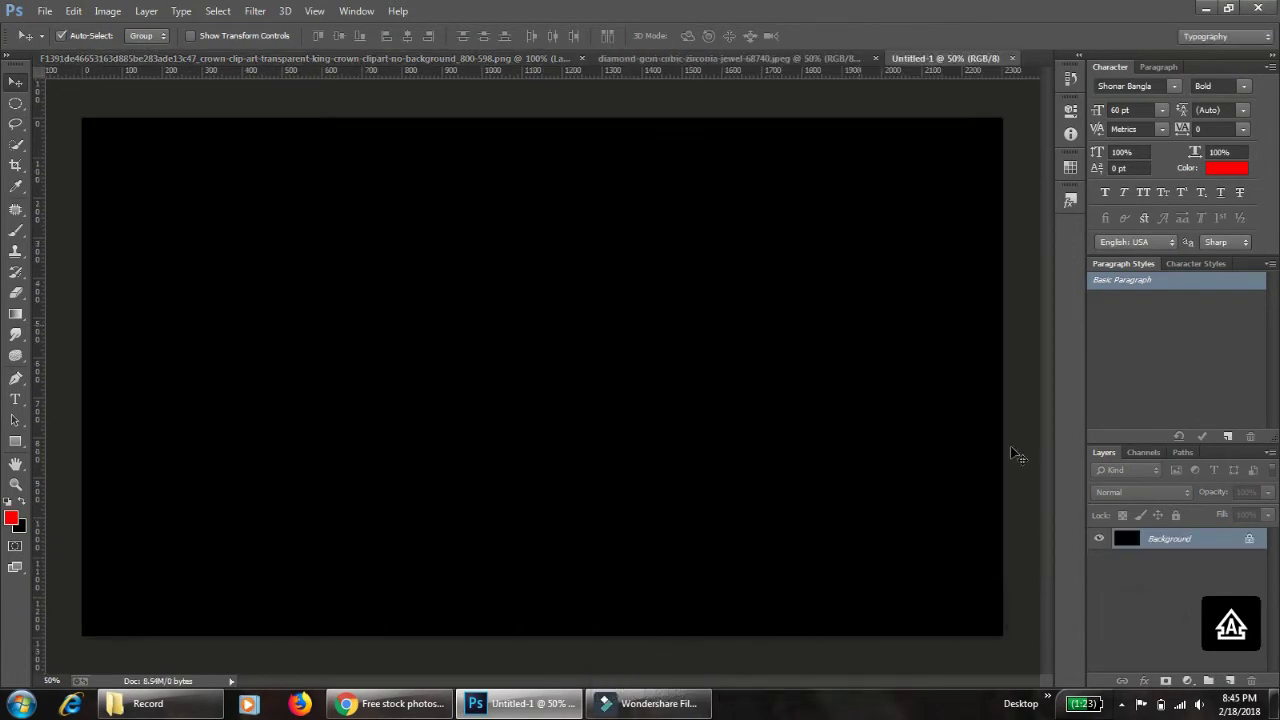
double_click(1169, 543)
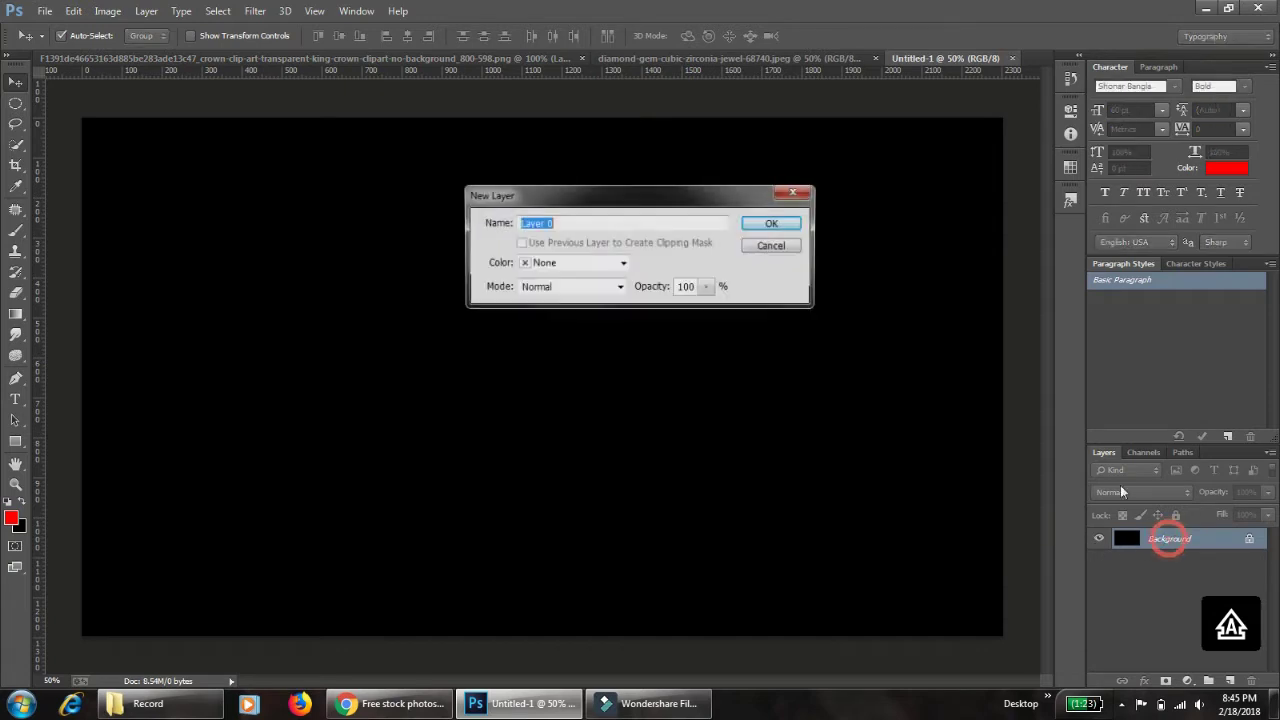
click(776, 222)
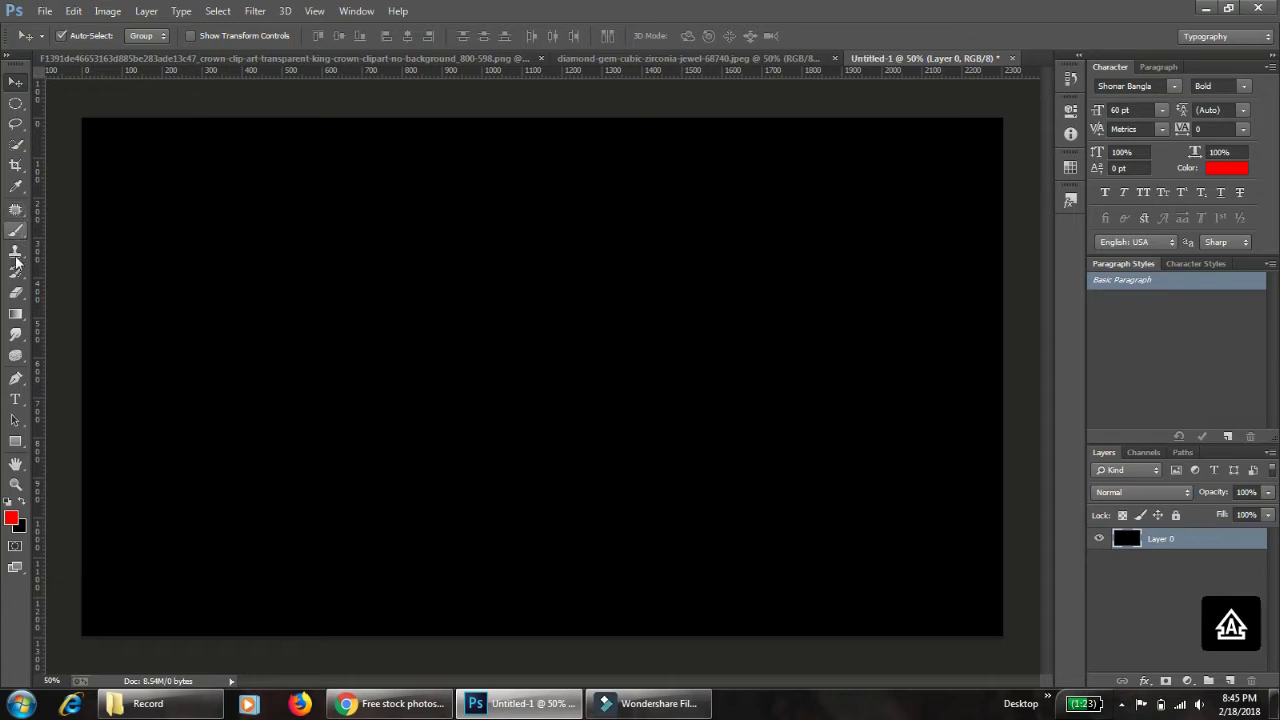
Step: Type GOLD in red bold text left of the canvas centre
click(15, 399)
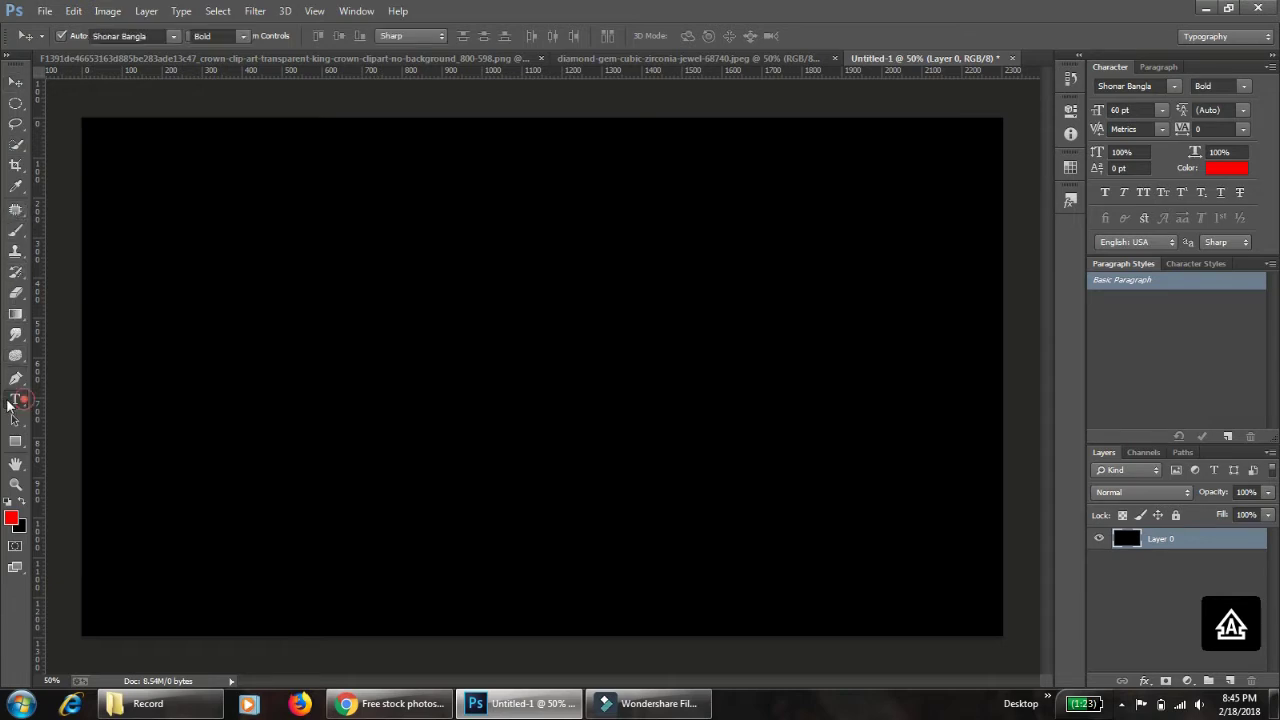
click(291, 463)
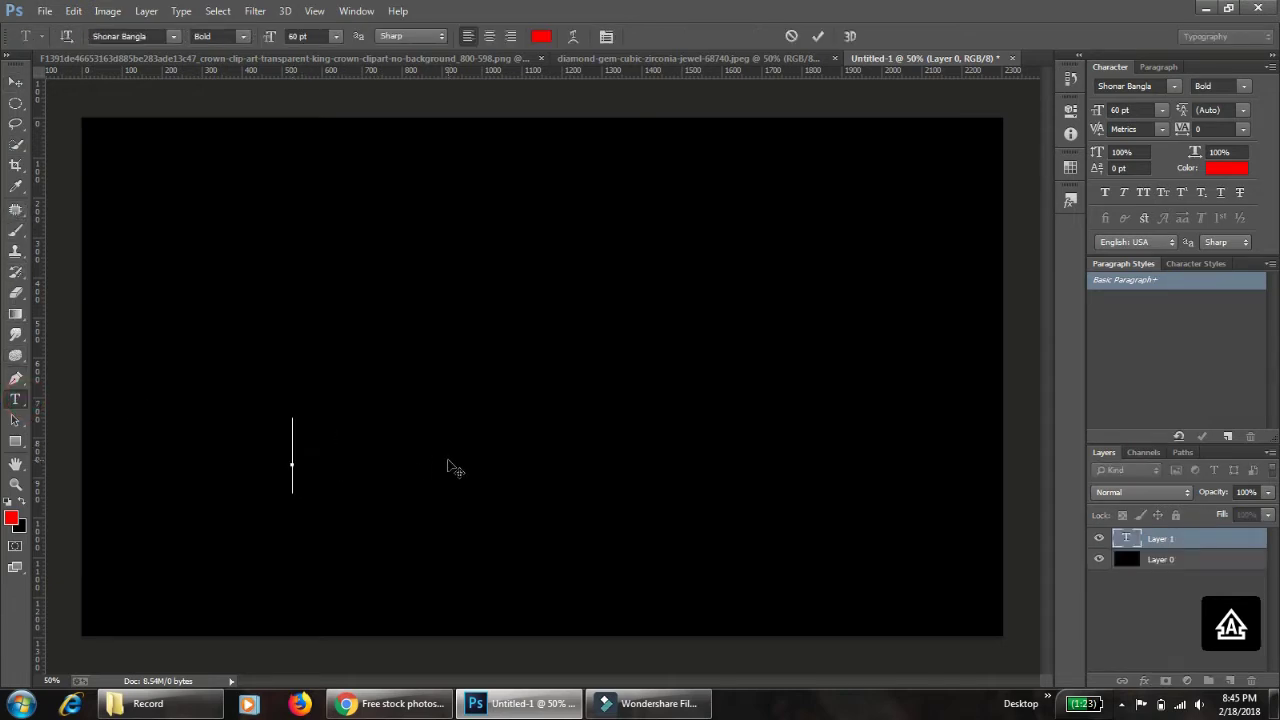
text(GOL)
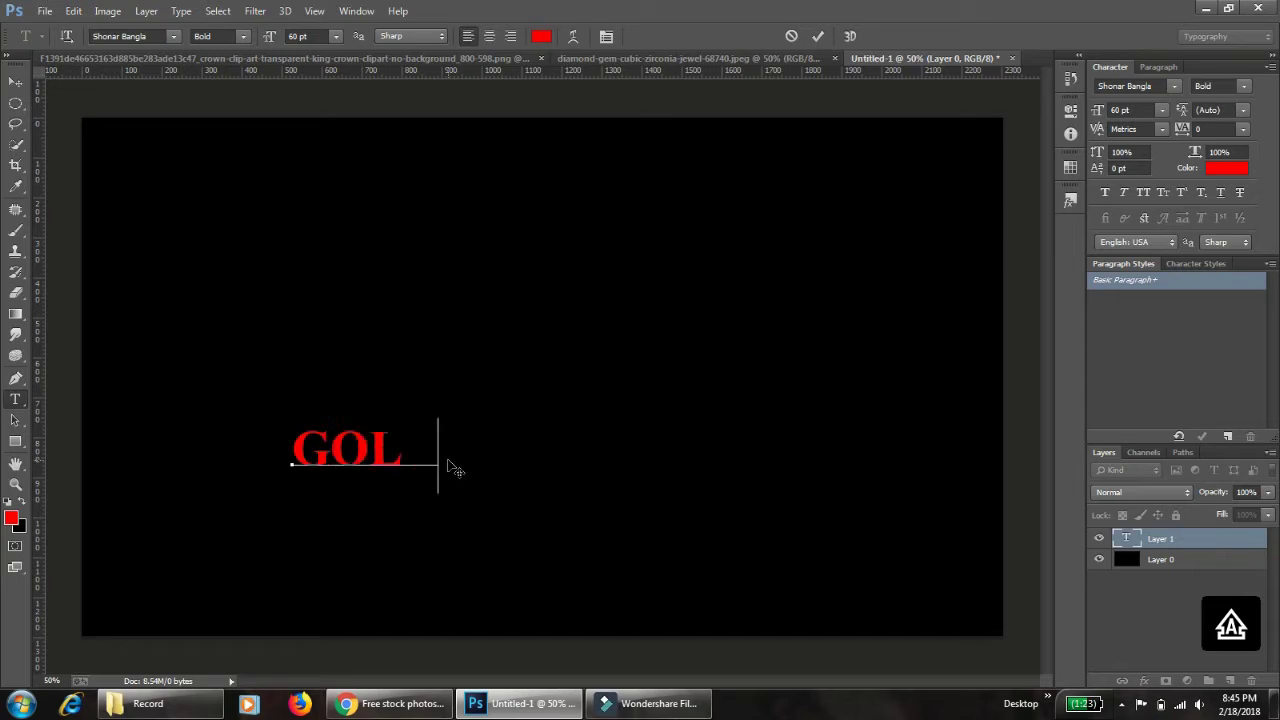
text(D)
click(15, 81)
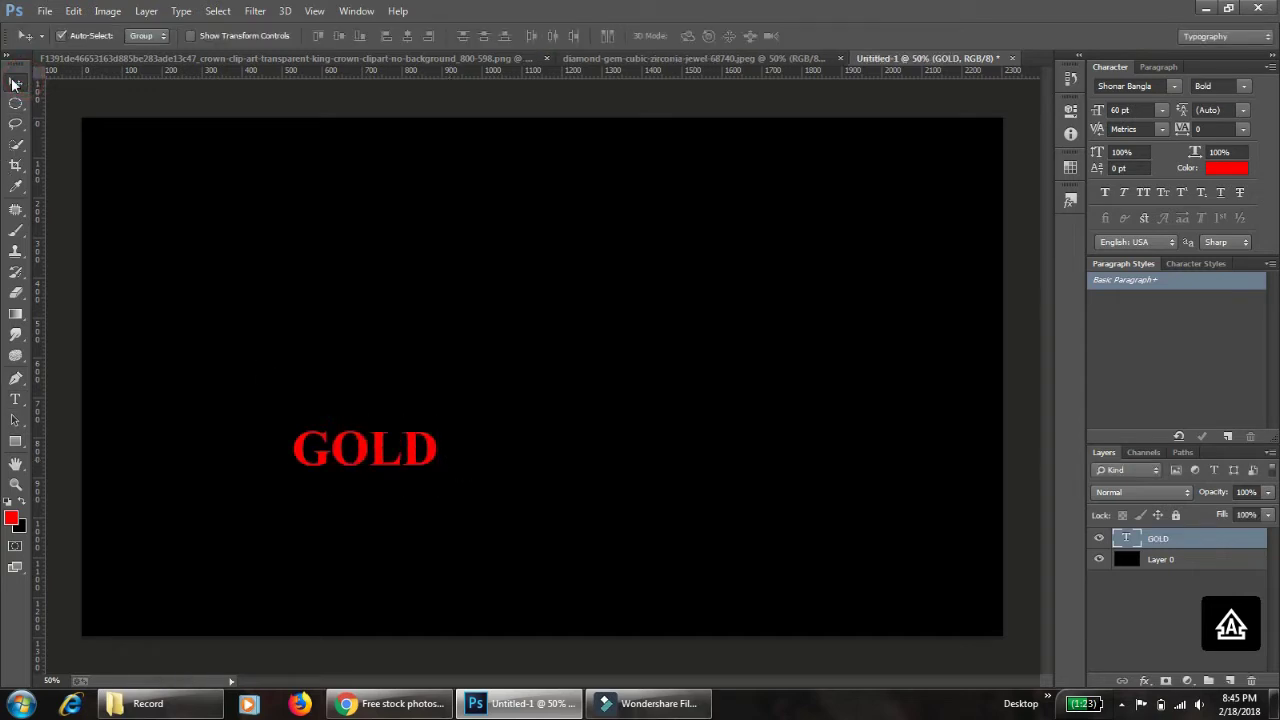
Step: Scale GOLD up with Free Transform and move it lower on the canvas
key(ctrl+t)
drag(440, 424, 918, 268)
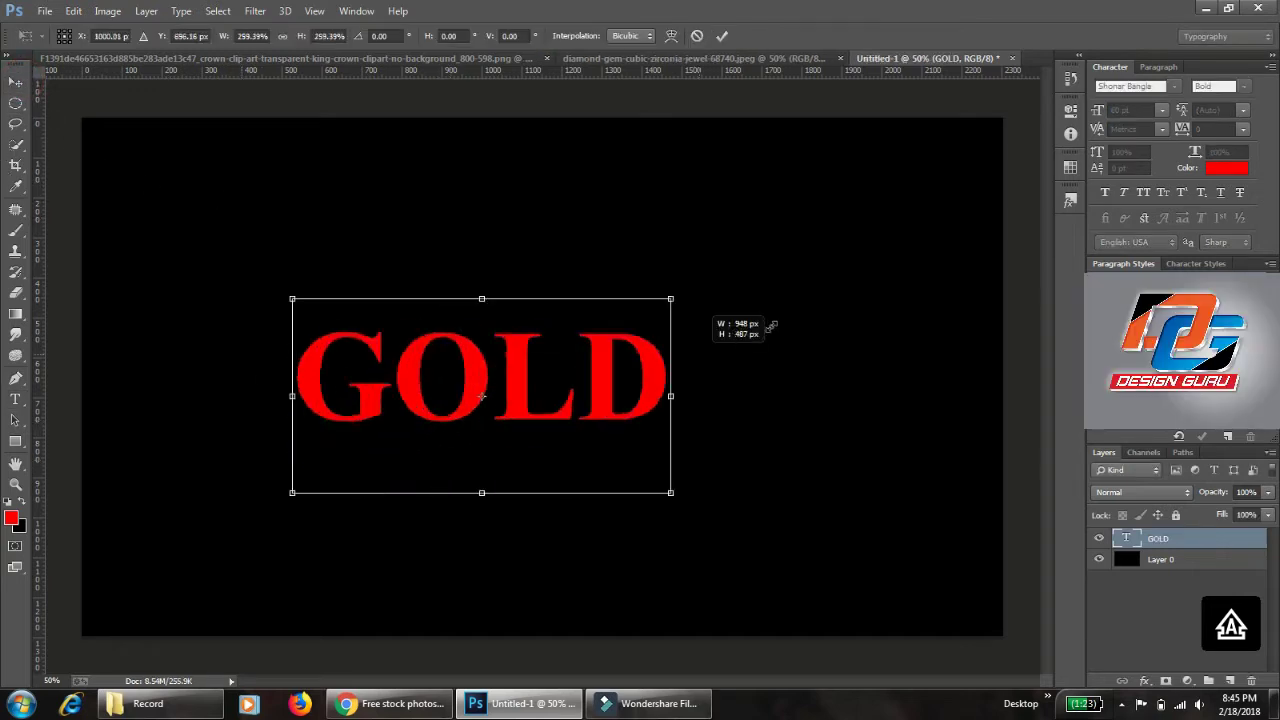
drag(292, 492, 146, 568)
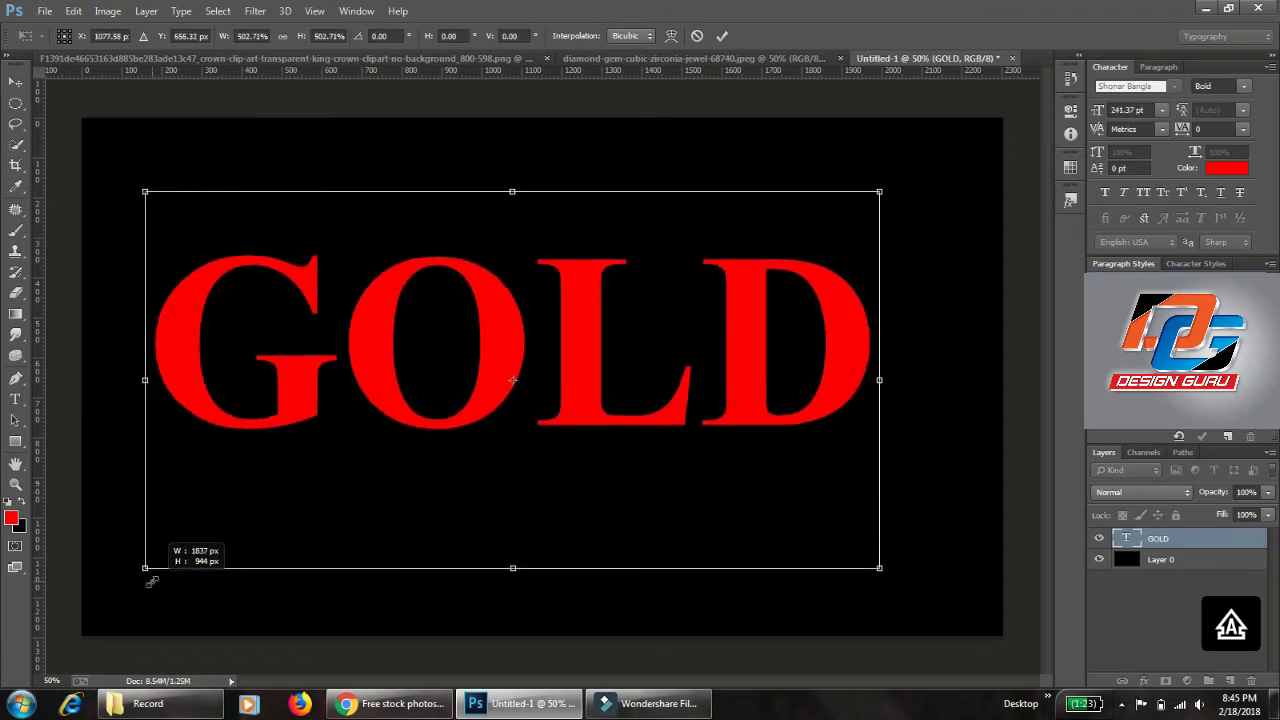
key(Return)
drag(543, 374, 609, 530)
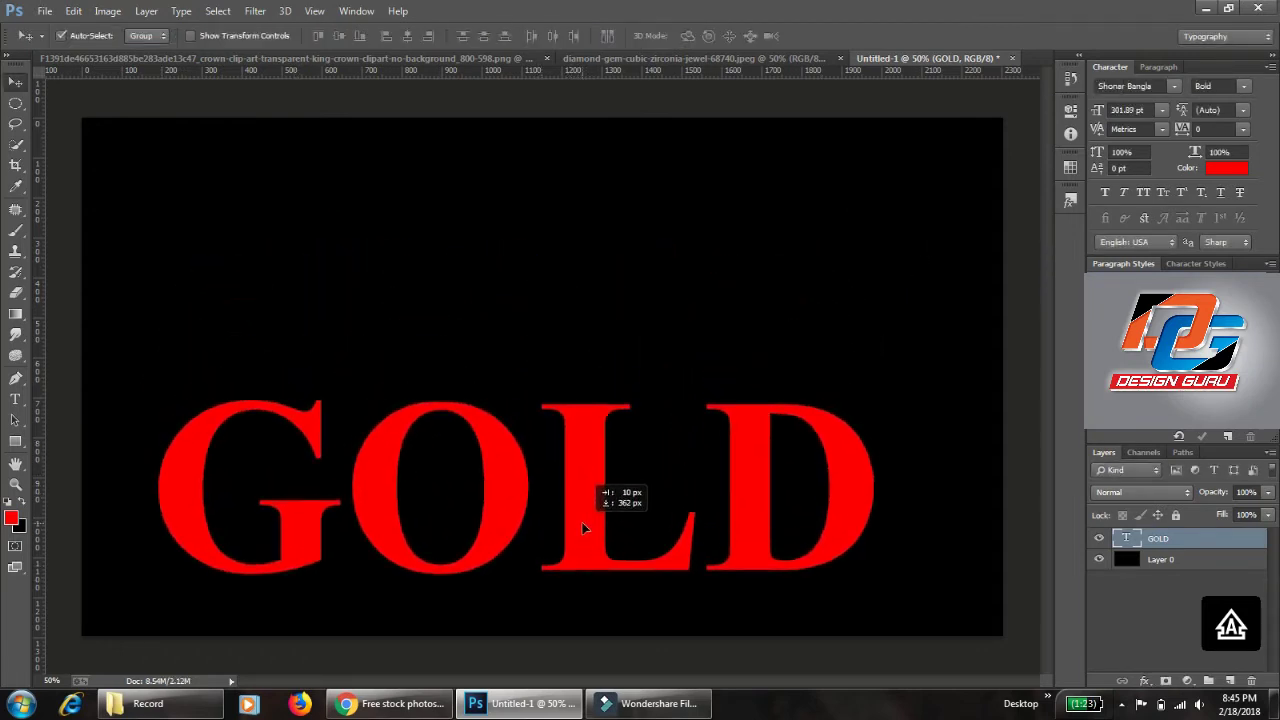
Step: Make GOLD taller and wider, then nudge it slightly up and right
key(ctrl+t)
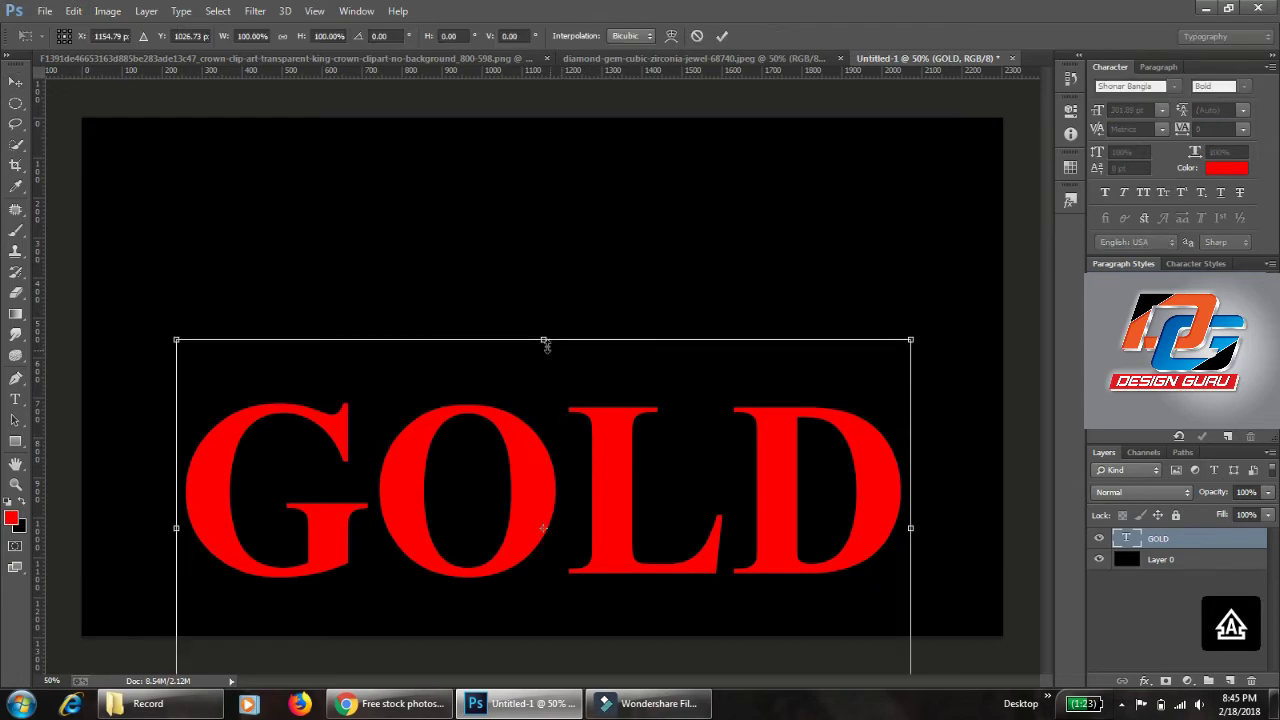
drag(543, 337, 543, 301)
drag(917, 460, 963, 467)
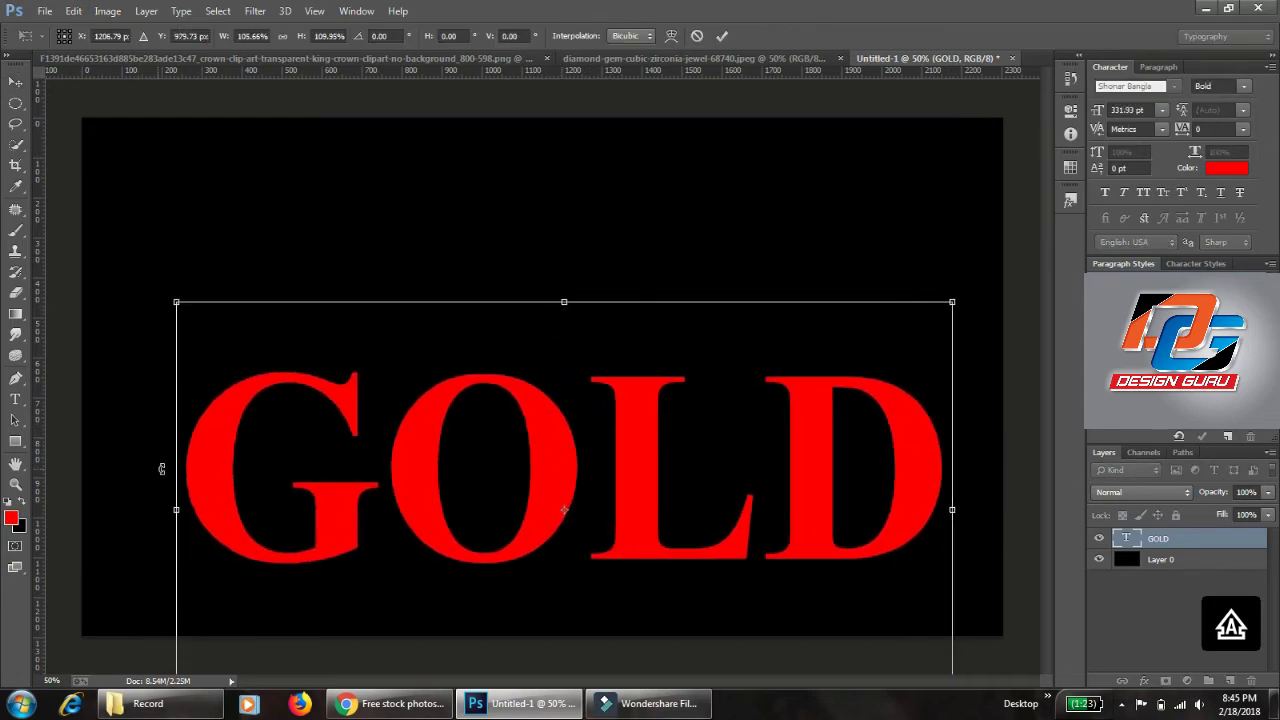
drag(163, 484, 111, 486)
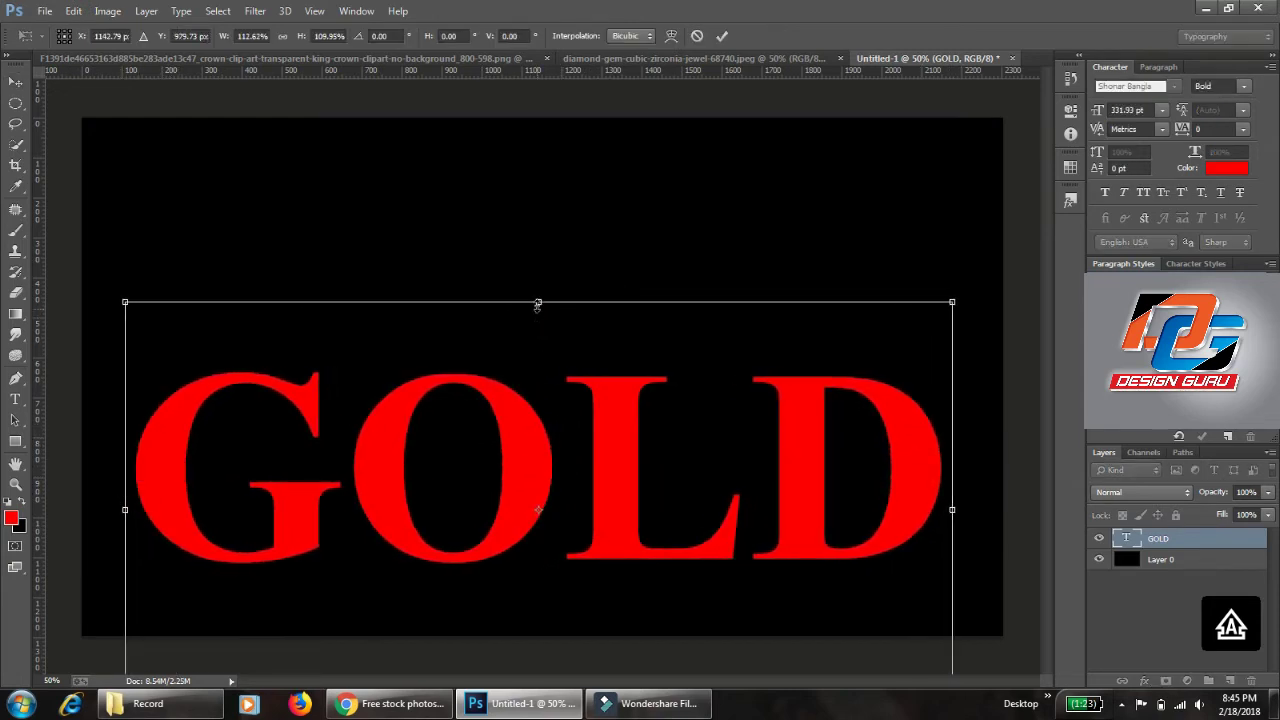
drag(537, 305, 537, 274)
key(Return)
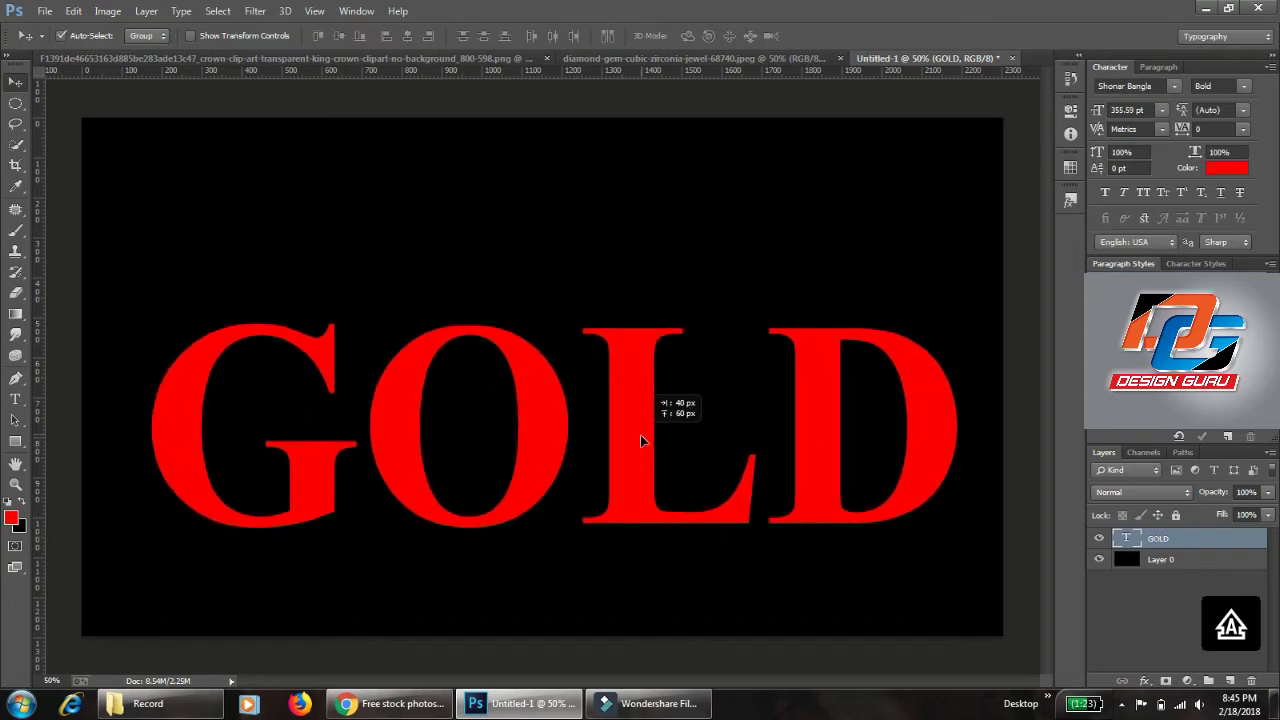
drag(620, 446, 636, 434)
Step: Change the GOLD text colour to #fbaa19 by setting magenta to 38
click(1228, 167)
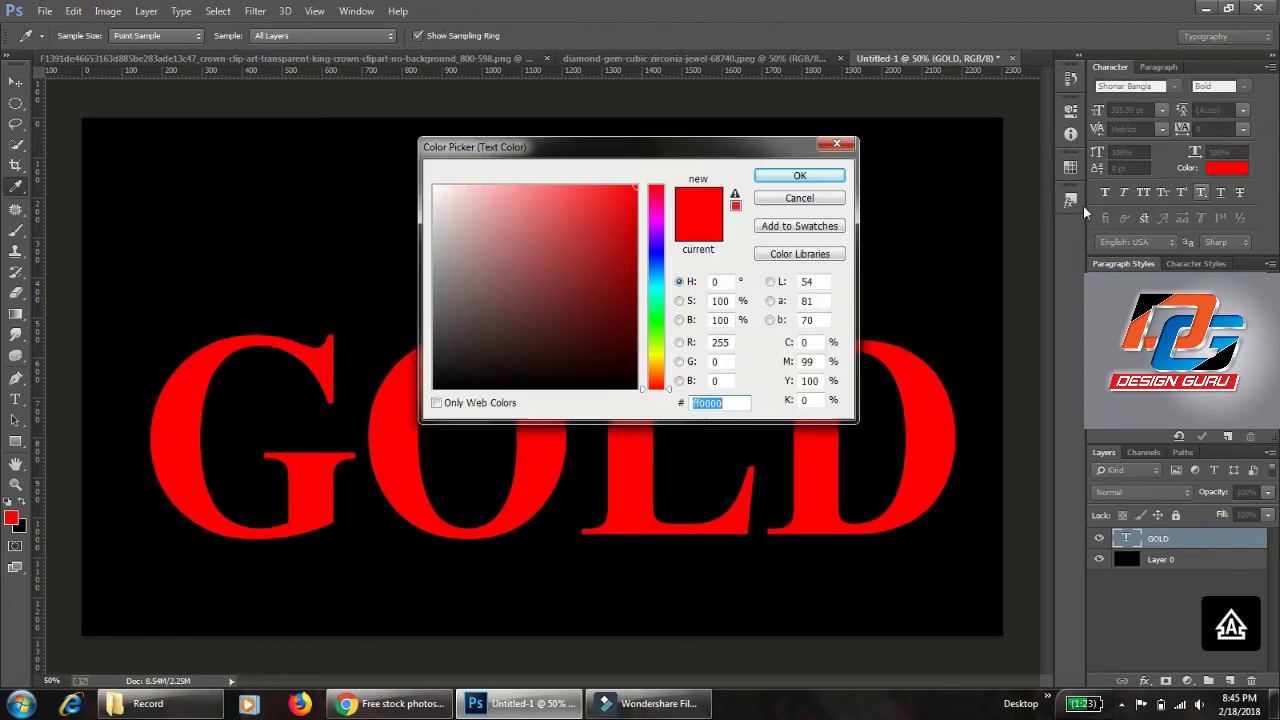
double_click(808, 361)
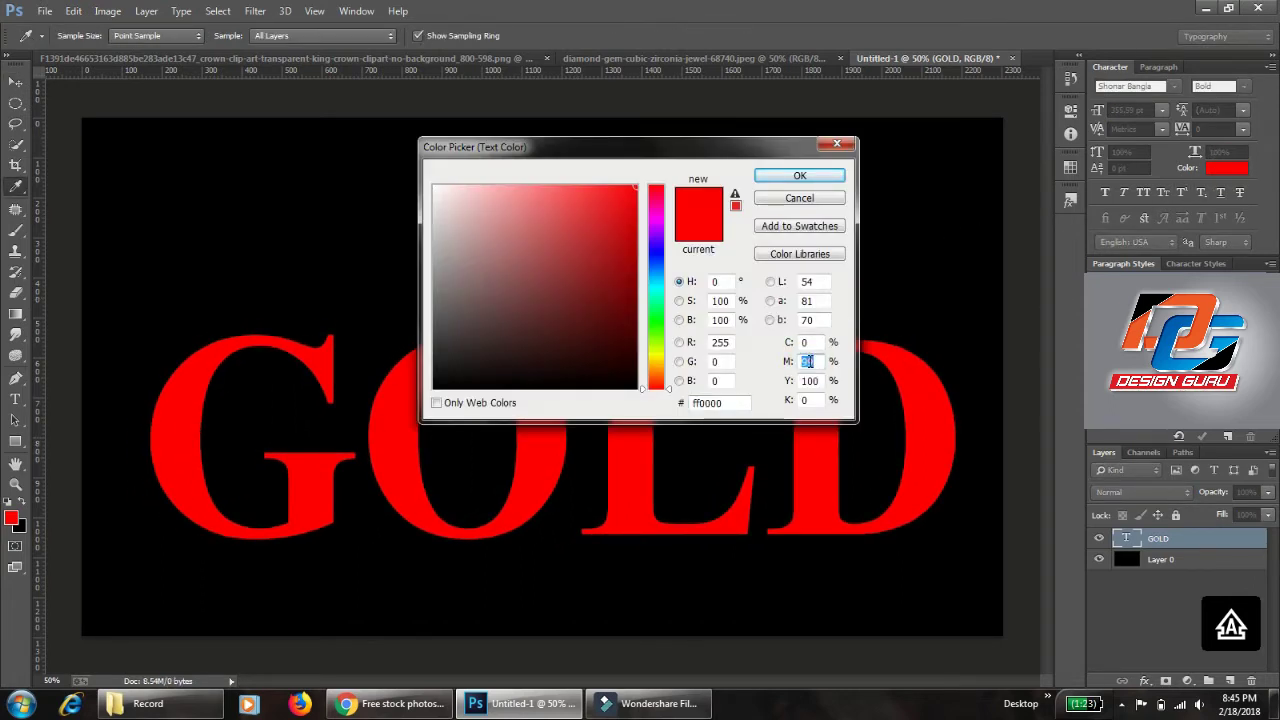
text(40)
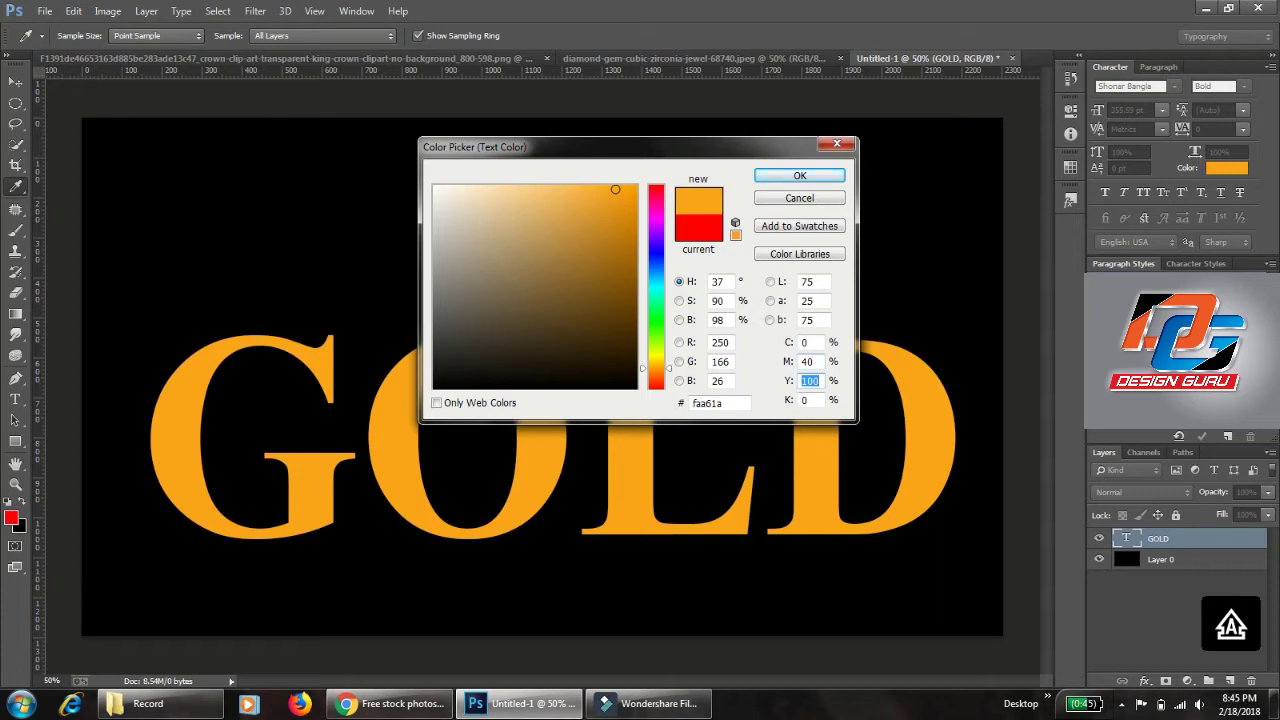
text(100)
double_click(806, 361)
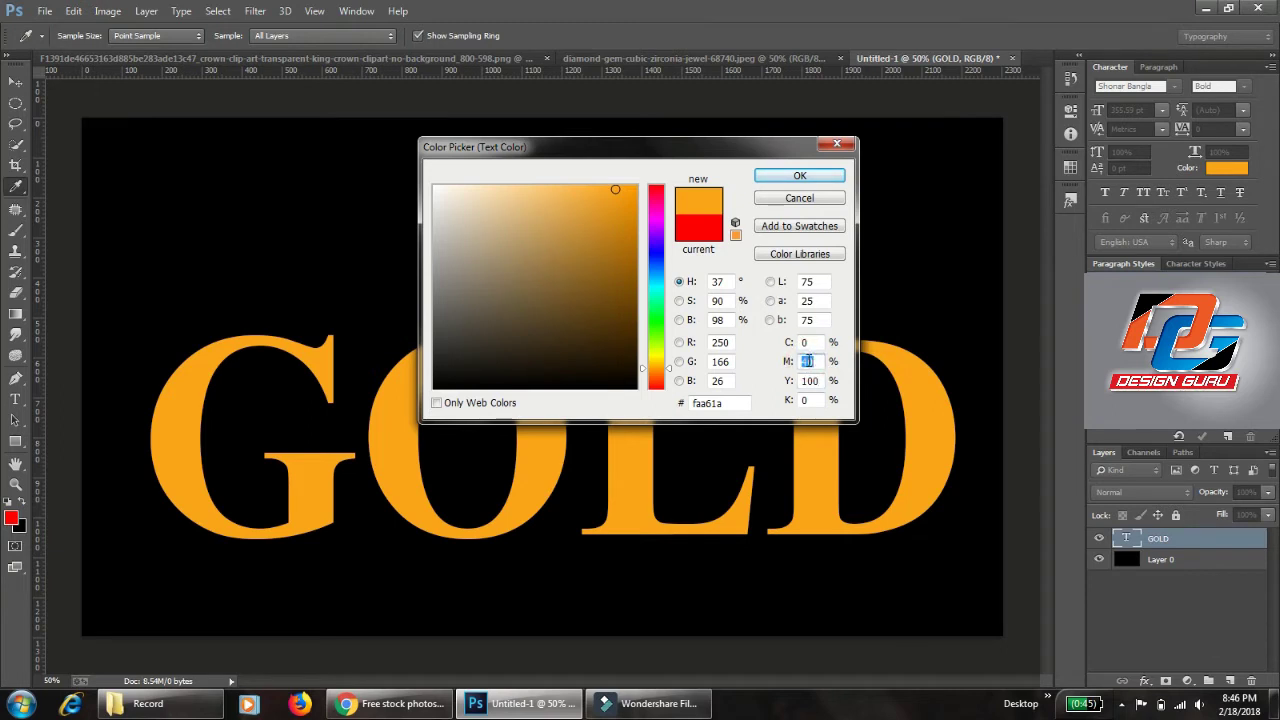
text(3)
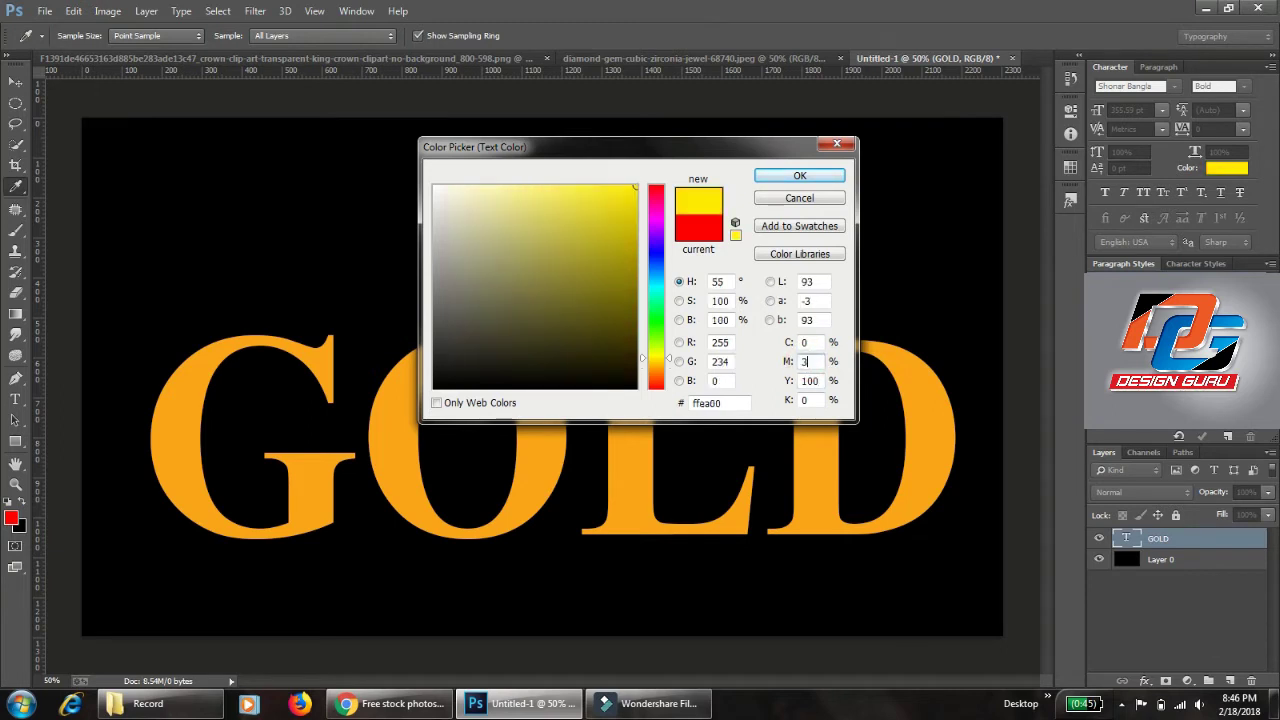
text(8)
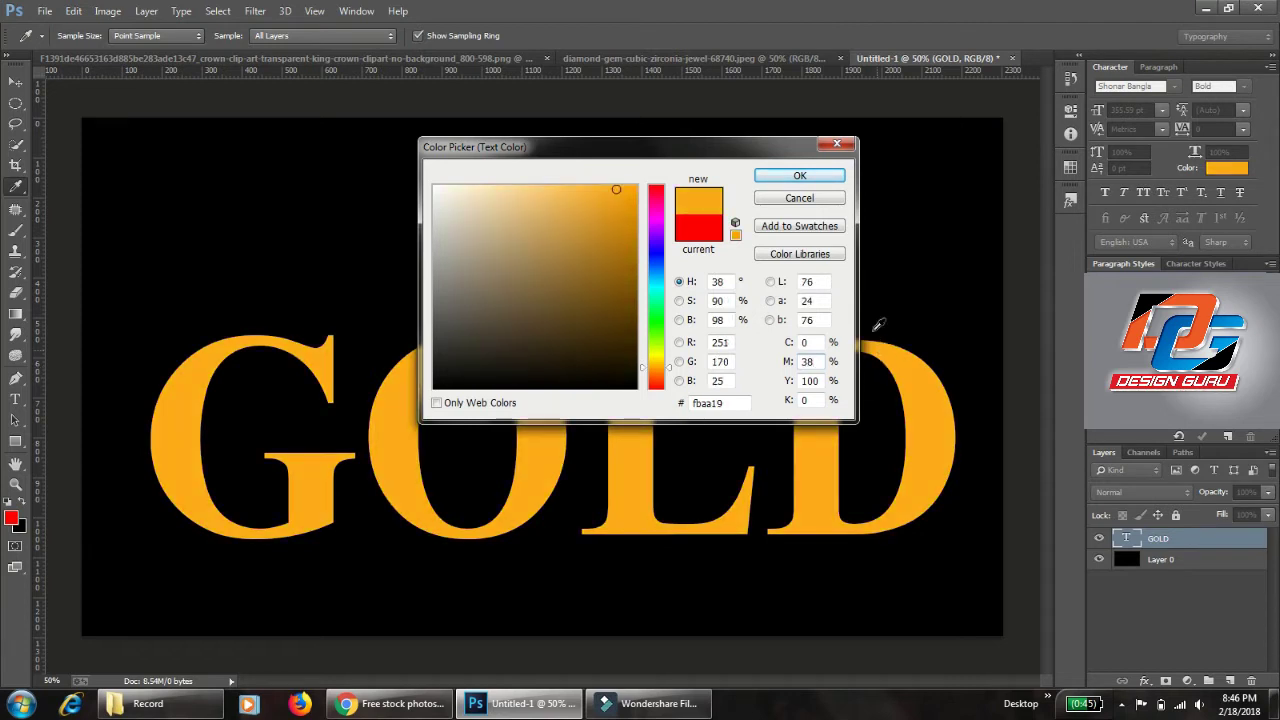
click(799, 175)
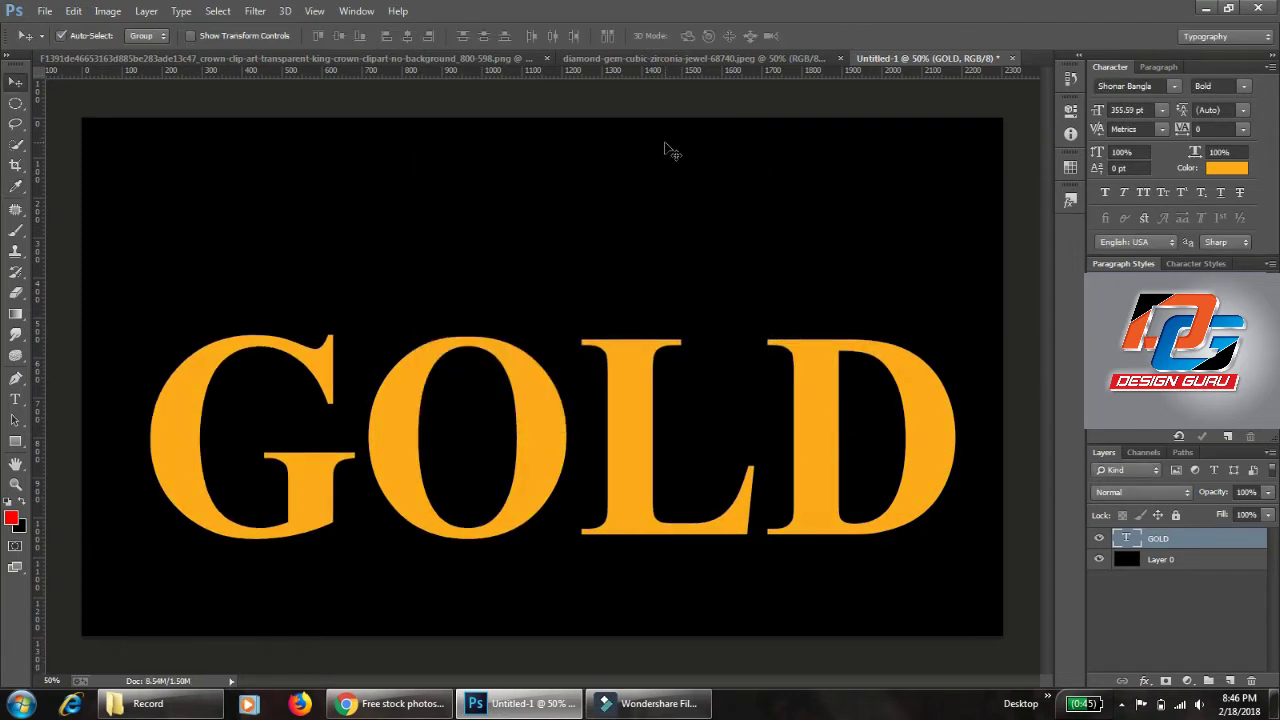
Step: Add a Bevel & Emboss layer effect to the GOLD text
click(146, 11)
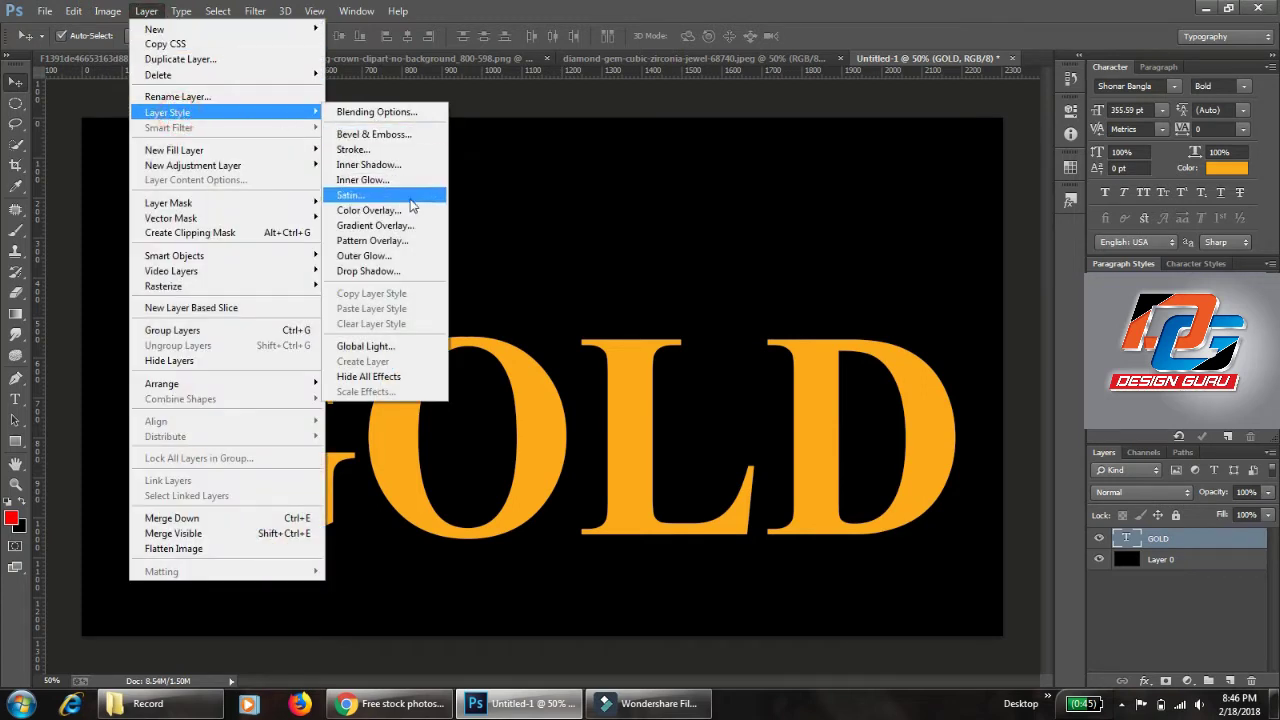
mouse_move(167, 112)
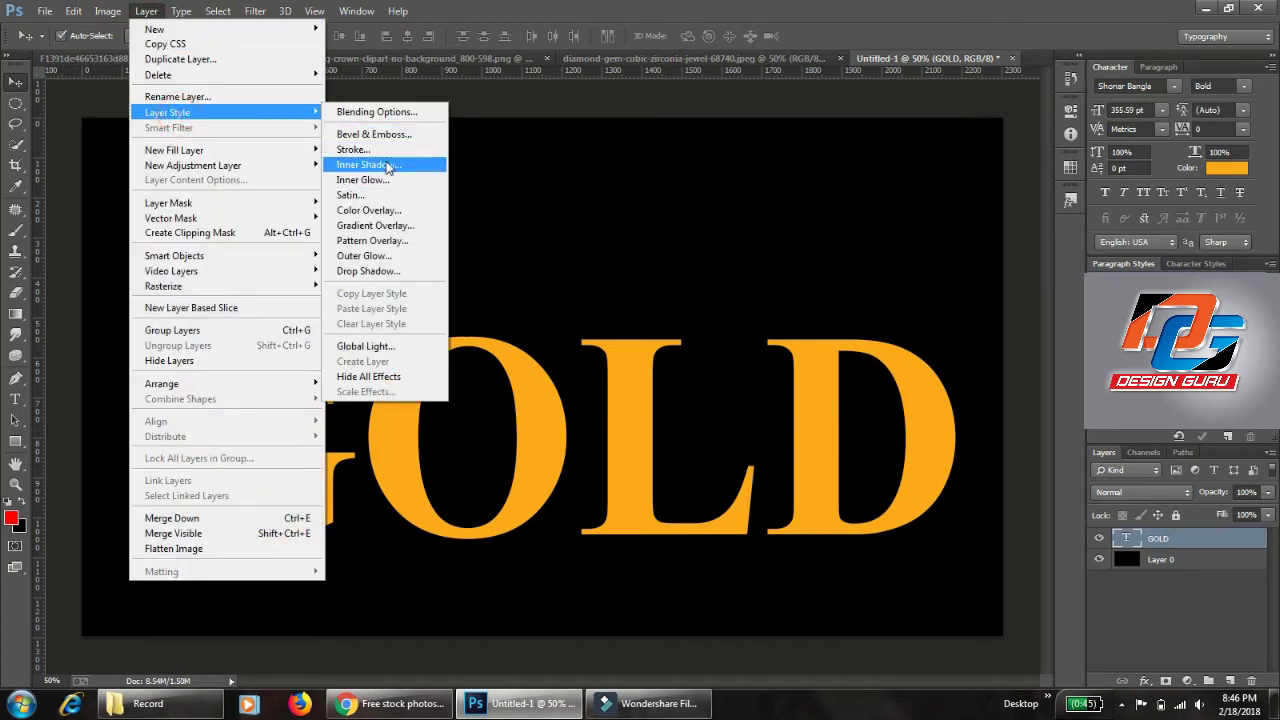
click(384, 134)
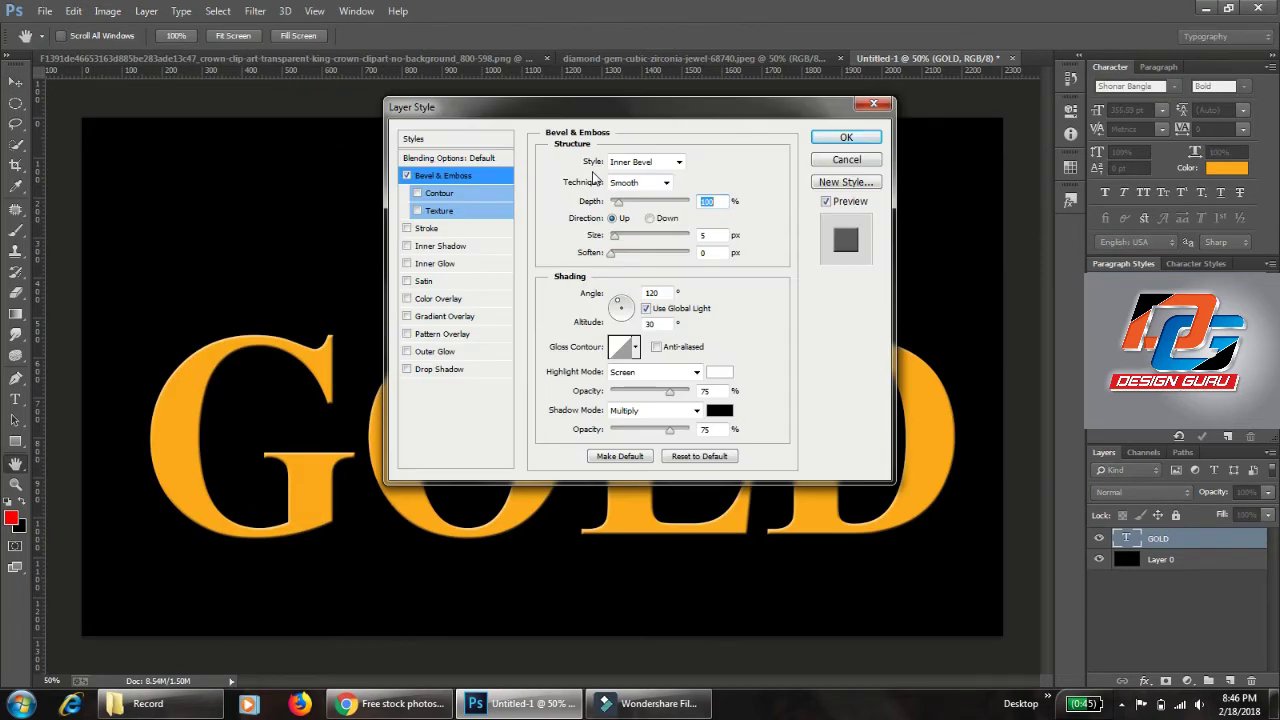
key(ctrl+minus)
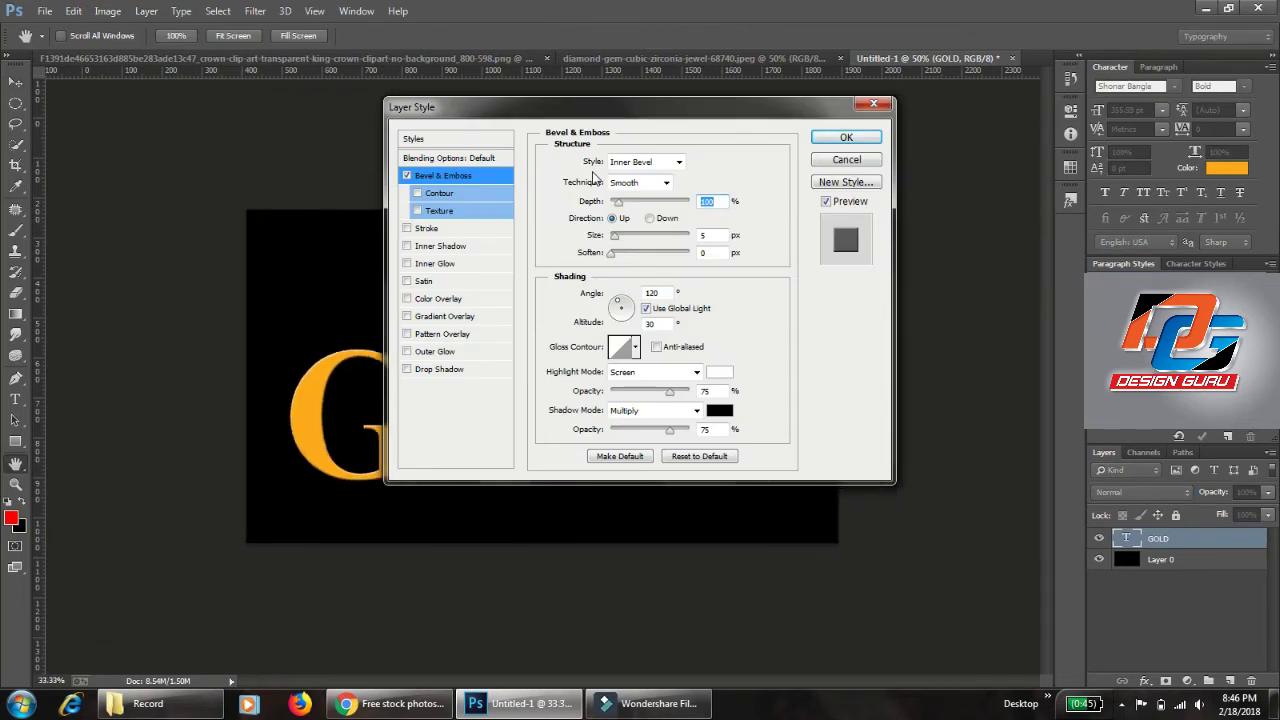
key(ctrl+plus)
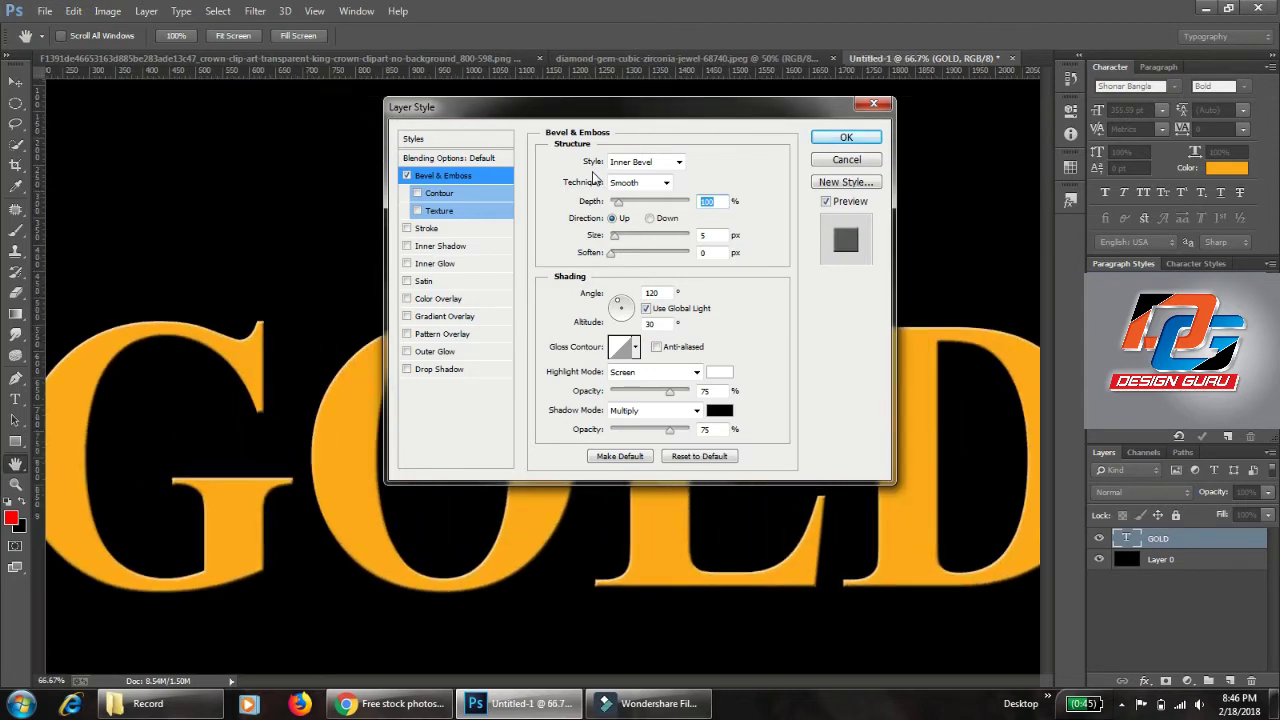
key(ctrl+plus)
key(ctrl+plus)
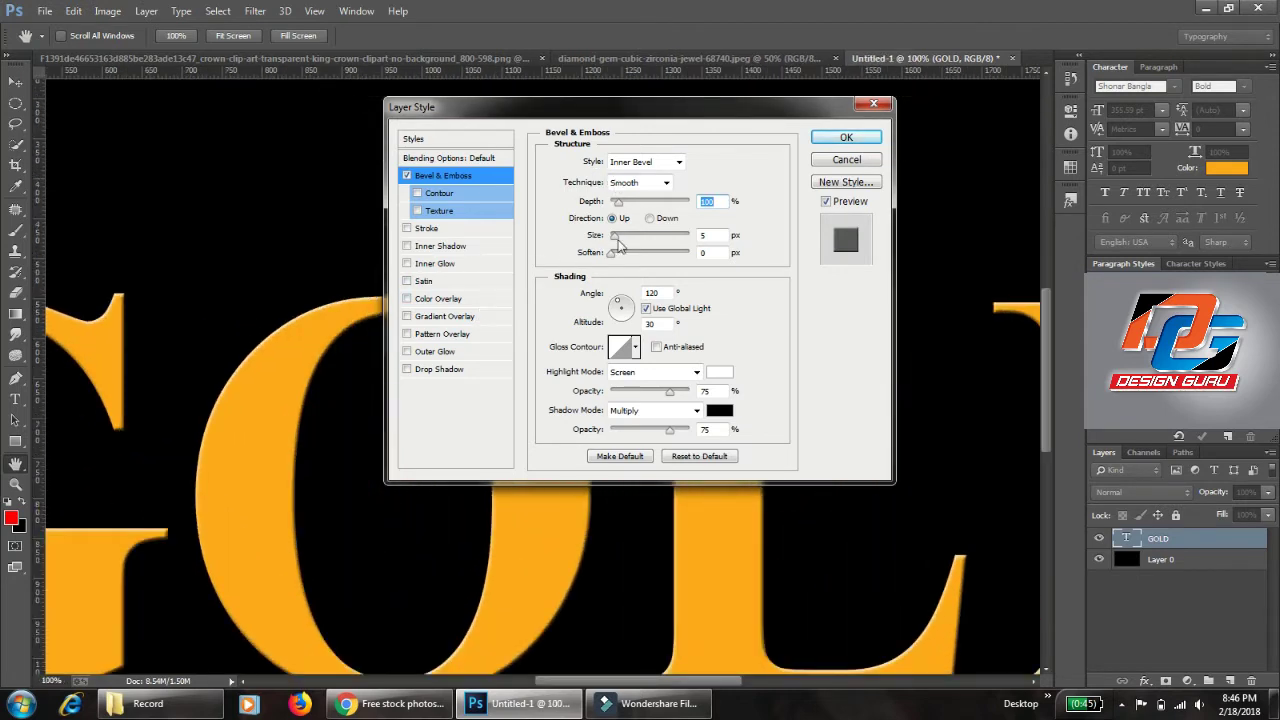
Step: Keep the bevel technique Smooth, choose a peaked gloss contour, and raise Size to 24 px
click(638, 182)
click(629, 212)
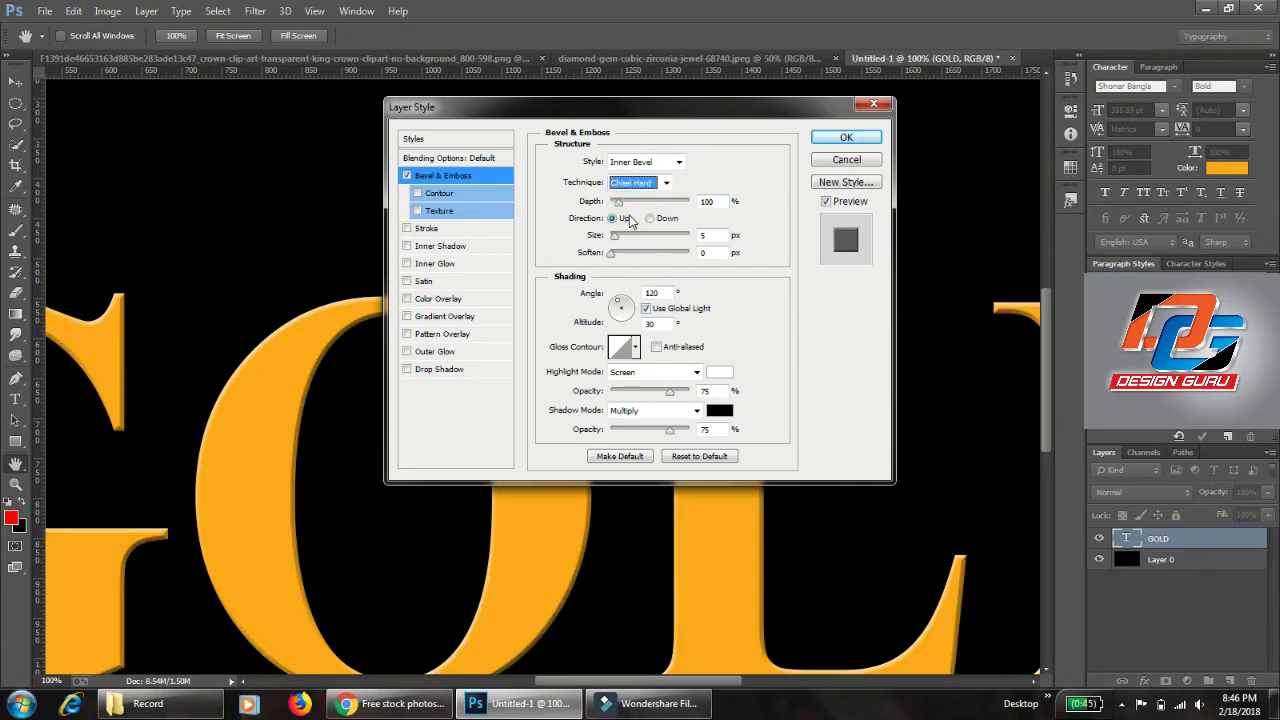
click(636, 182)
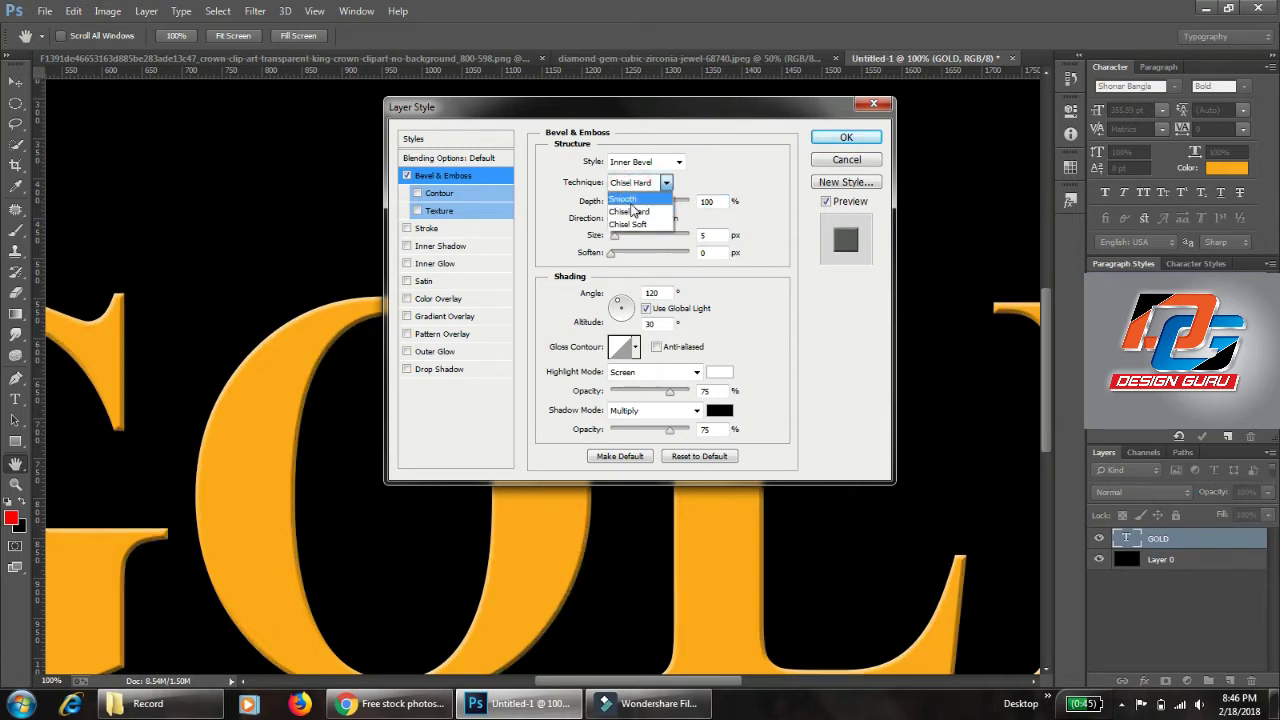
click(626, 197)
click(634, 348)
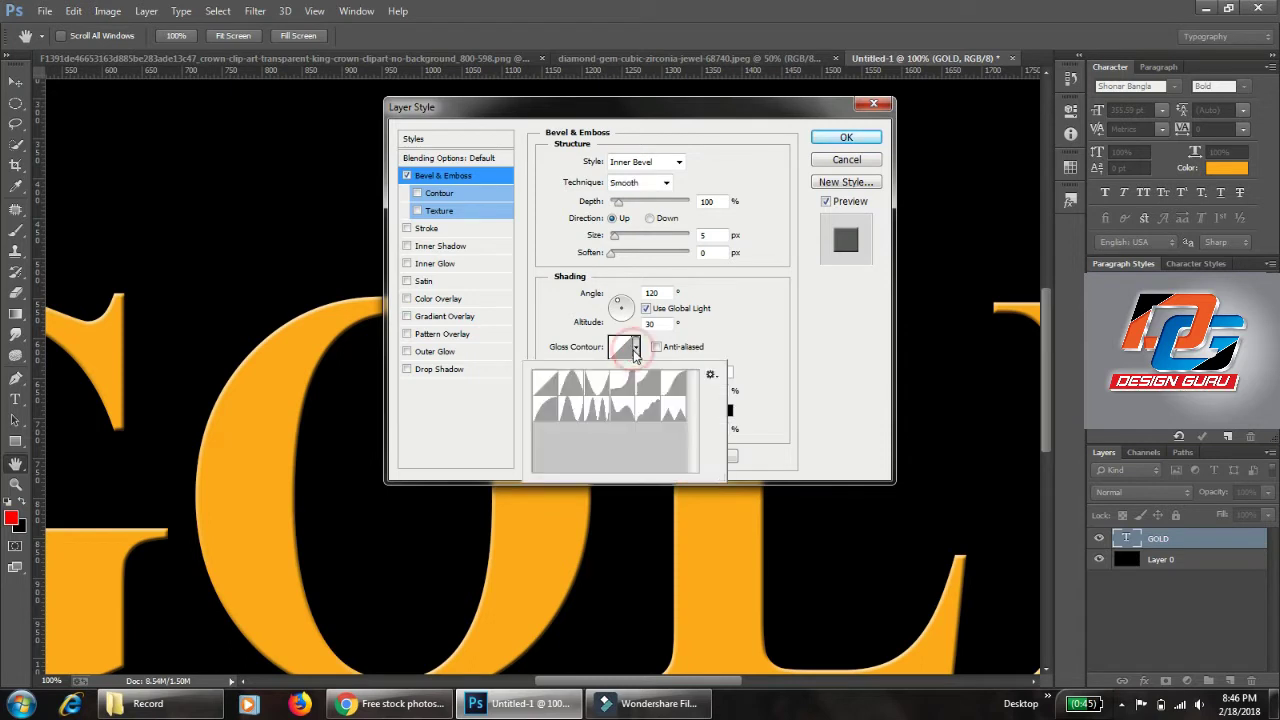
click(578, 410)
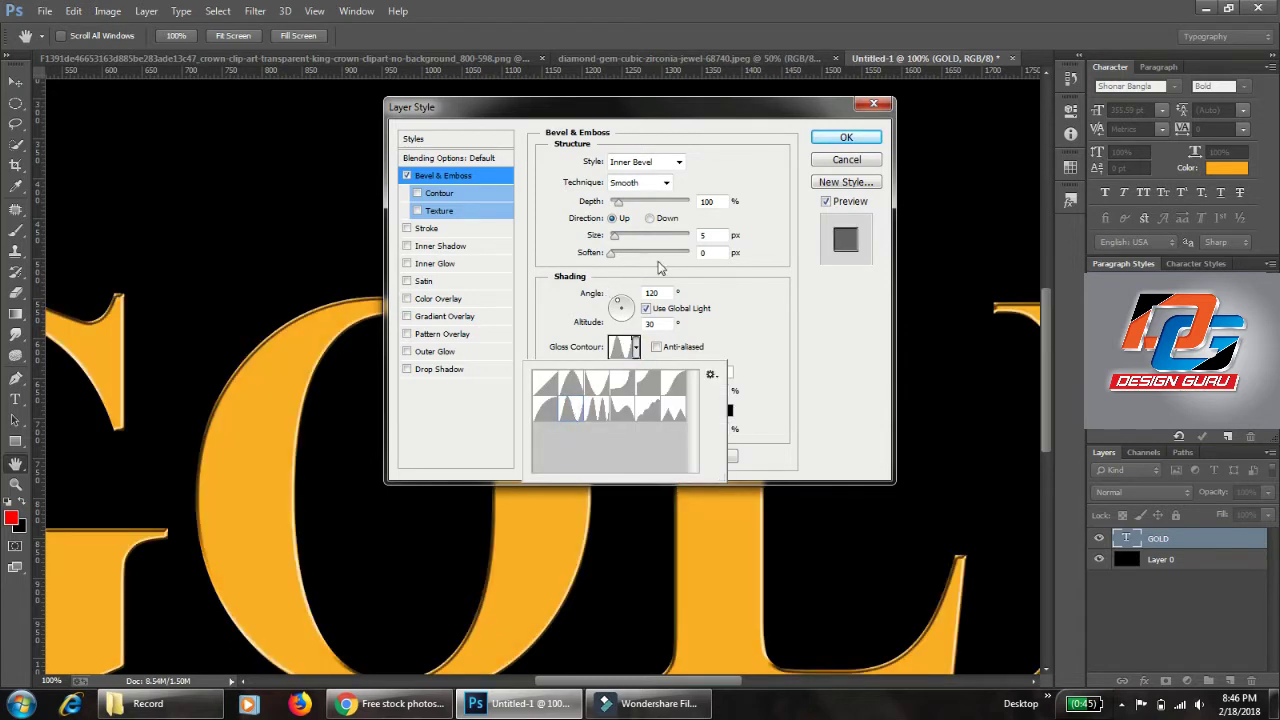
drag(612, 238, 623, 254)
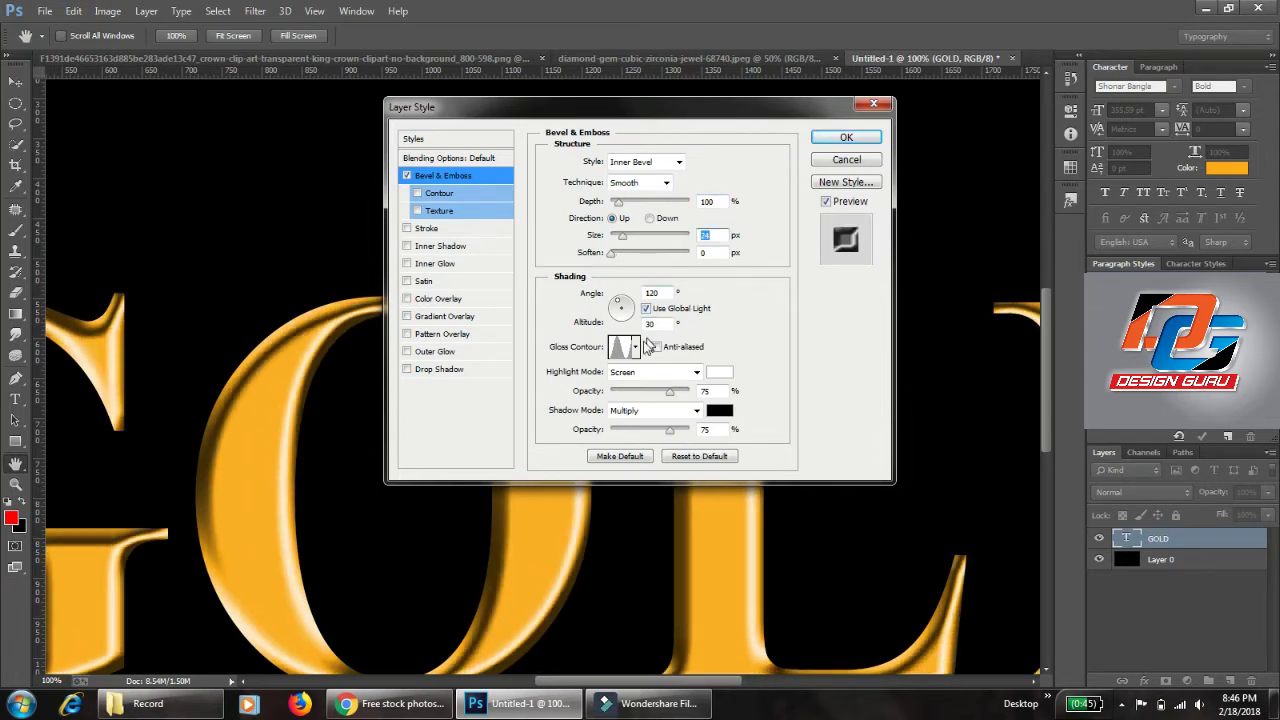
Step: Set the bevel highlight colour to bright yellow #fff600
click(719, 372)
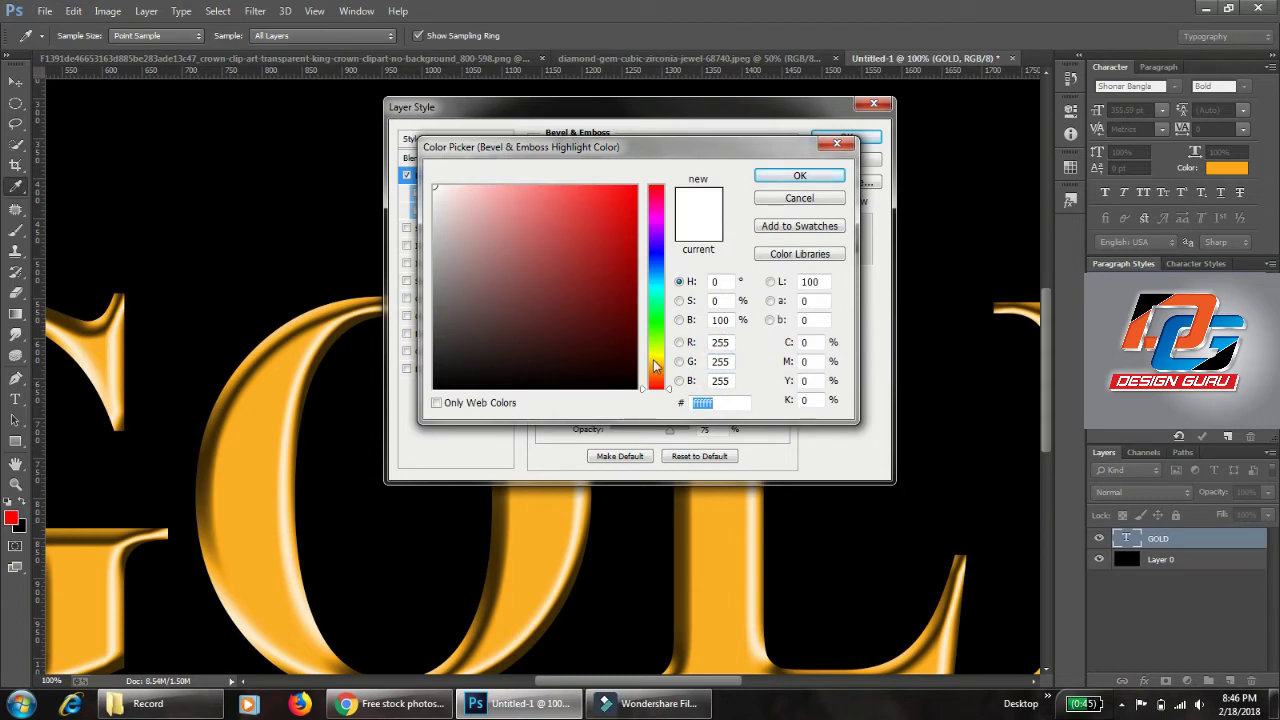
drag(655, 367, 655, 361)
click(636, 187)
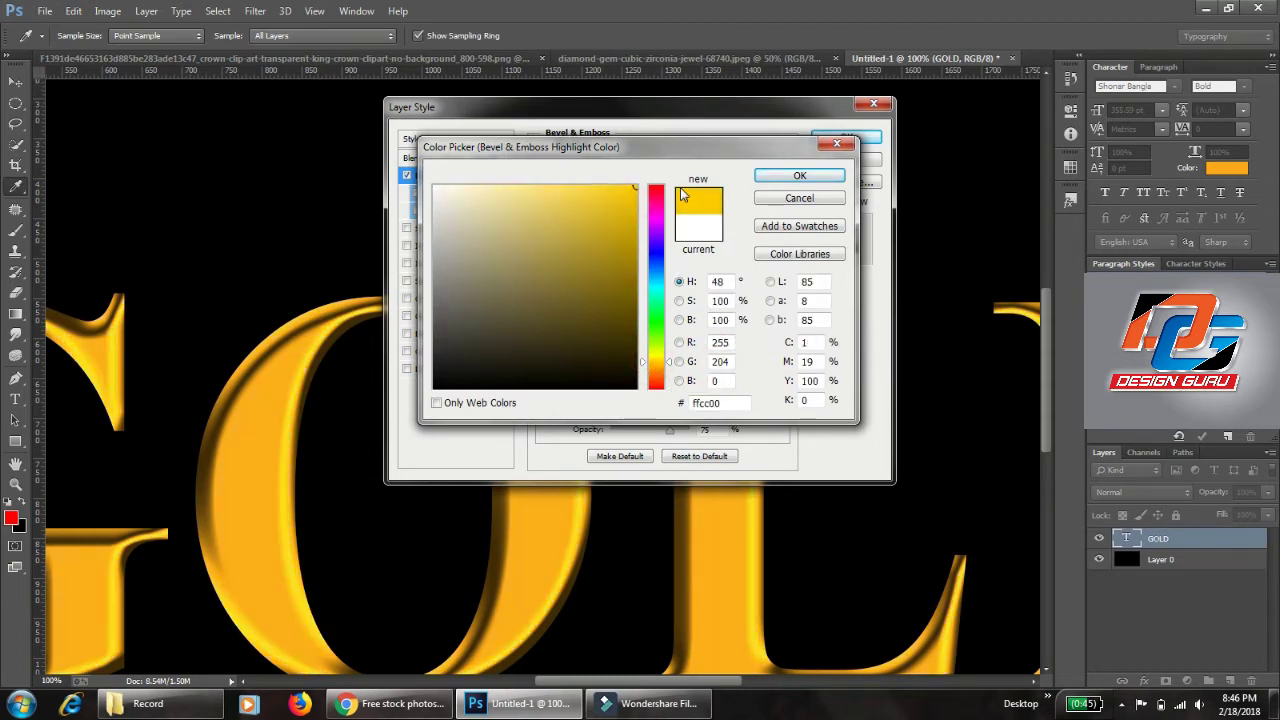
click(654, 357)
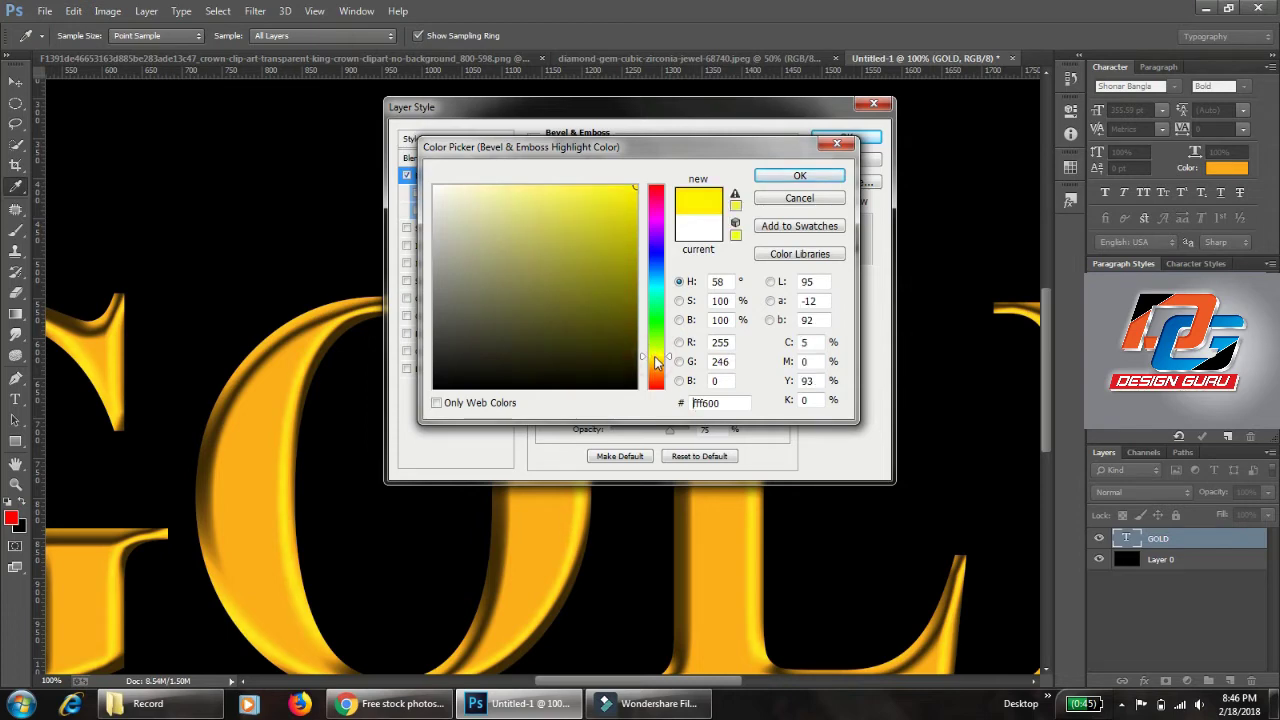
click(799, 176)
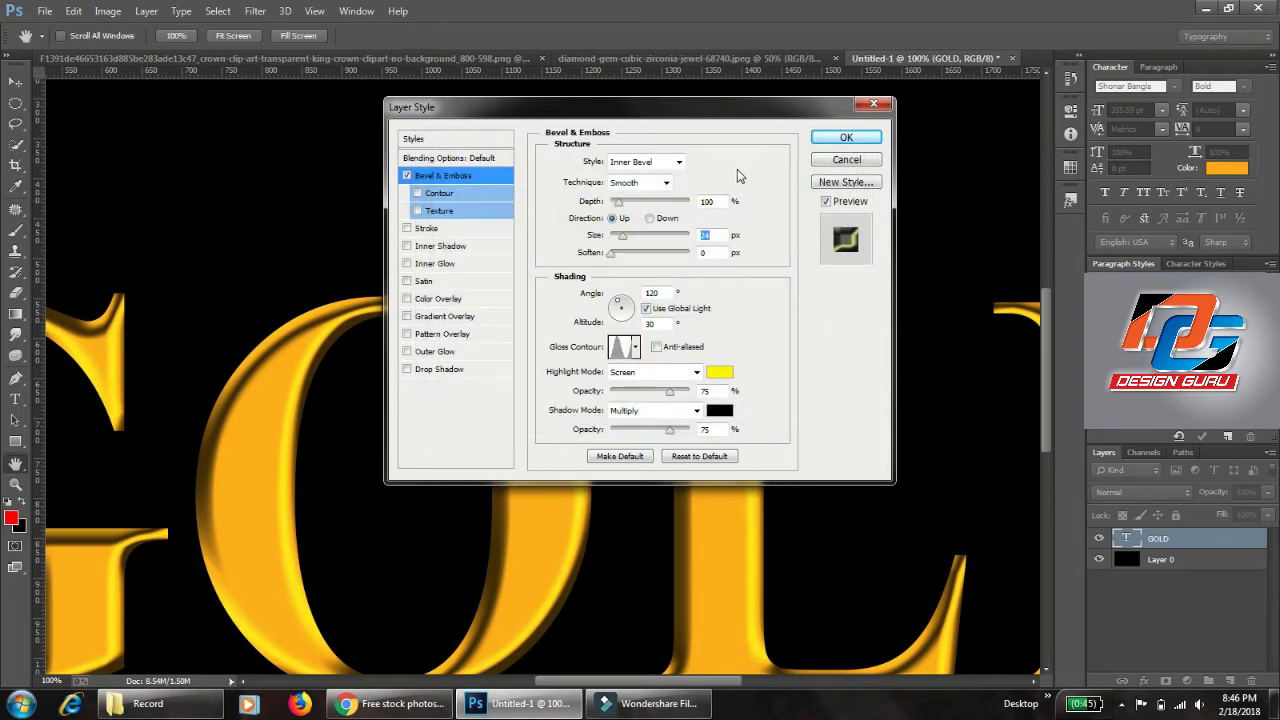
Step: Raise the bevel Size to about 27 and zoom out to 50% to see the whole word
drag(705, 117, 972, 115)
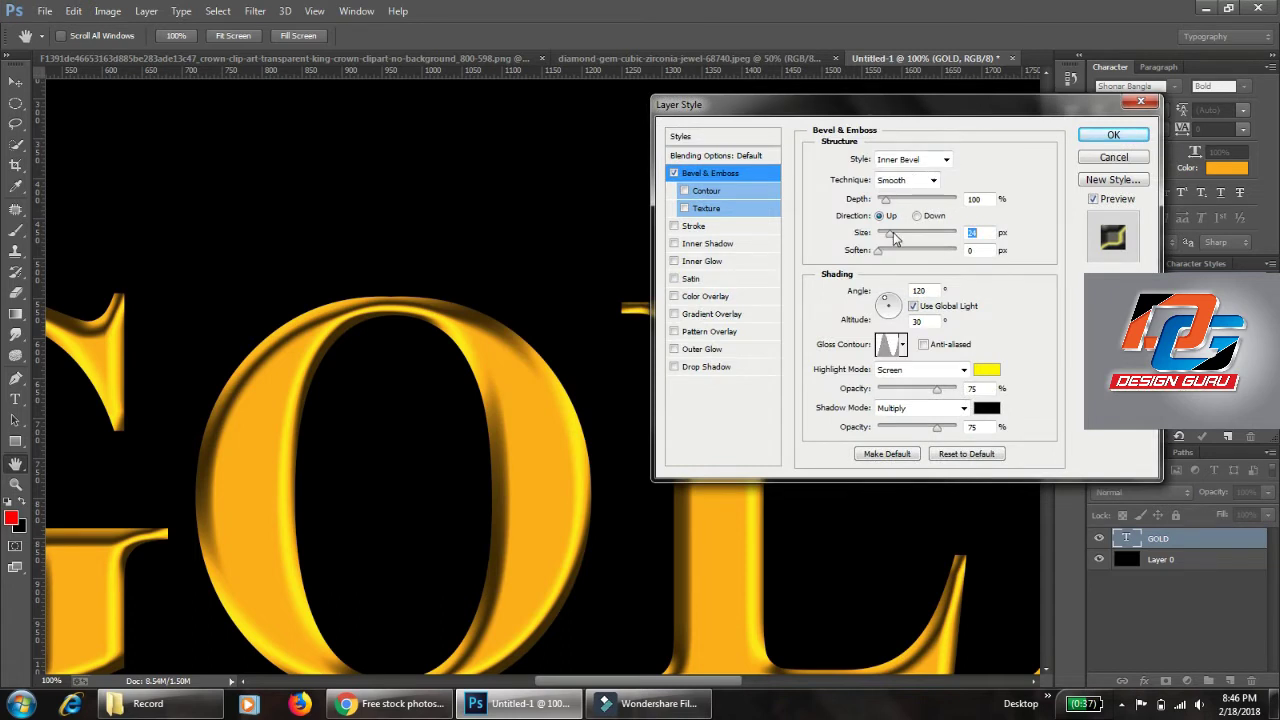
drag(895, 237, 893, 237)
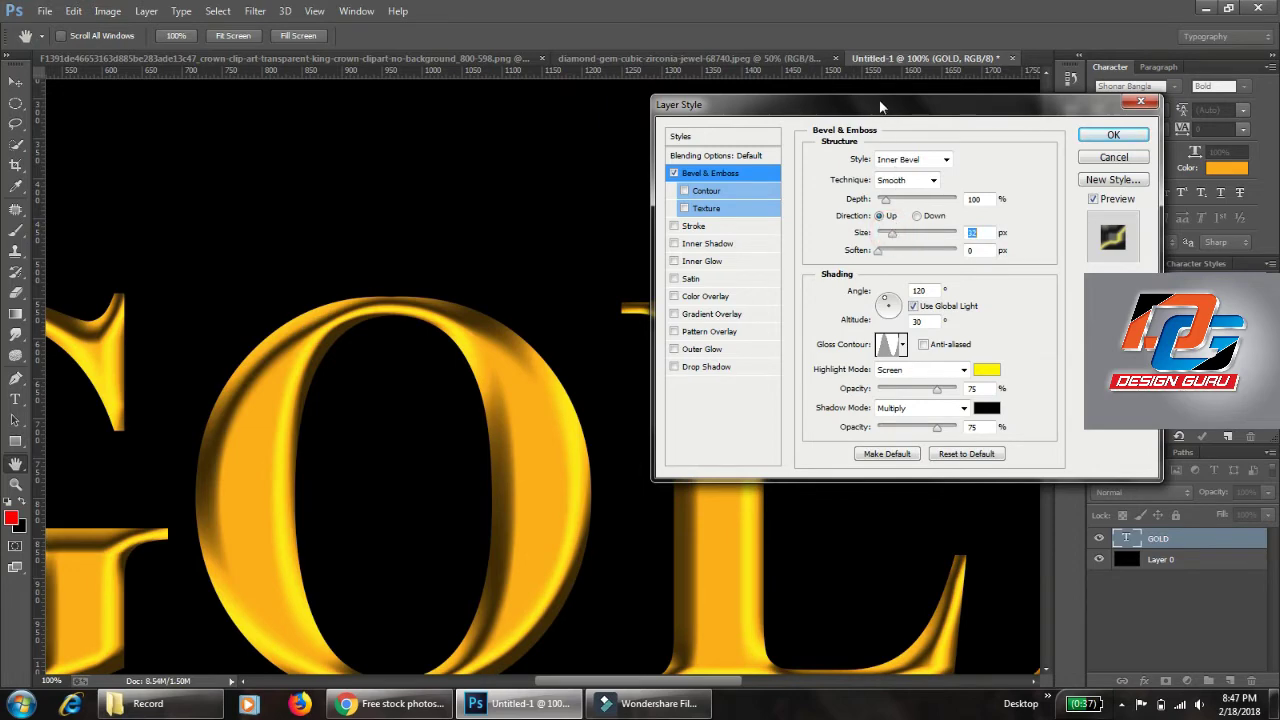
drag(880, 106, 1040, 180)
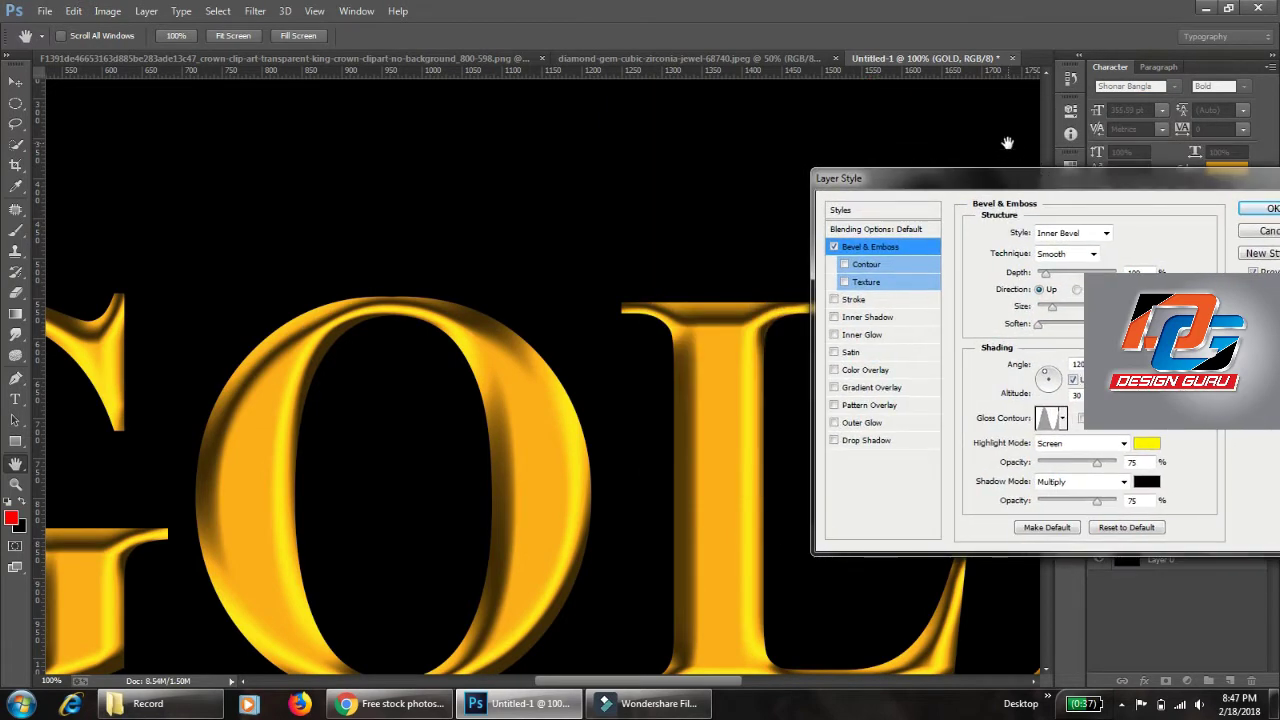
key(ctrl+minus)
key(ctrl+minus)
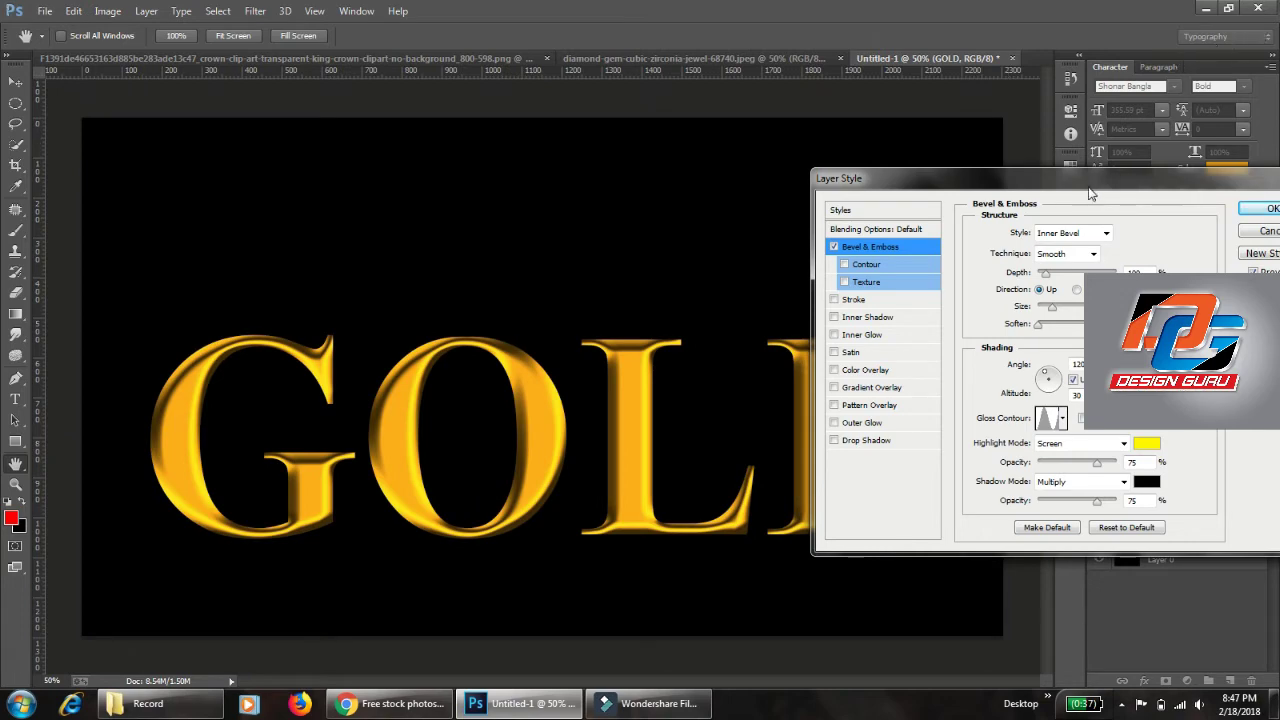
drag(1090, 193, 1049, 149)
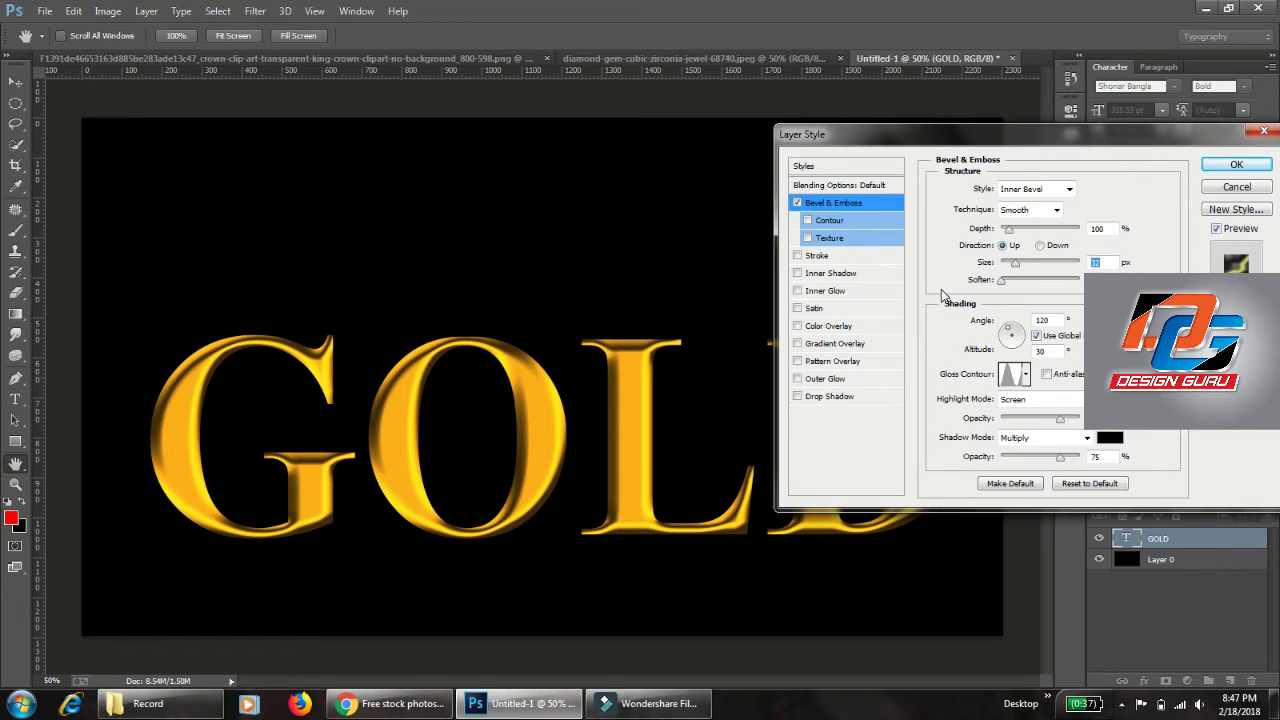
Step: Enable Color Overlay on GOLD and set the overlay colour's magenta to 33
click(848, 330)
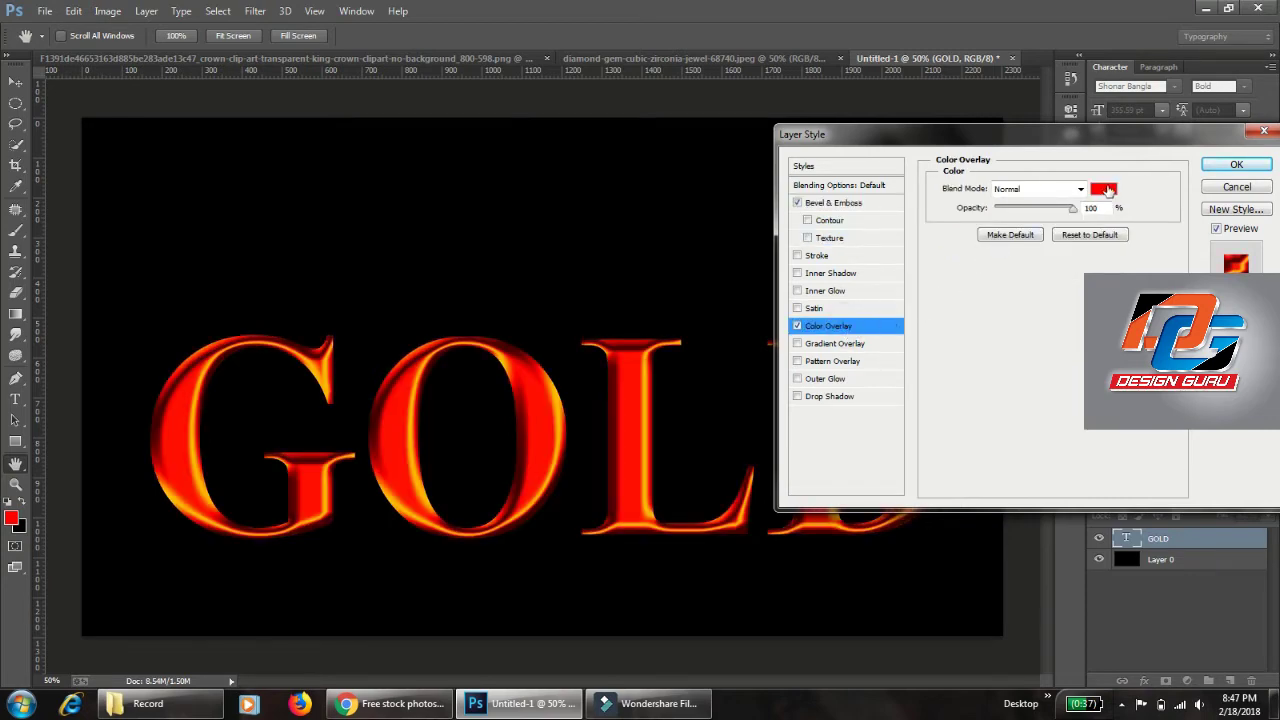
click(1106, 189)
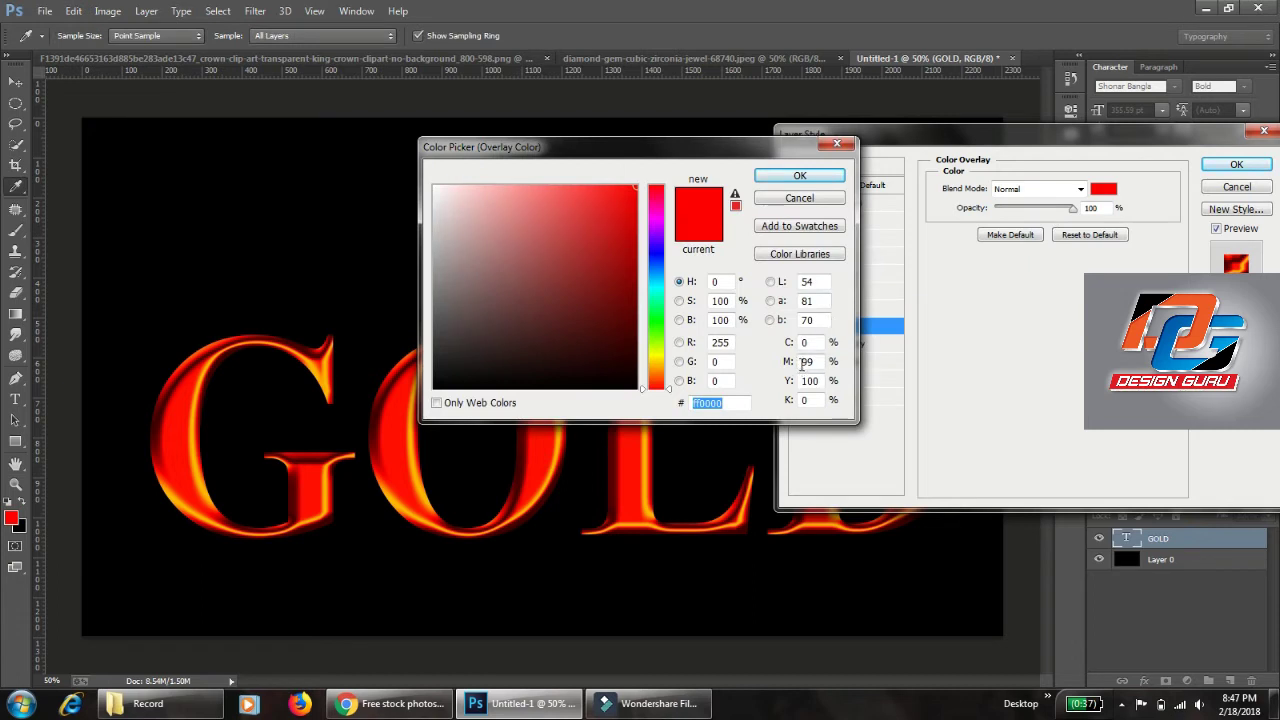
double_click(803, 362)
text(33)
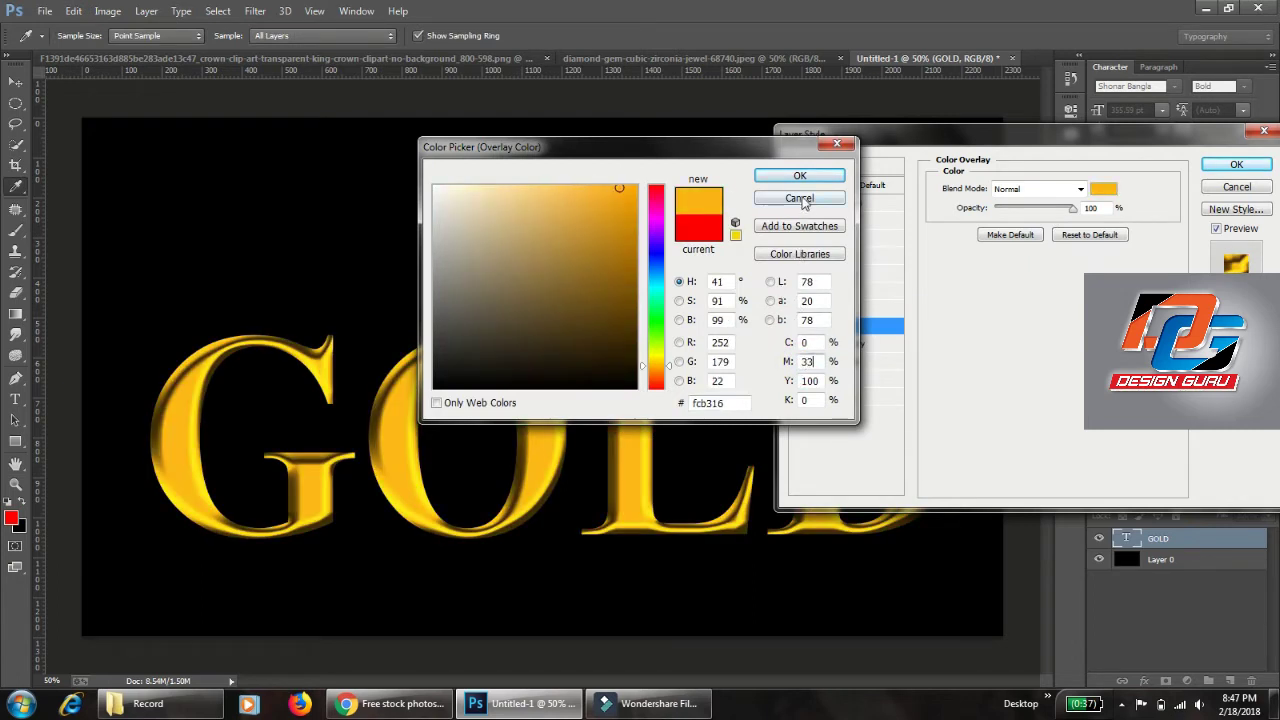
click(800, 175)
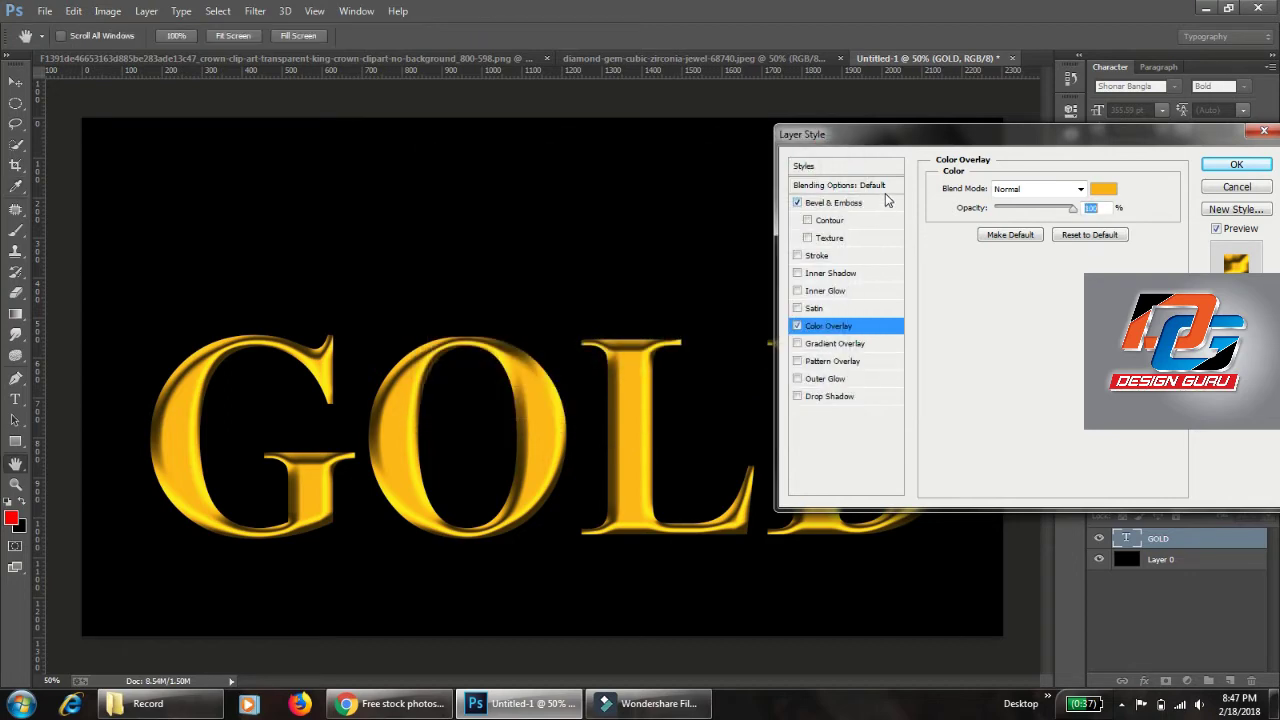
Step: Set the overlay blend mode to Soft Light, toggling the overlay off and on to compare
click(1022, 189)
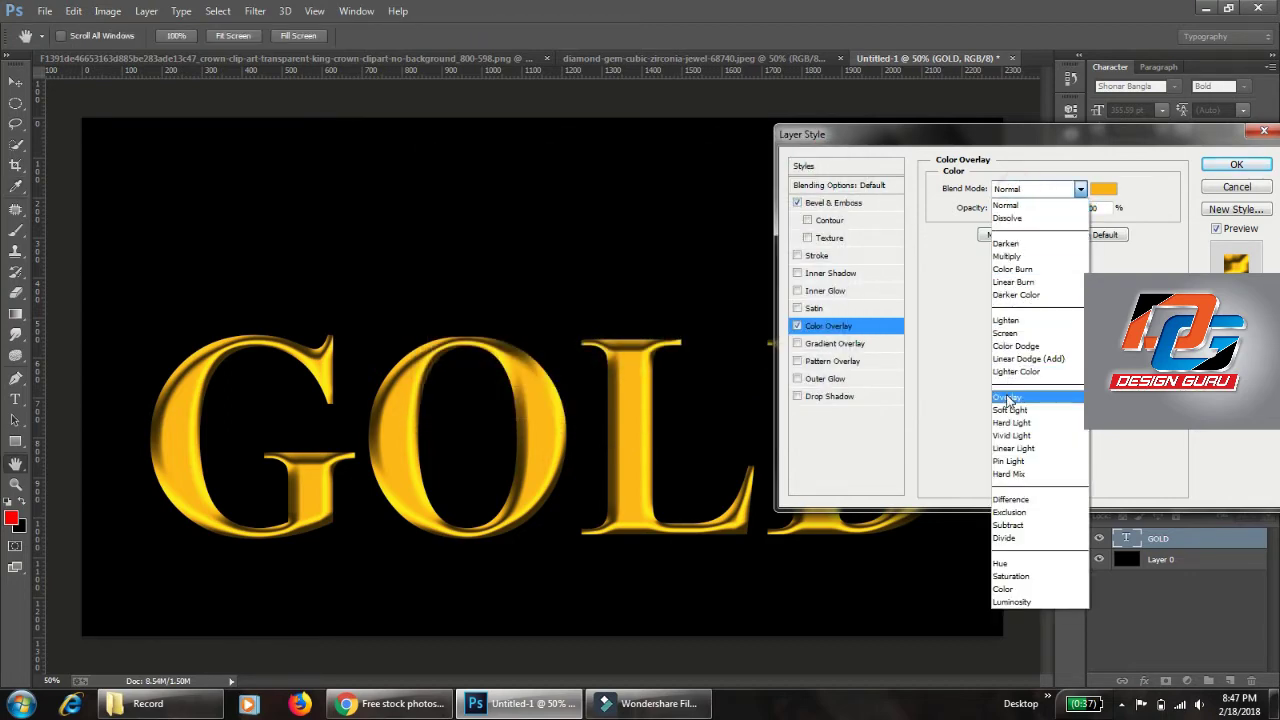
click(1010, 397)
click(1020, 192)
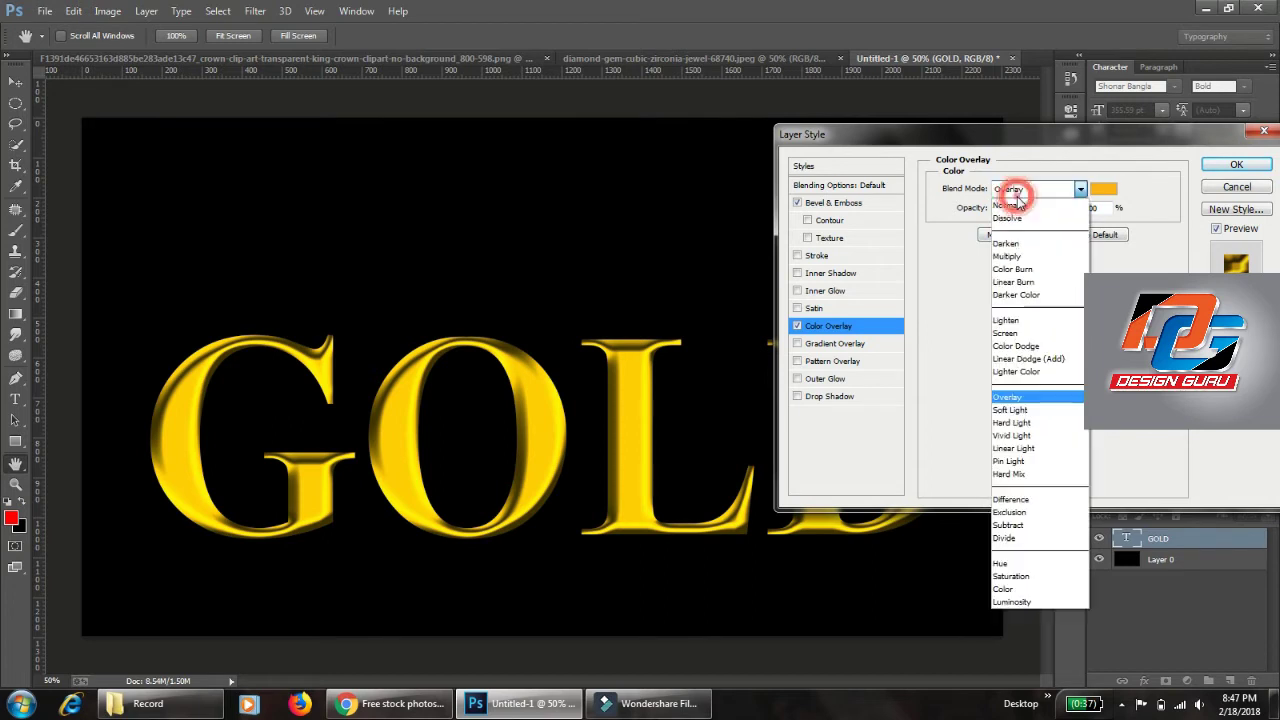
click(1019, 413)
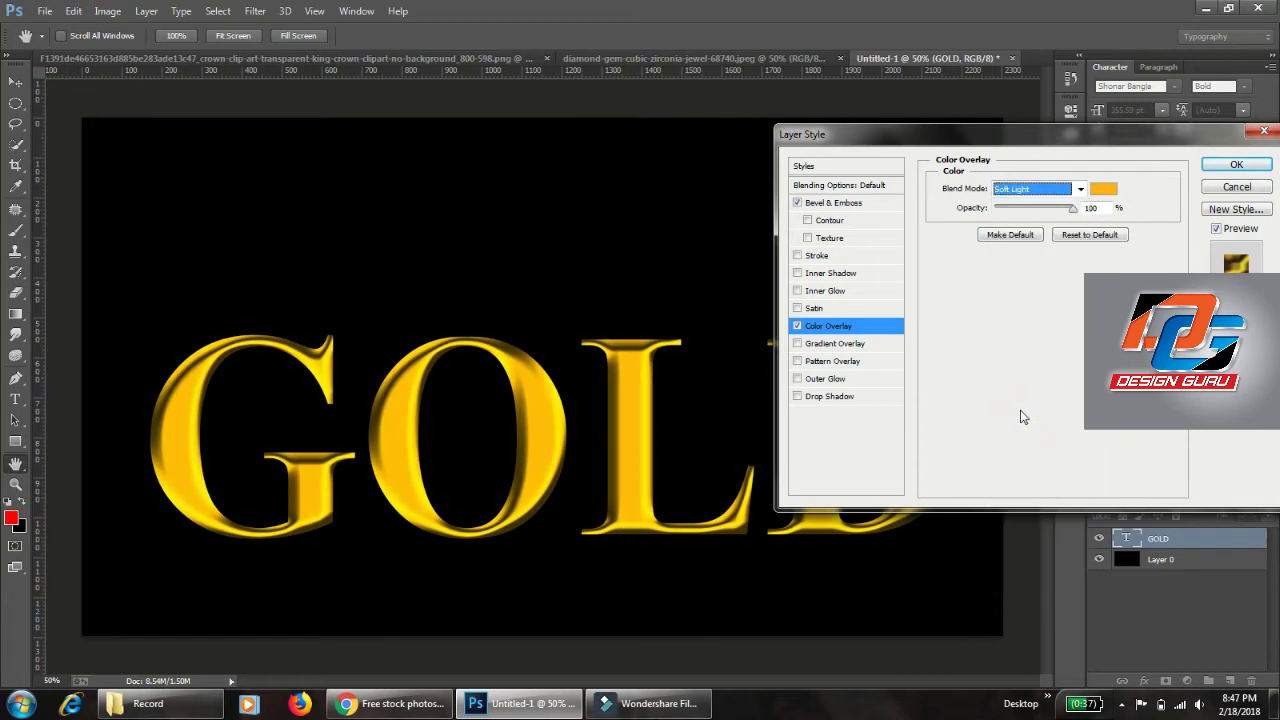
click(797, 327)
click(797, 327)
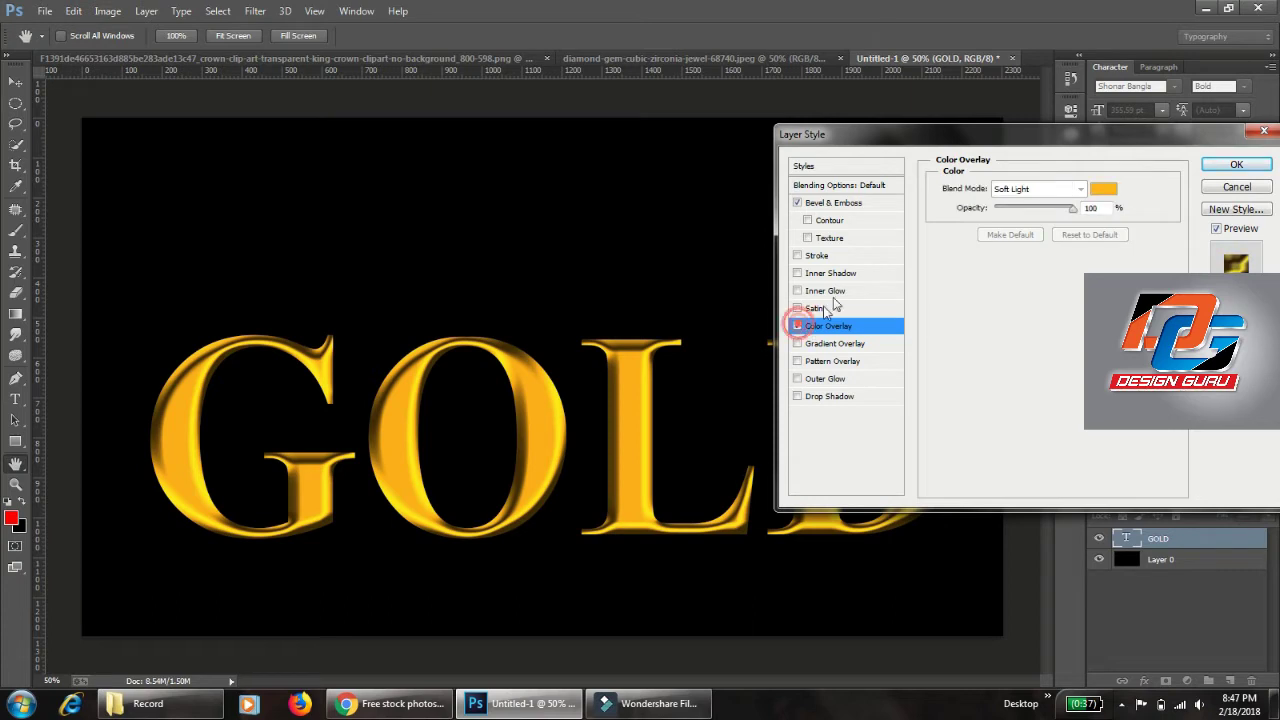
Step: Change the overlay colour to dark olive #756000 and apply the layer style
click(1103, 188)
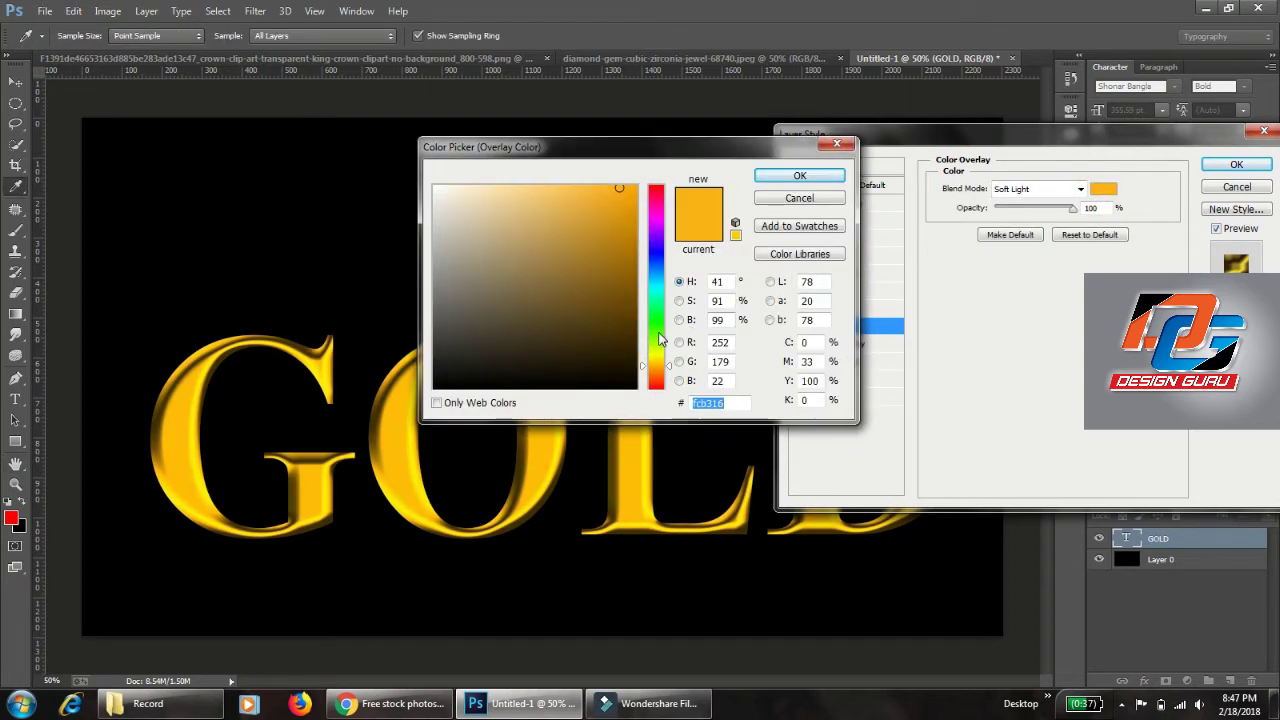
drag(662, 372, 660, 362)
click(800, 175)
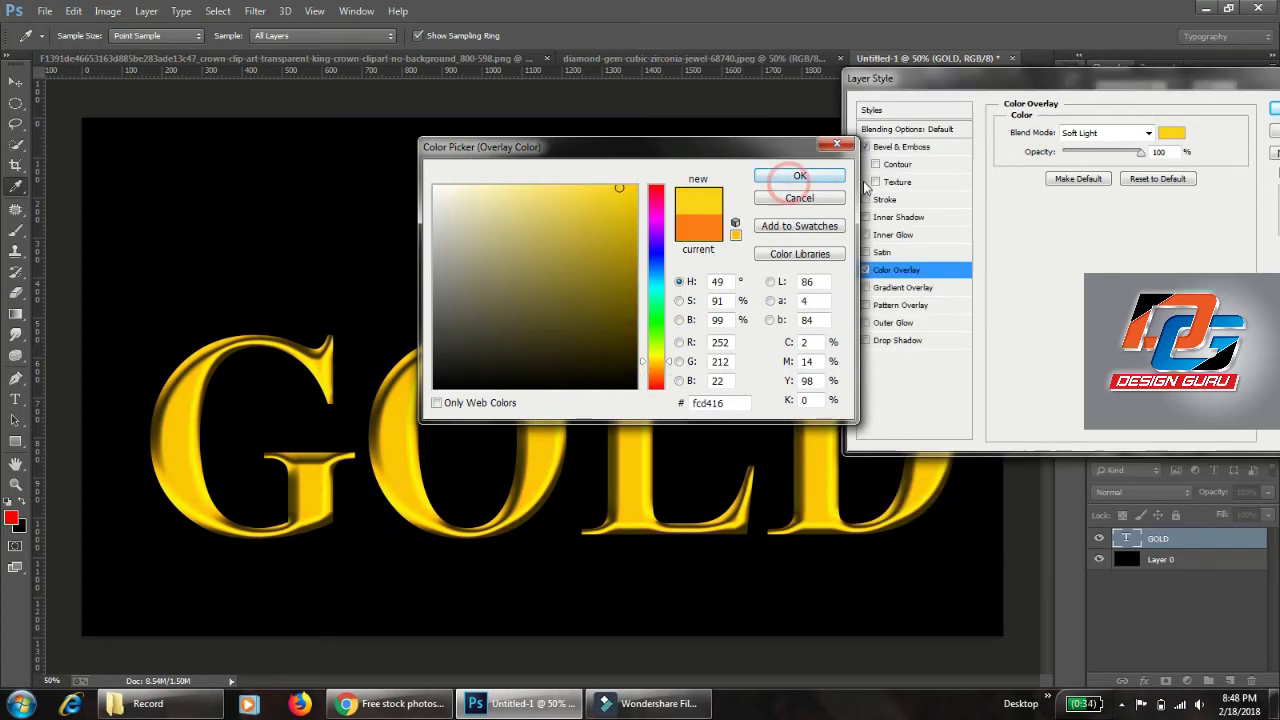
click(624, 213)
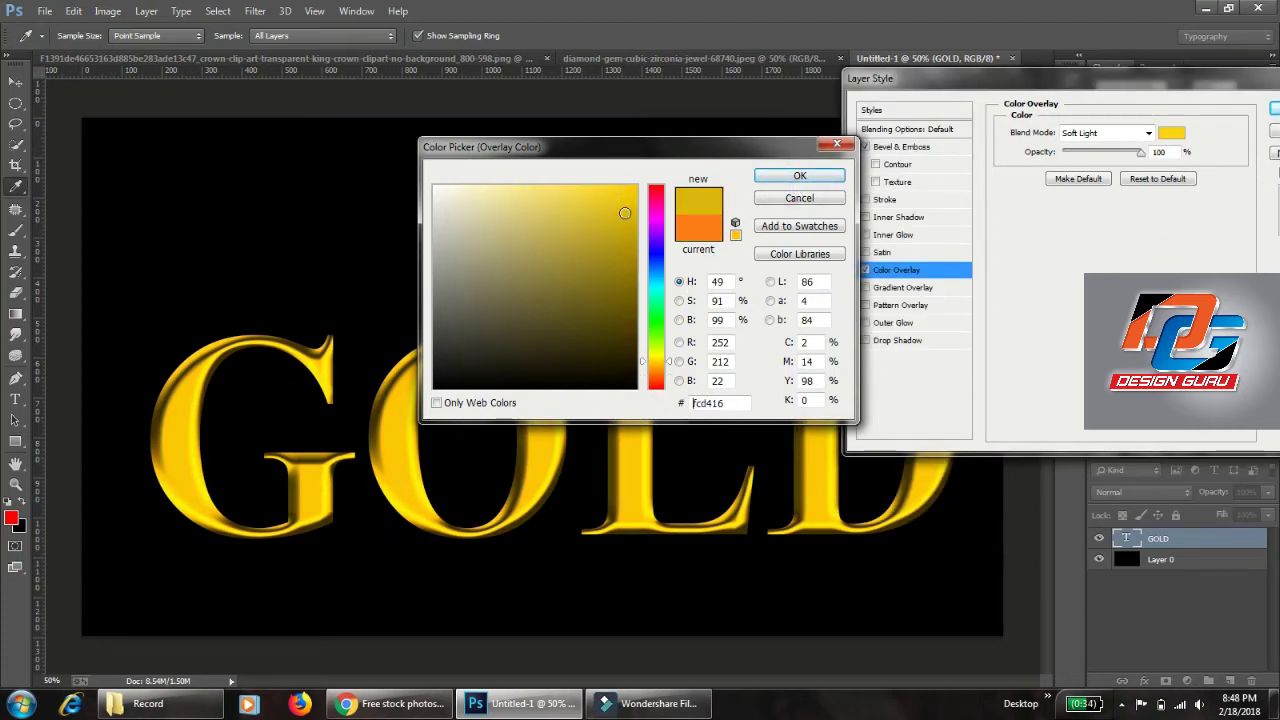
drag(624, 213, 634, 295)
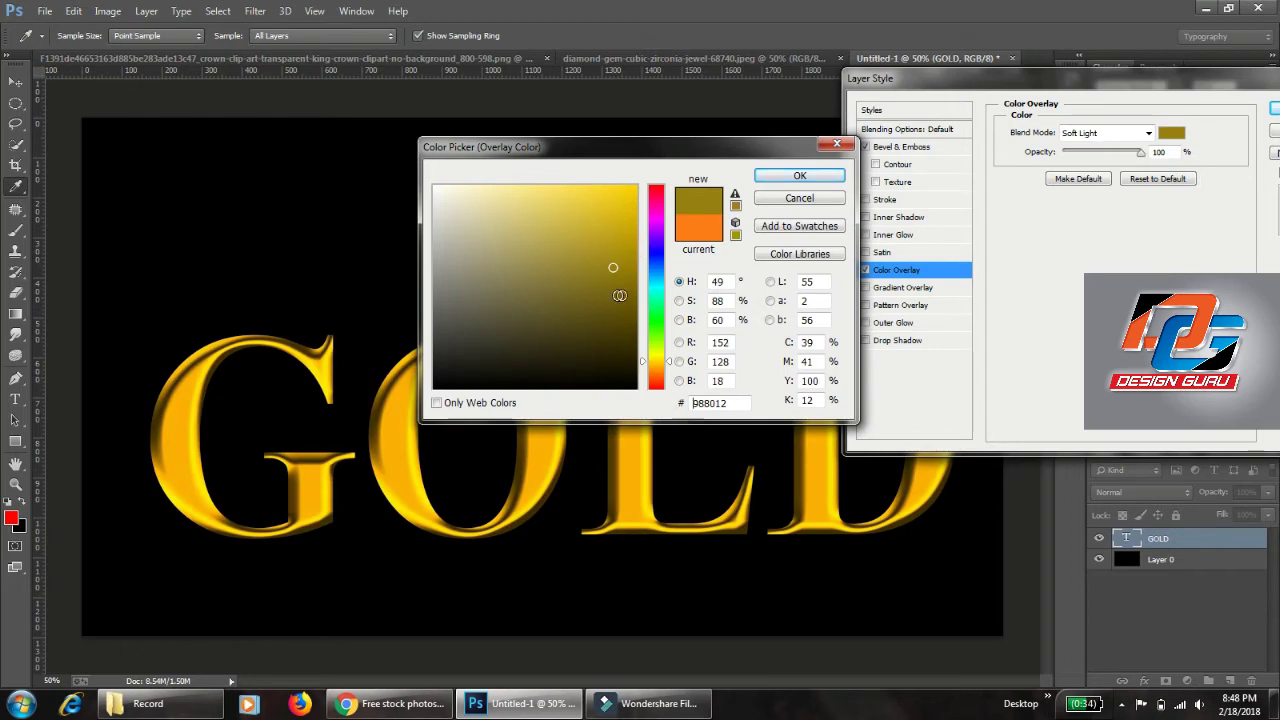
click(800, 177)
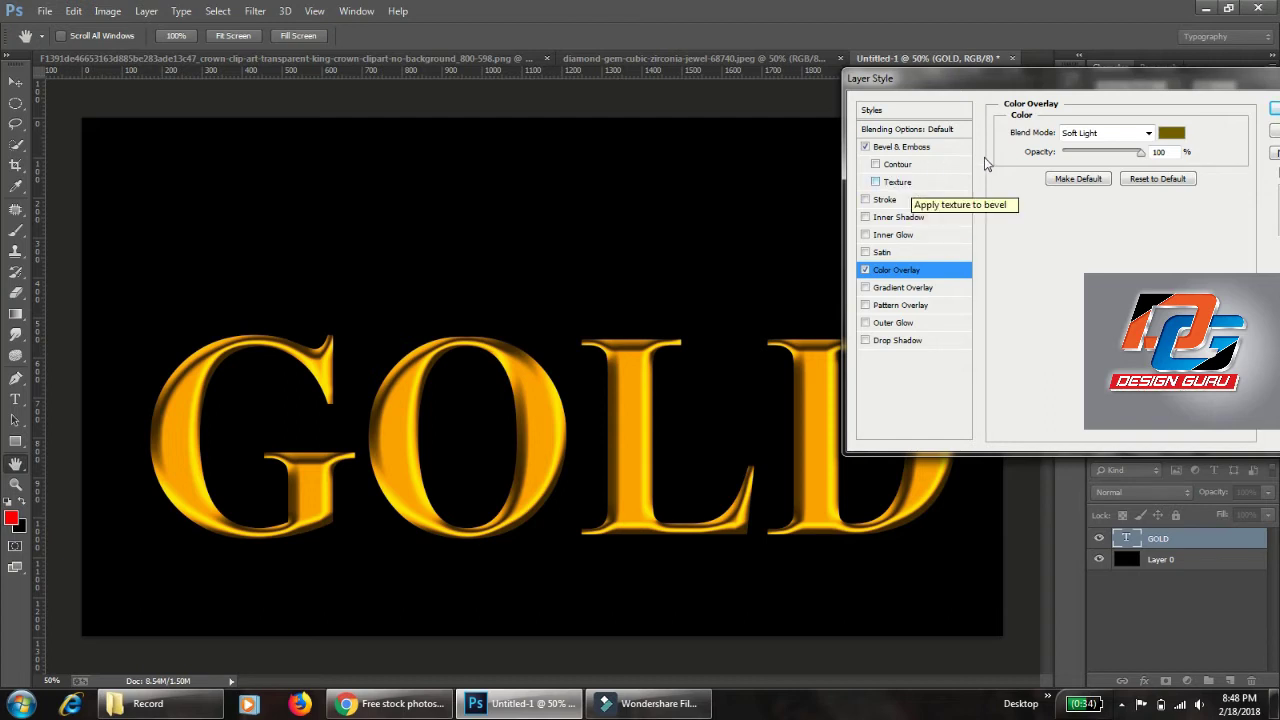
click(1273, 110)
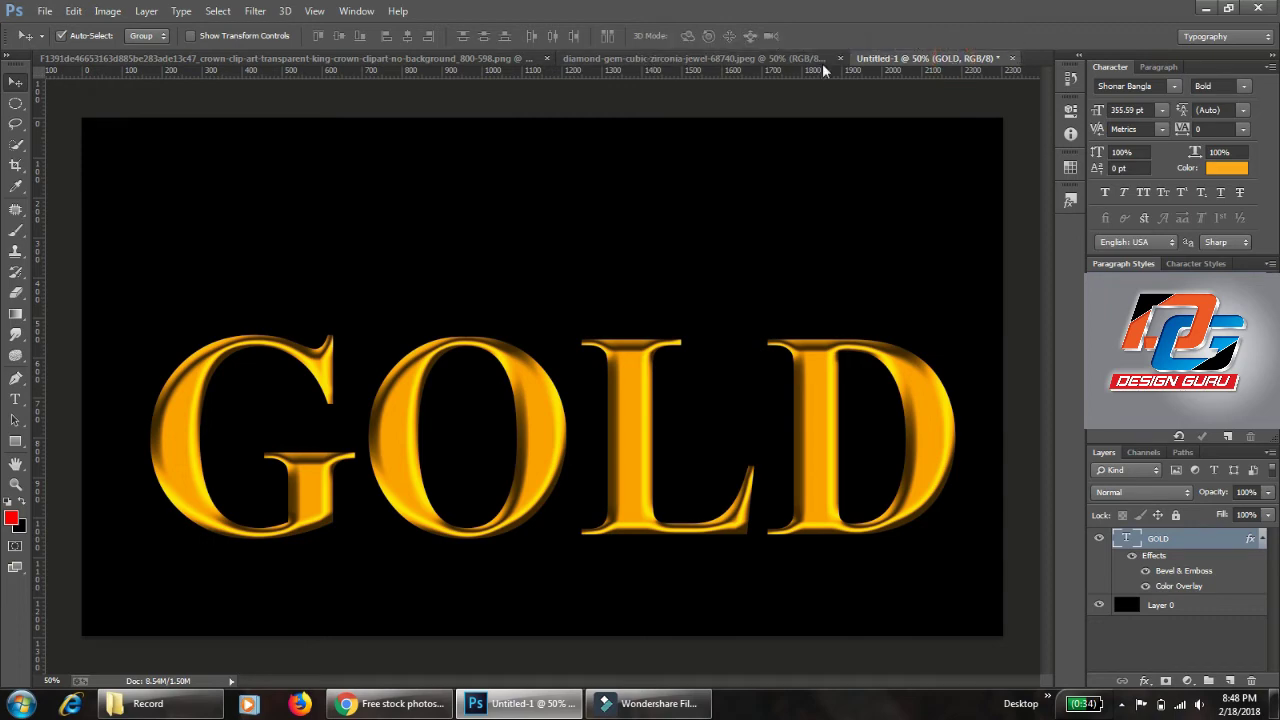
Step: Bring the crown into the GOLD document, scale it to about 84%, and centre it above GOLD
click(371, 58)
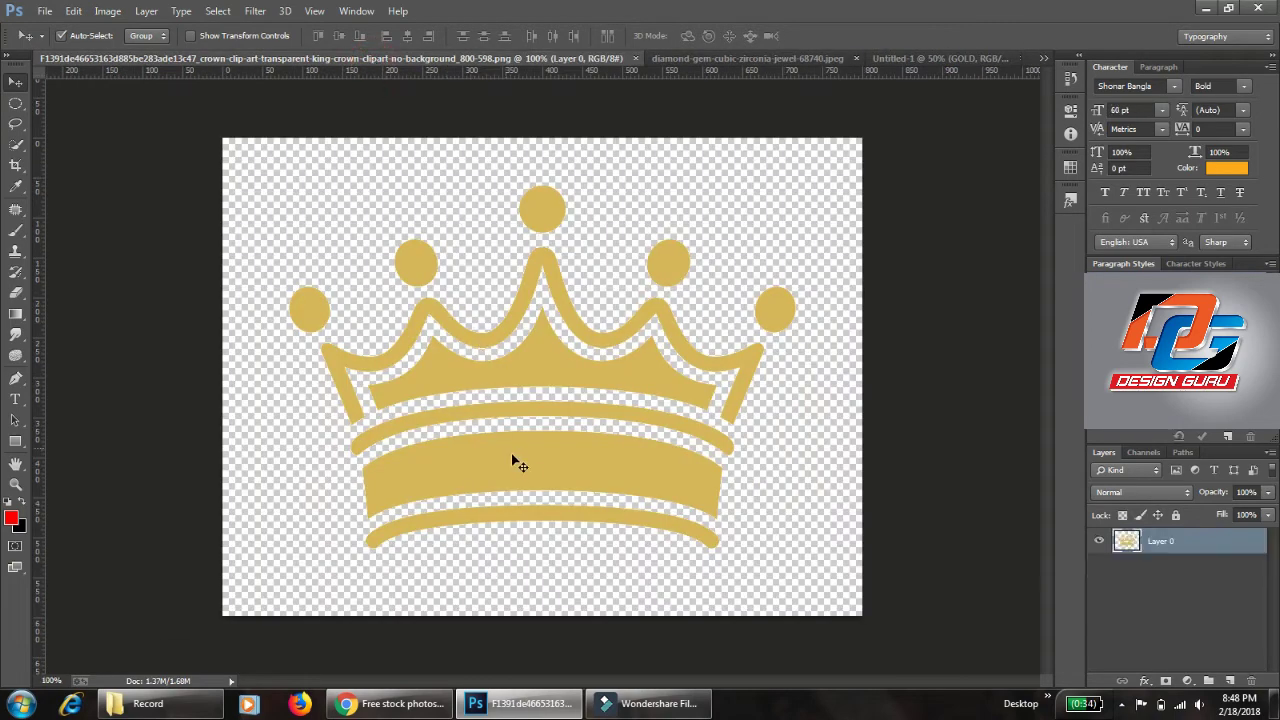
drag(528, 473, 717, 63)
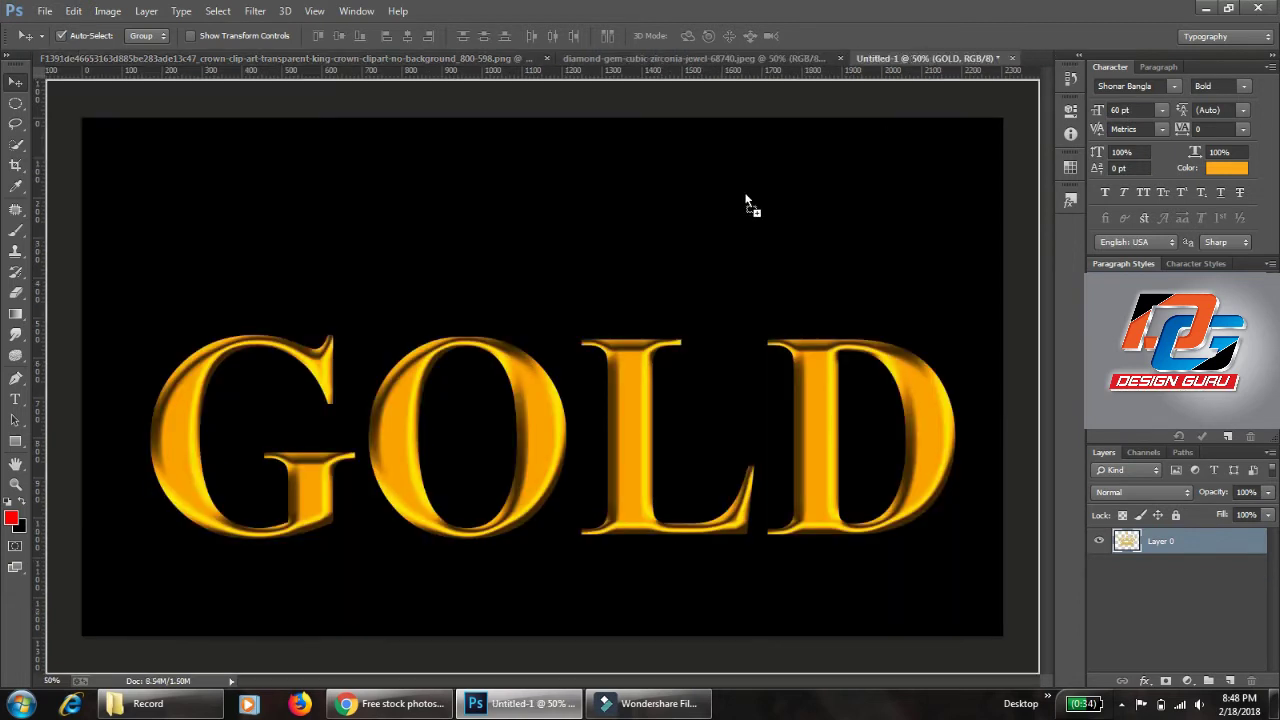
mouse_move(911, 48)
mouse_down()
mouse_move(498, 266)
mouse_move(585, 286)
mouse_up()
key(ctrl+t)
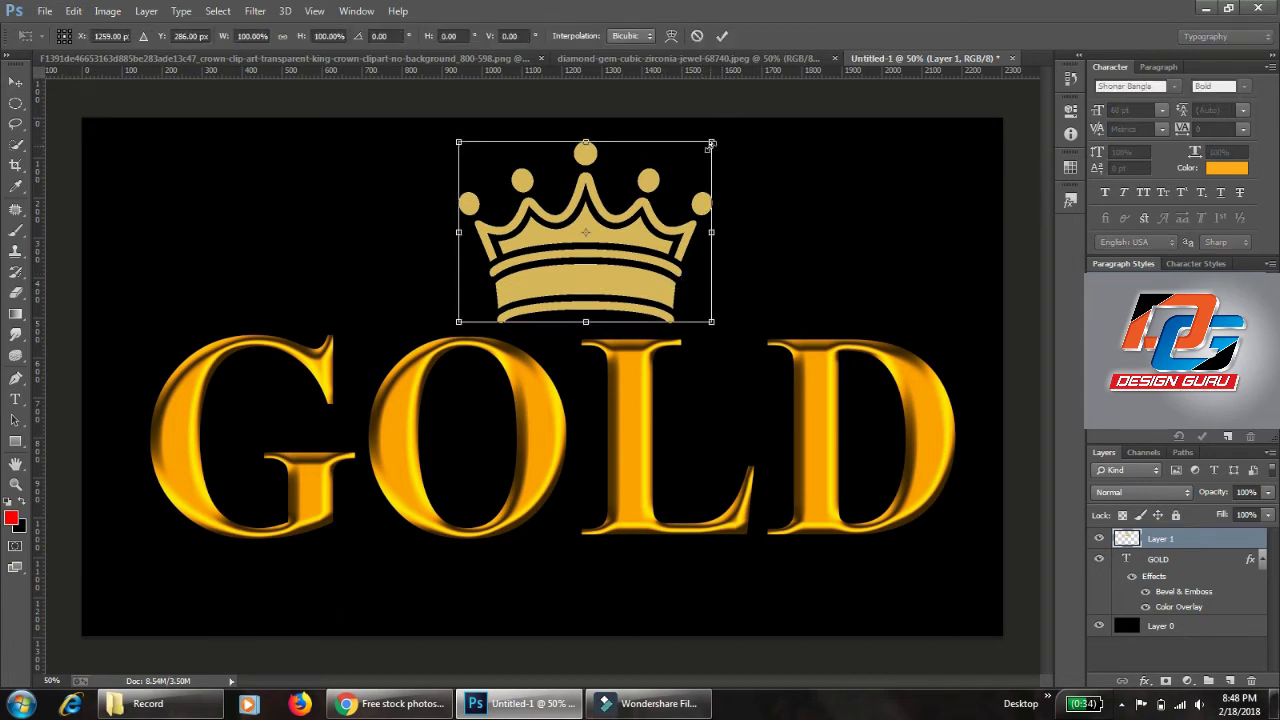
drag(711, 142, 691, 156)
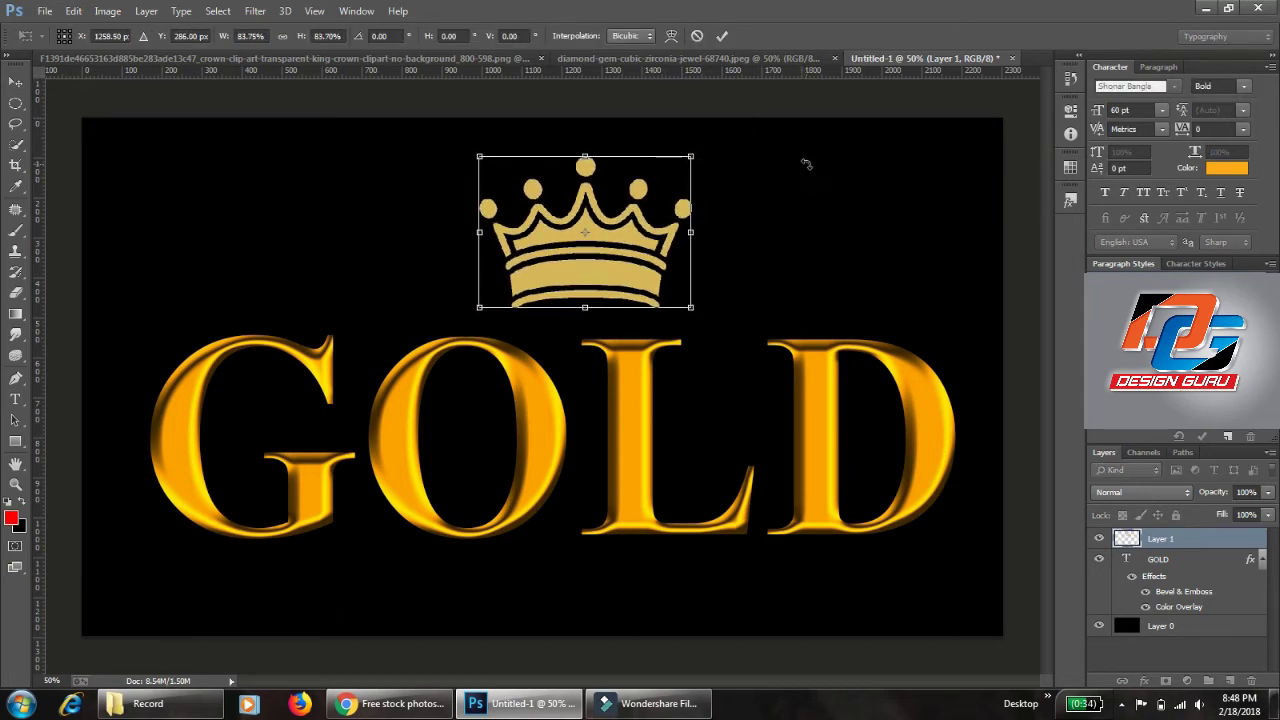
key(Return)
drag(580, 271, 576, 276)
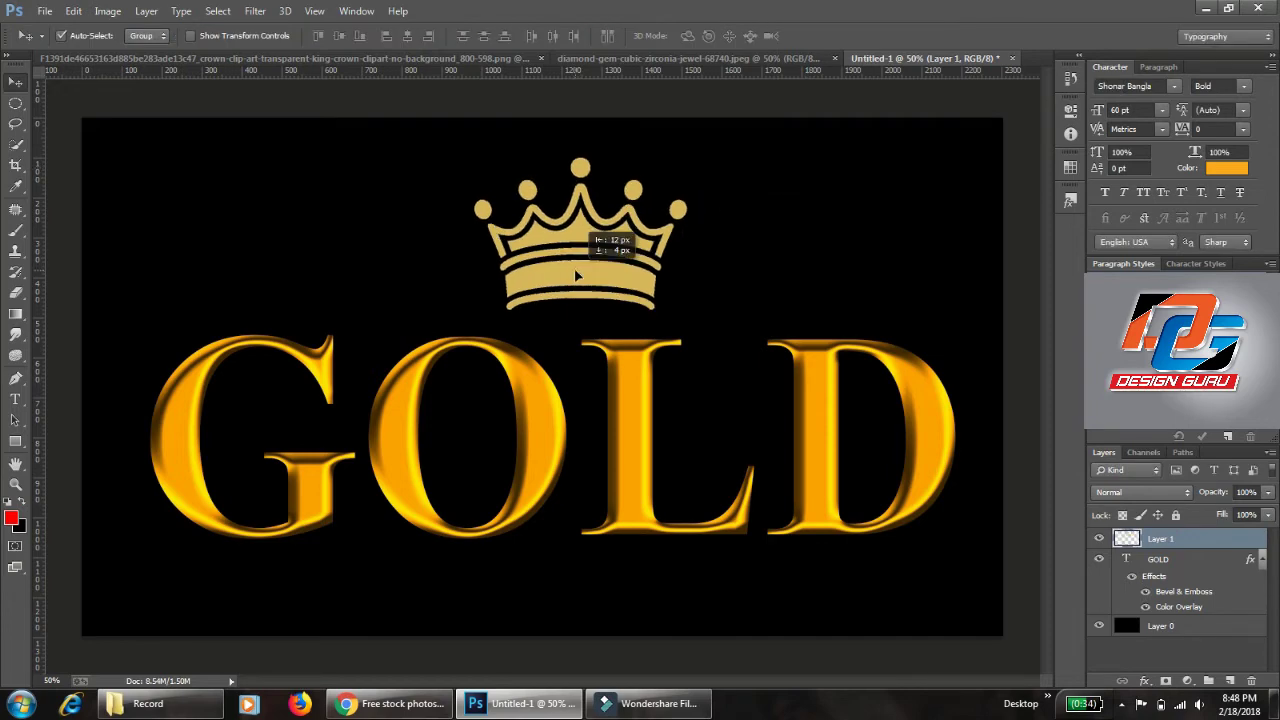
Step: Add an orange-gold #faa61a Color Overlay to the crown layer
click(147, 12)
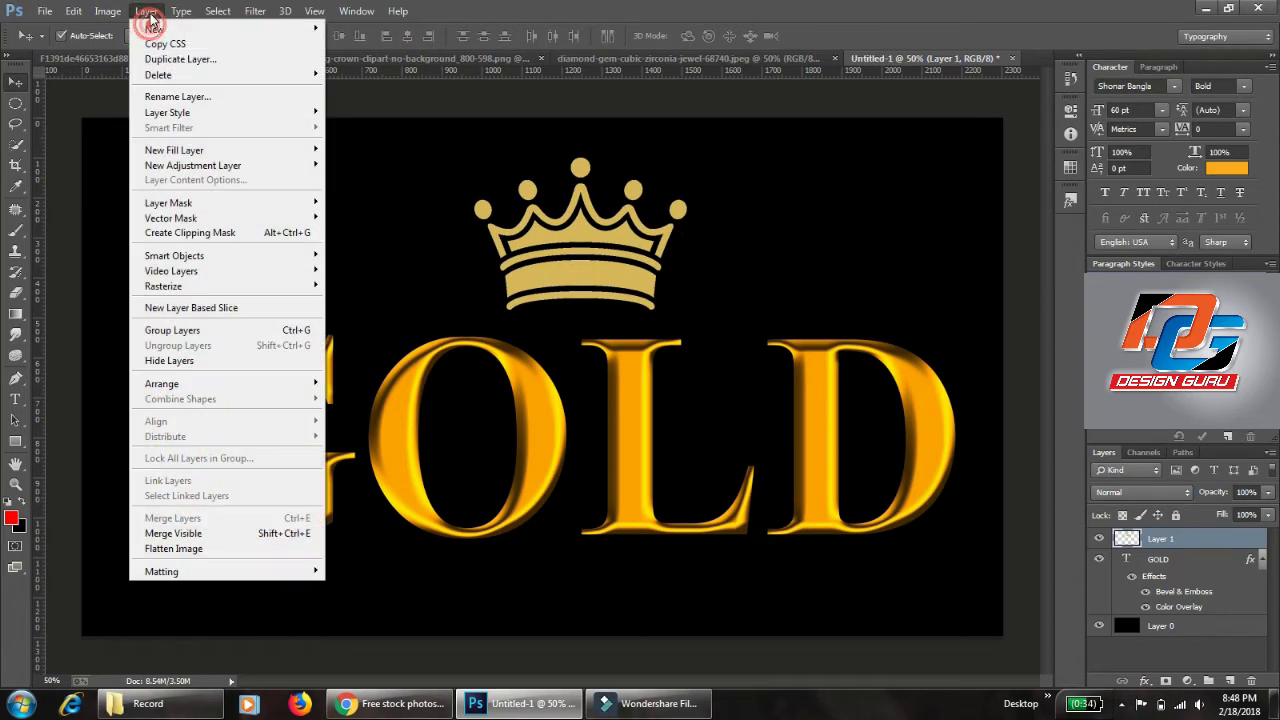
click(210, 117)
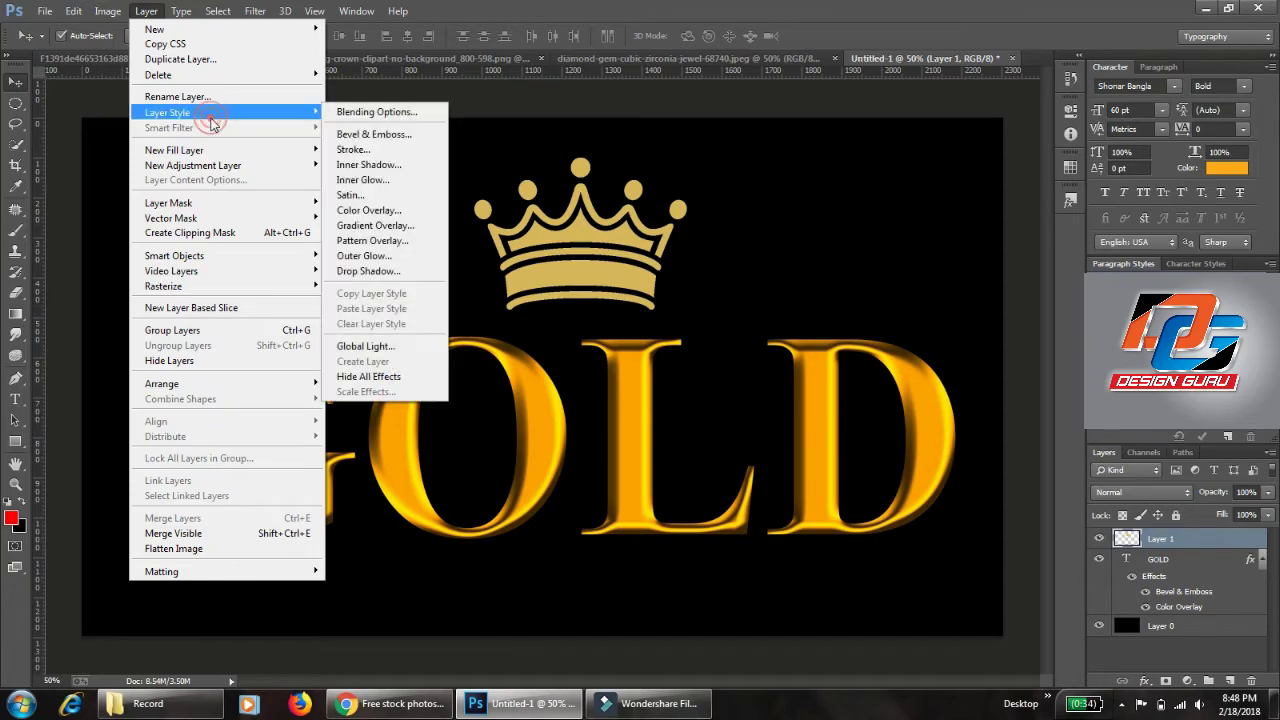
click(400, 211)
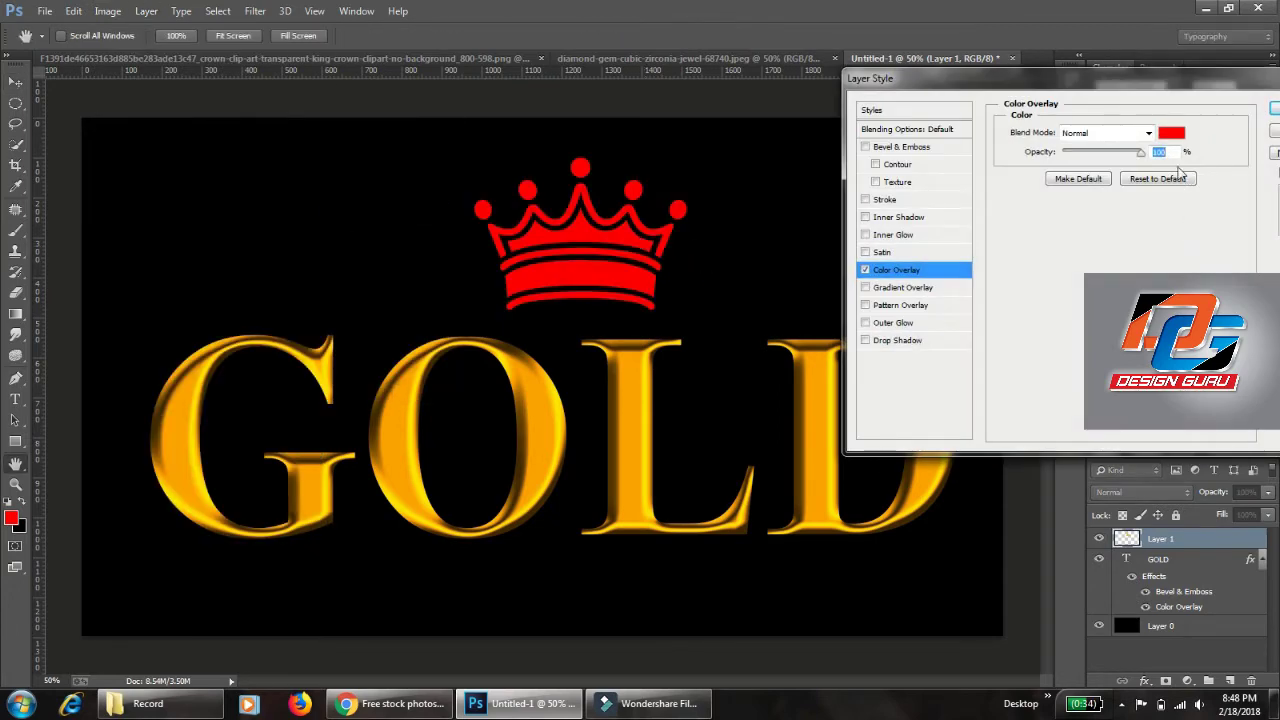
click(1168, 138)
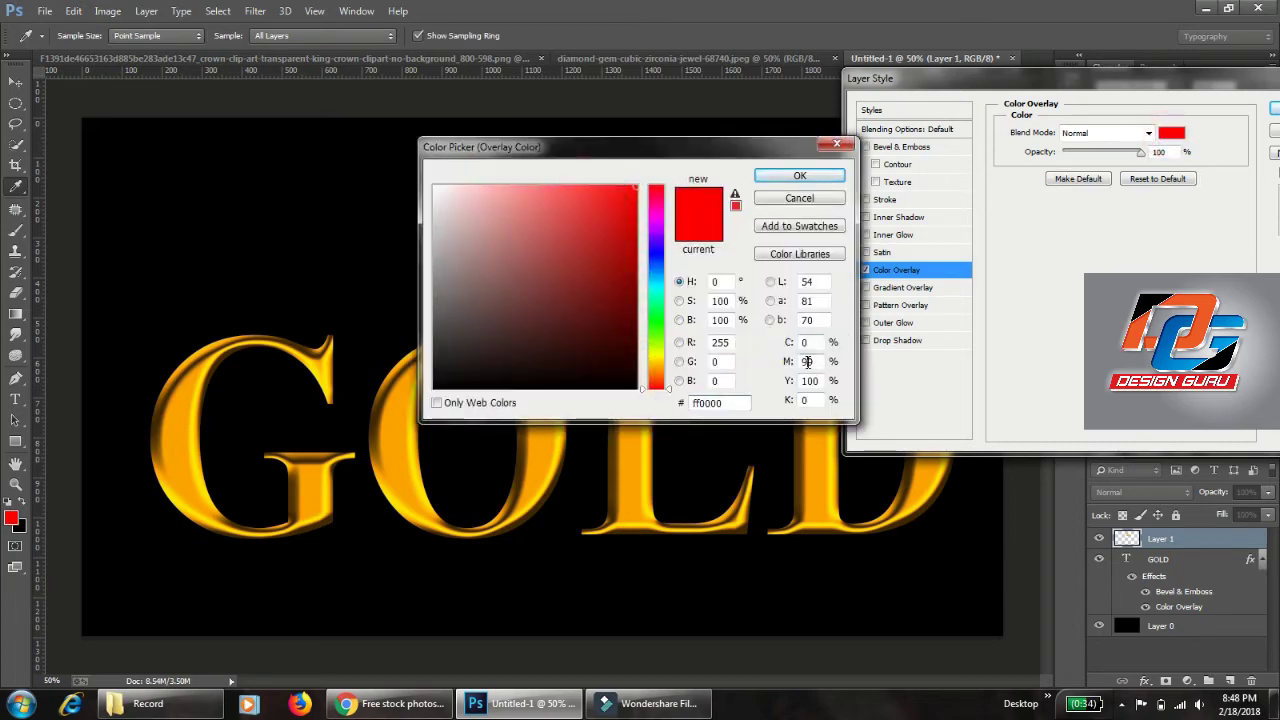
click(807, 361)
text(4)
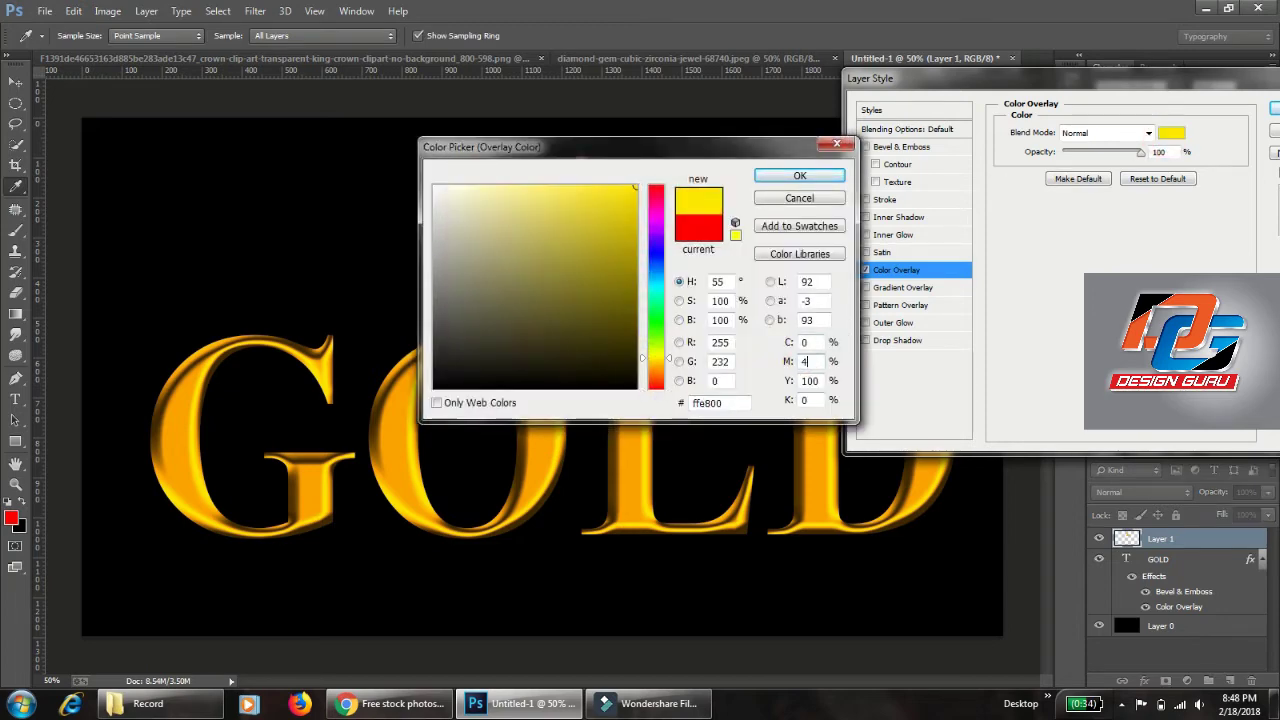
text(0)
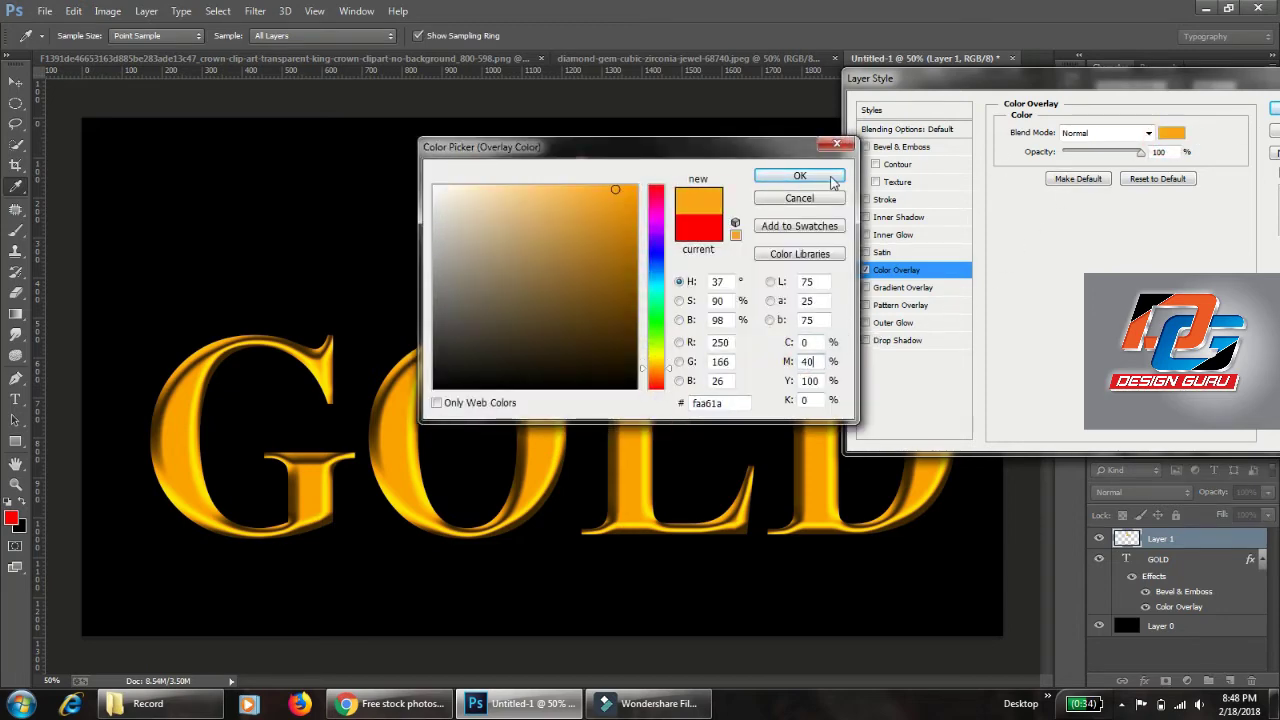
click(829, 175)
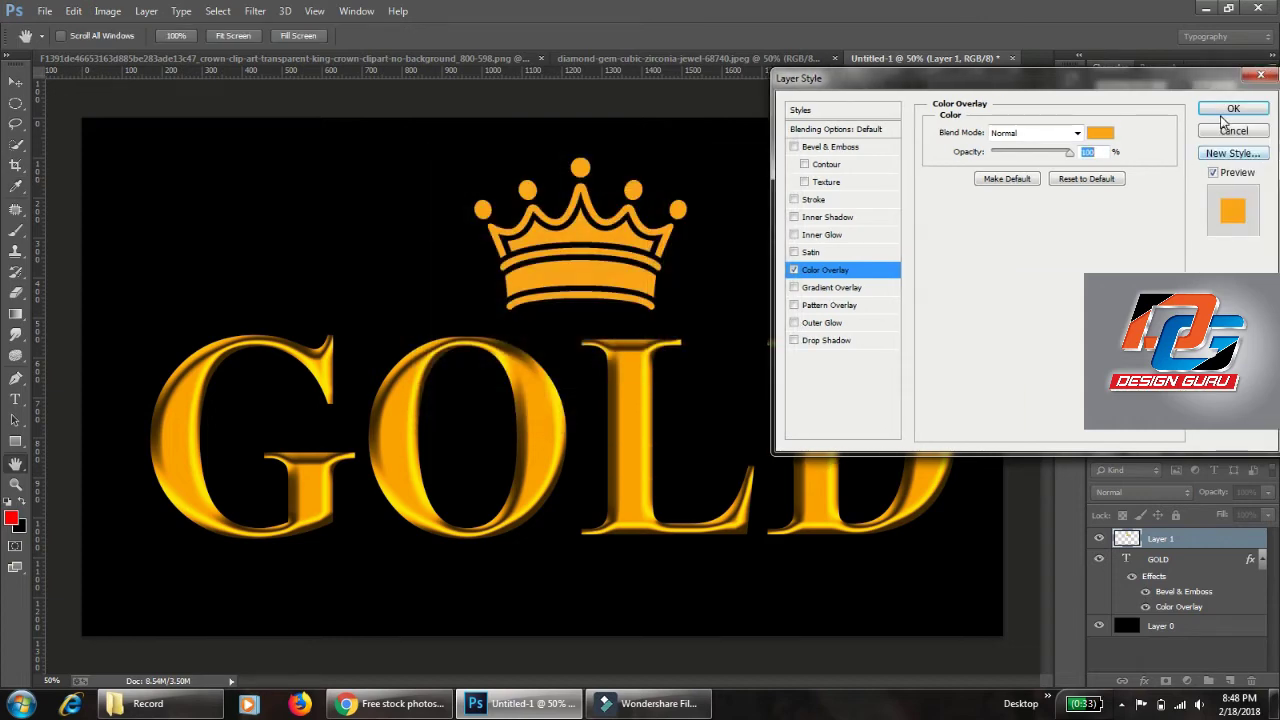
Step: Give the crown a Chisel Hard bevel, size 27 px, with a peaked gloss contour
click(835, 148)
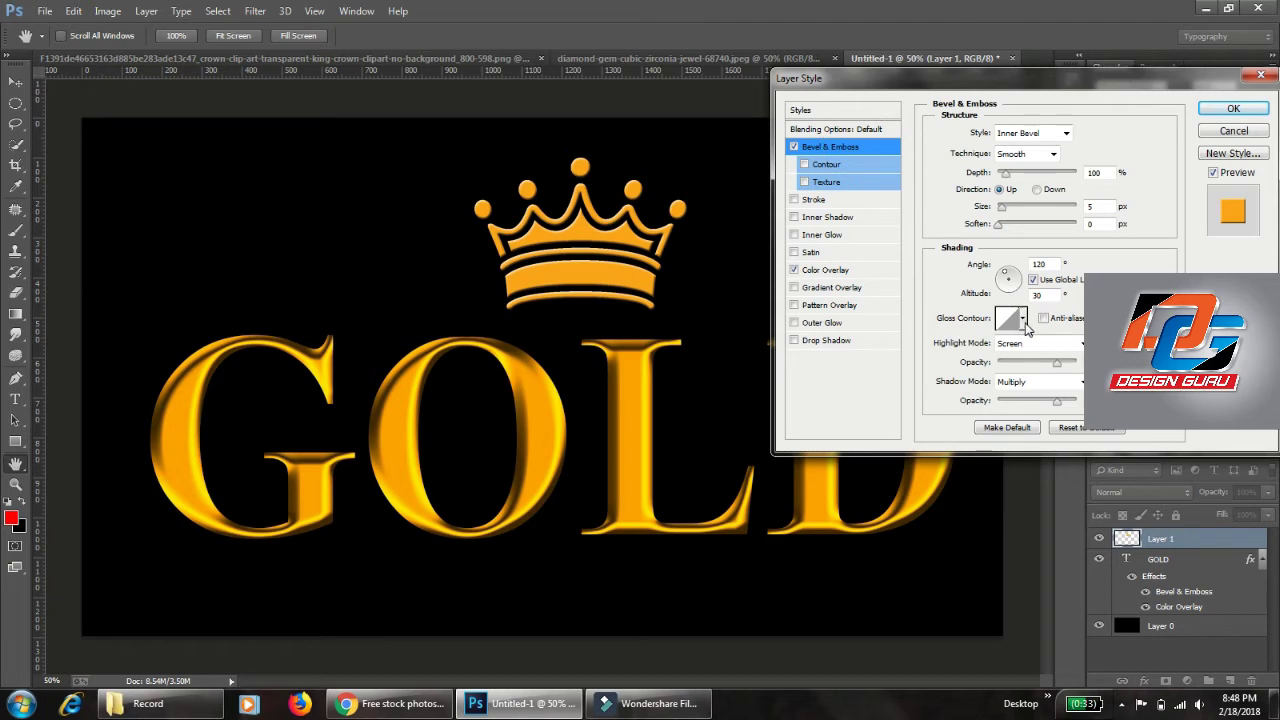
click(1023, 320)
click(956, 390)
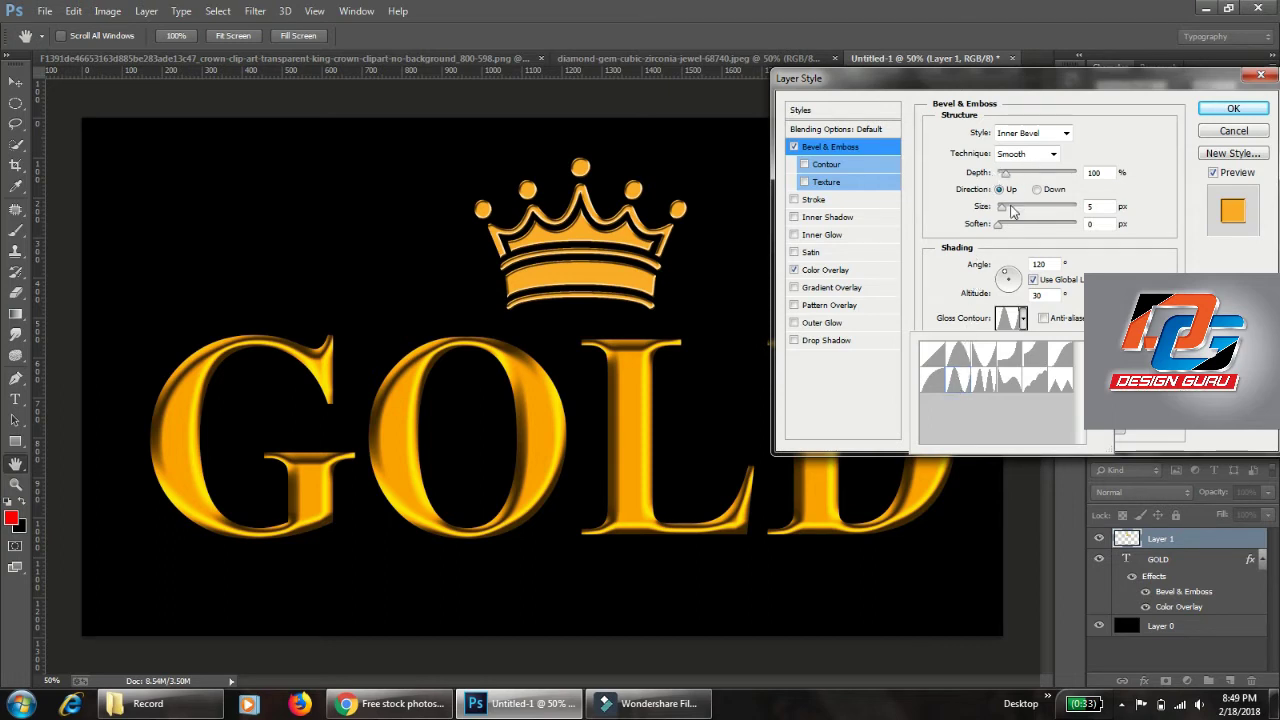
drag(1012, 211, 1010, 206)
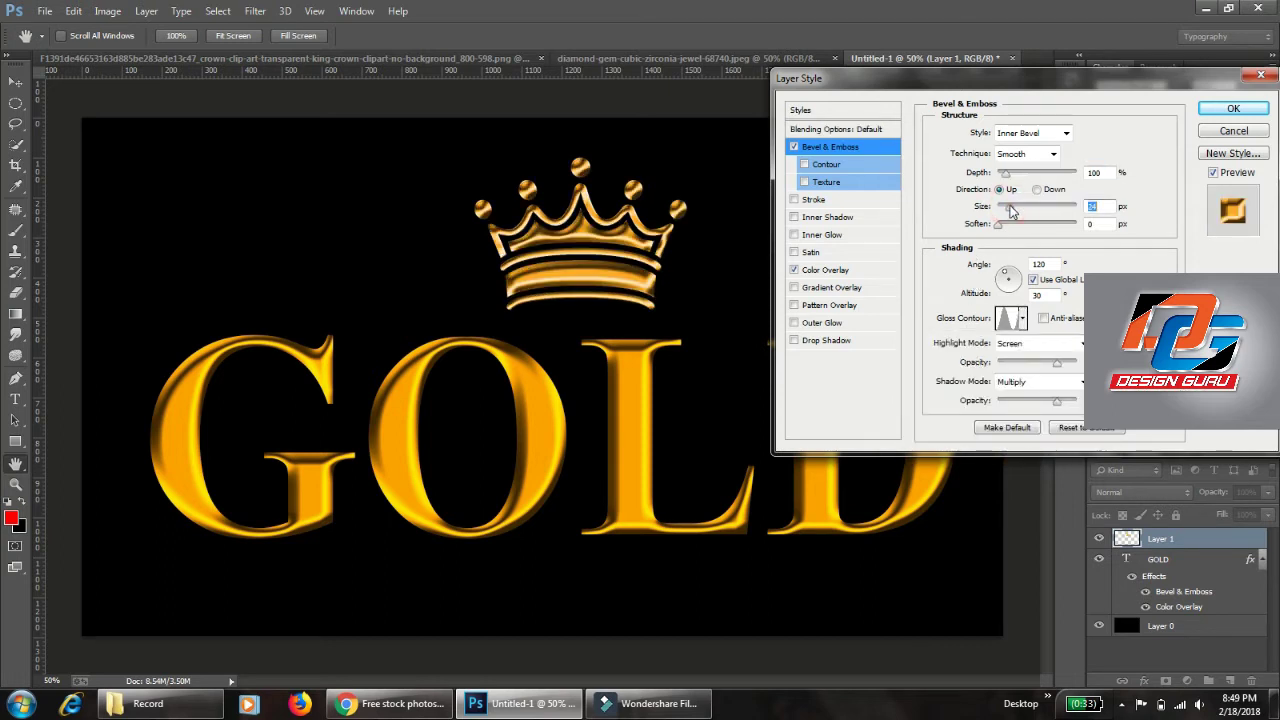
click(1010, 155)
click(1013, 172)
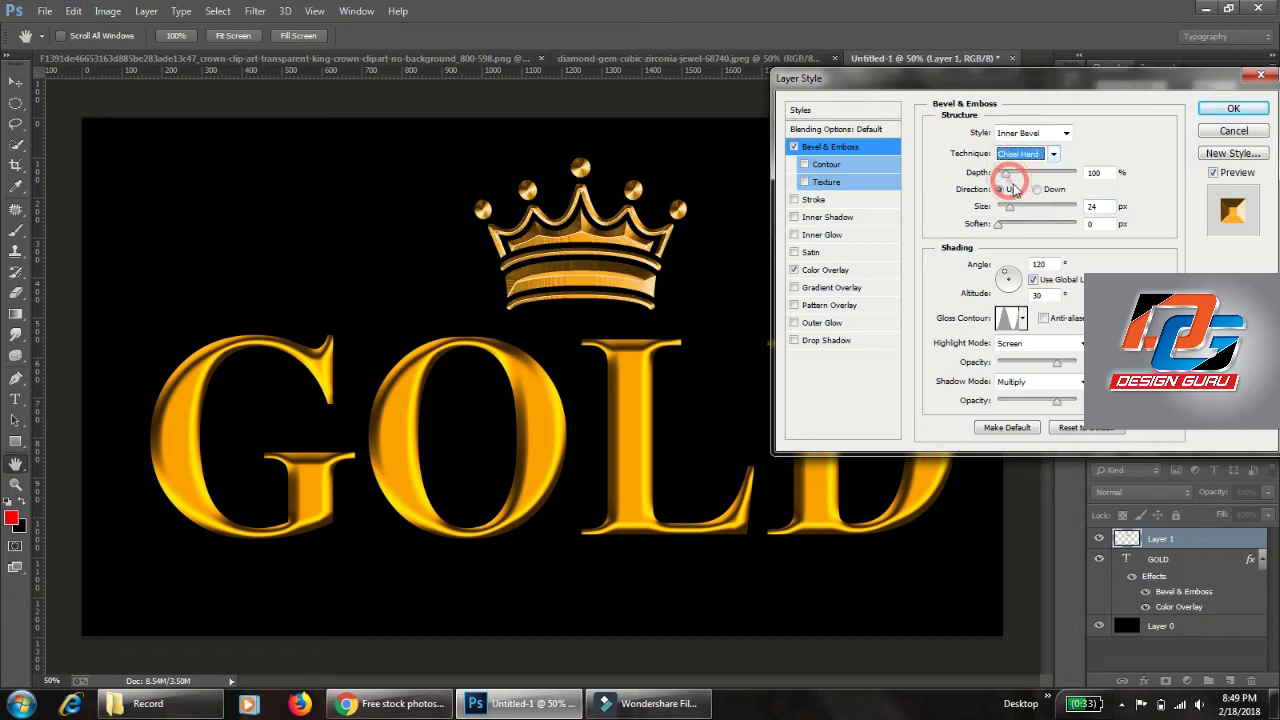
drag(1012, 214, 1019, 216)
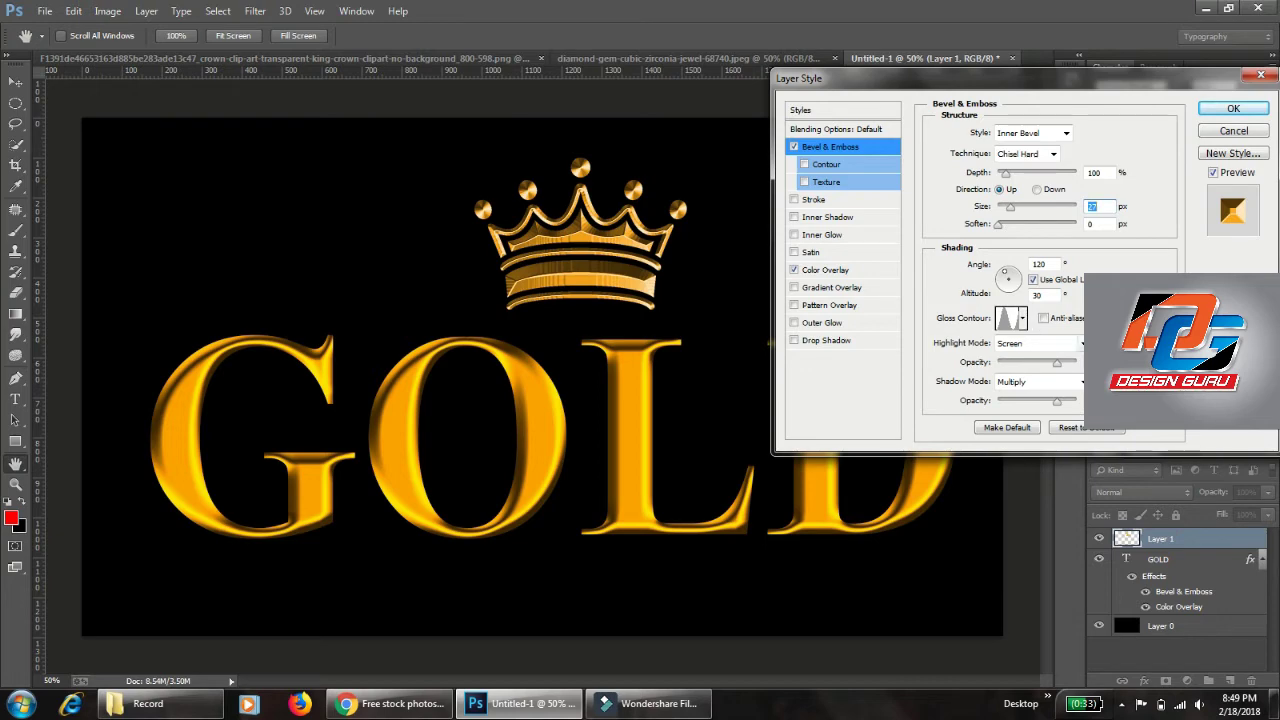
Step: Set the crown bevel's highlight colour to bright yellow
click(1092, 343)
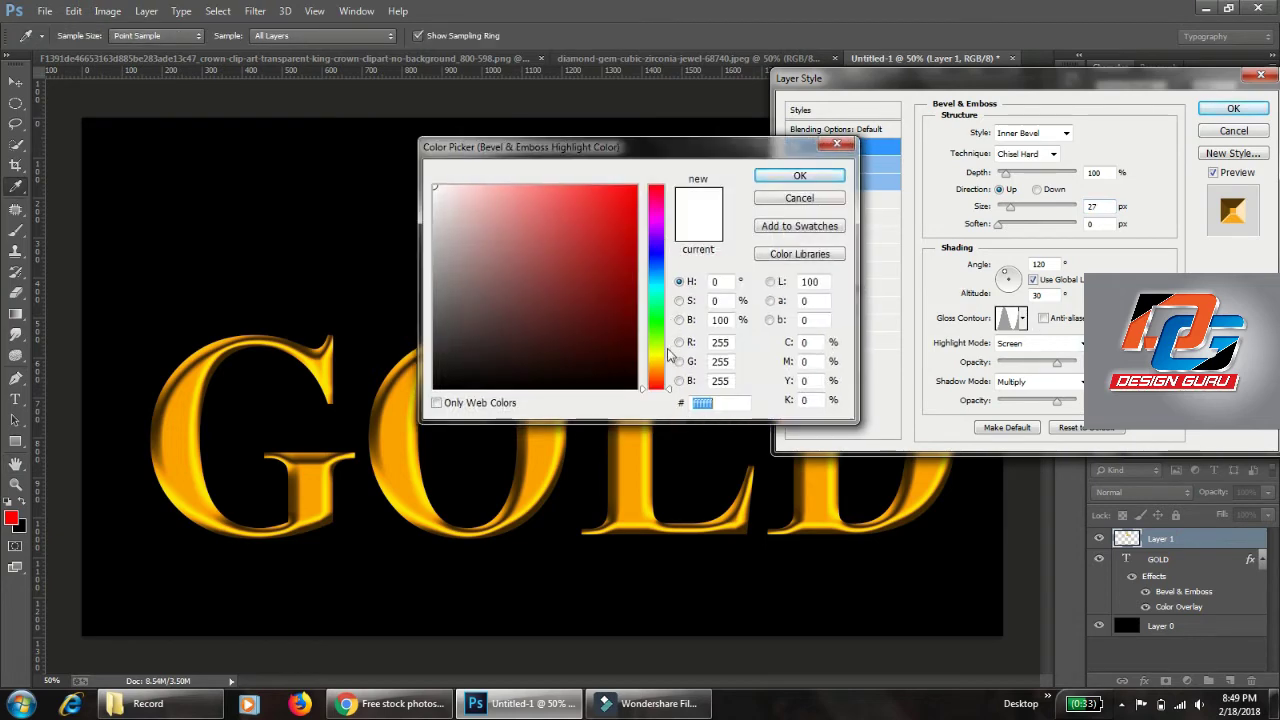
click(658, 361)
click(624, 208)
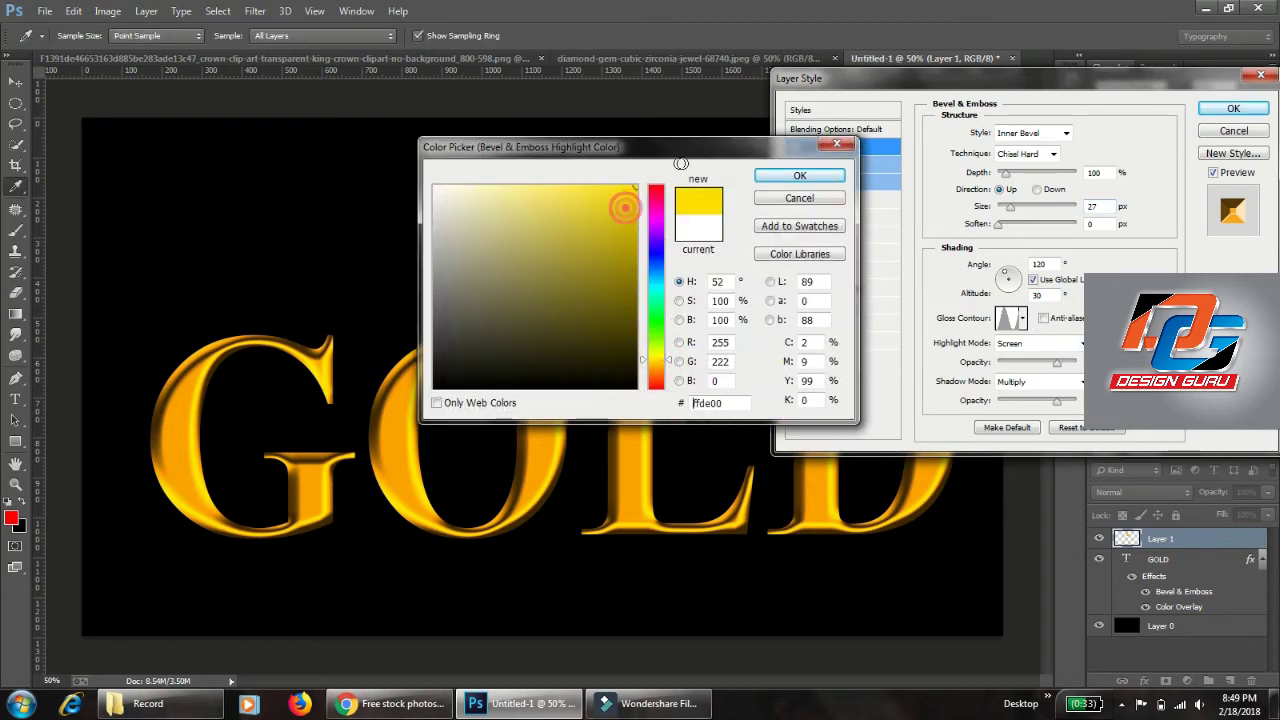
click(772, 176)
Step: Set the crown bevel's shadow colour to grey and apply the crown's effects
click(1092, 381)
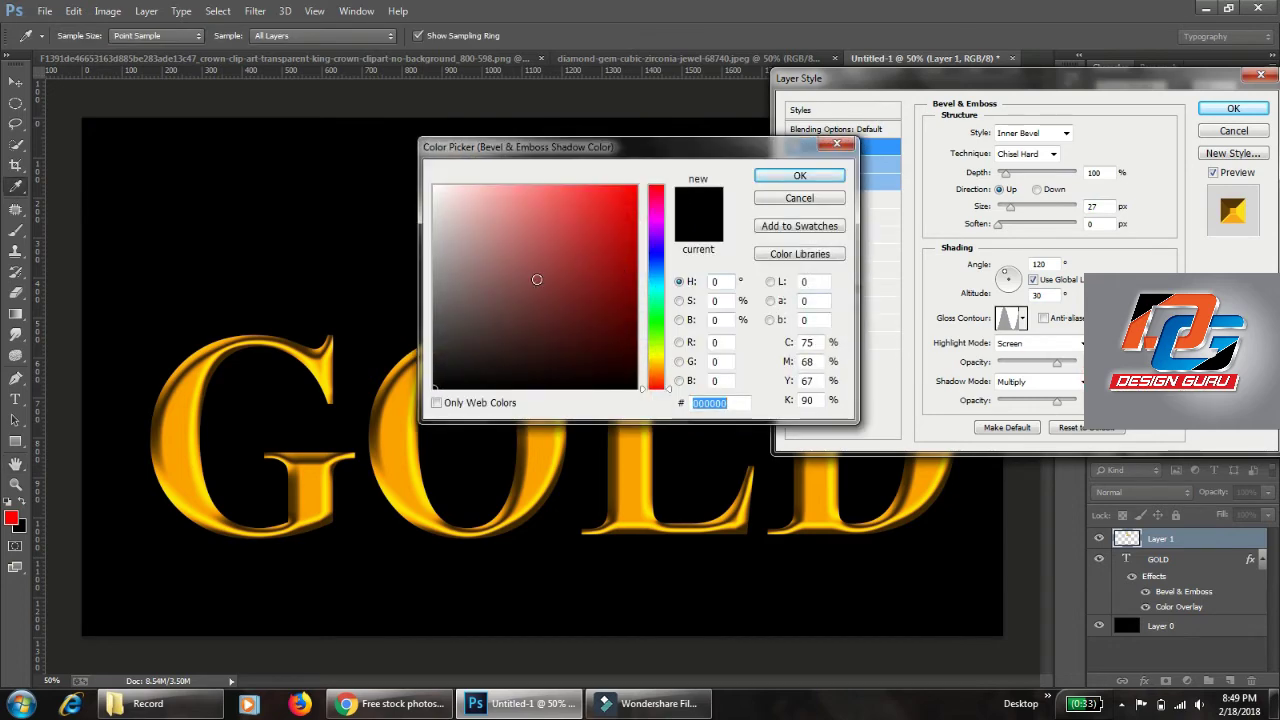
click(437, 344)
drag(532, 155, 962, 153)
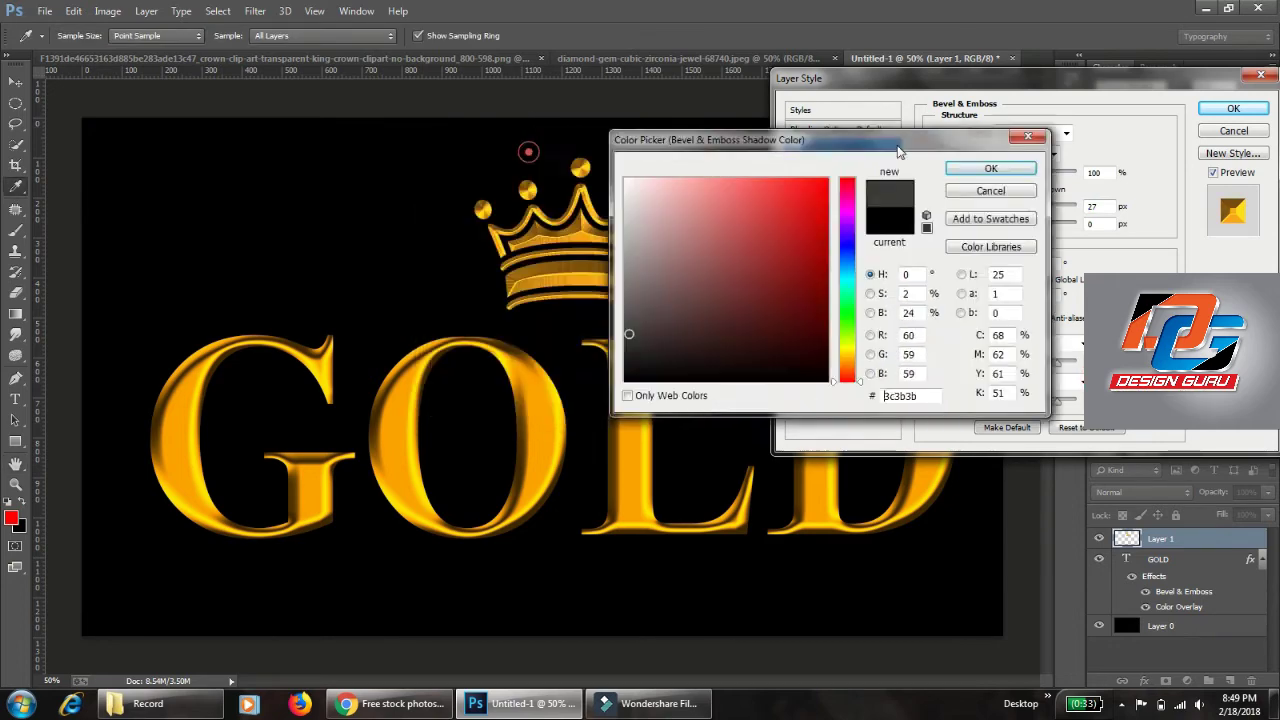
click(863, 275)
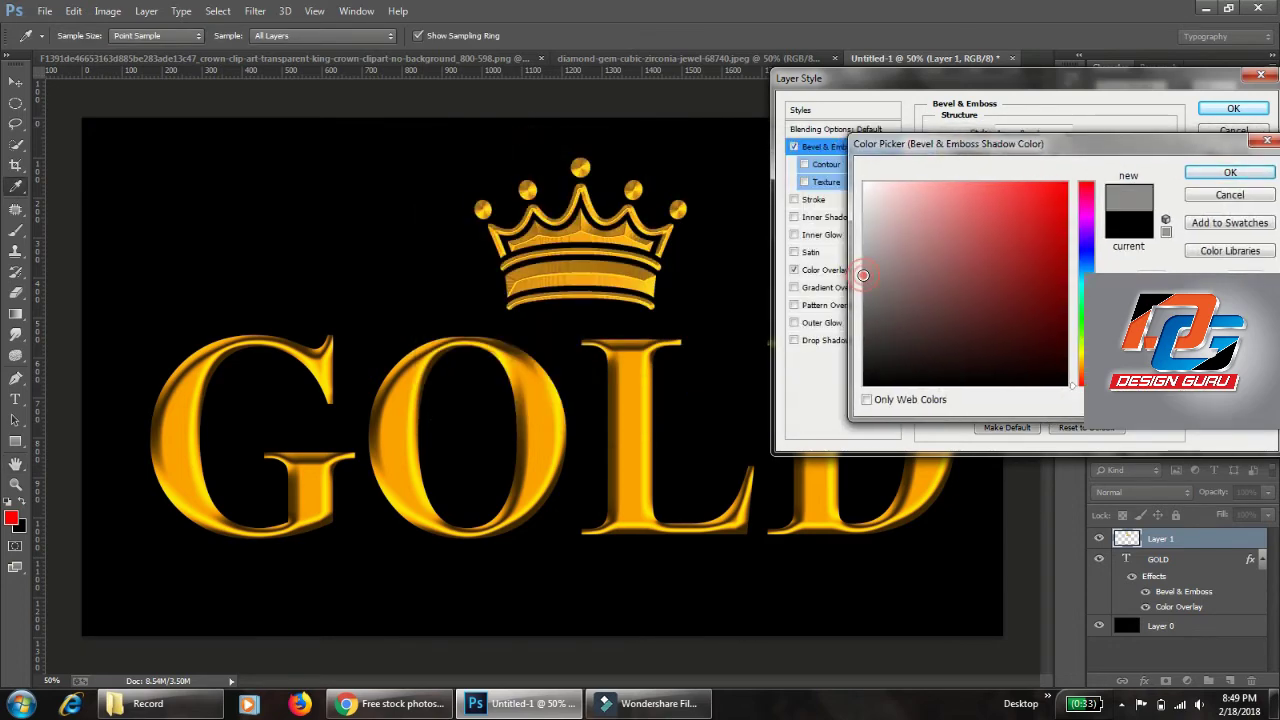
click(1230, 172)
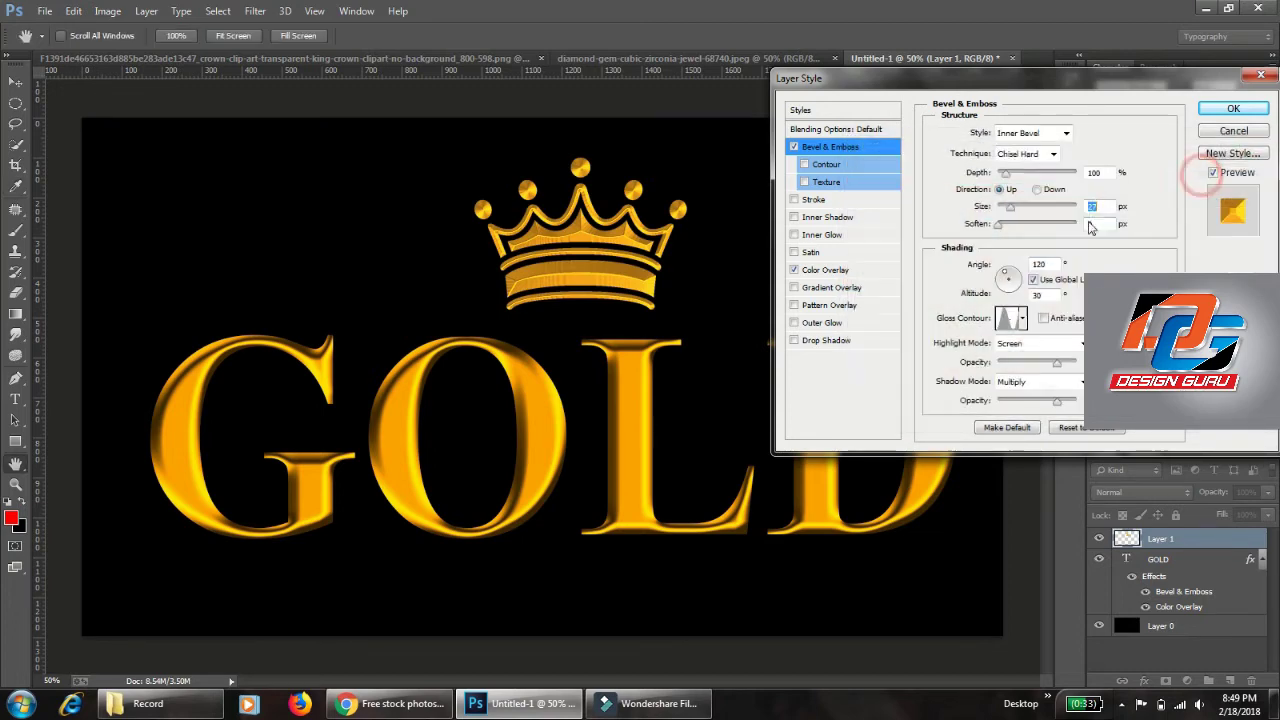
click(1233, 109)
key(v)
click(632, 355)
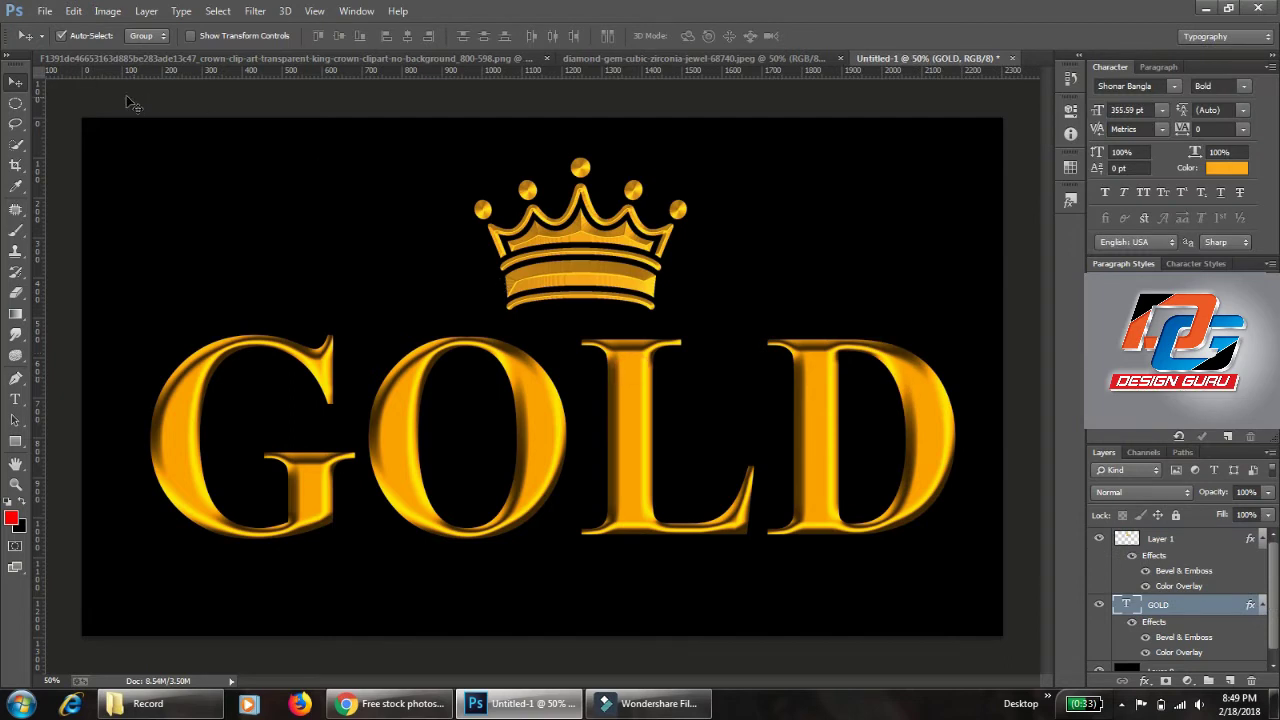
Step: Change the GOLD bevel's shadow colour from black to dark grey and apply it
click(146, 11)
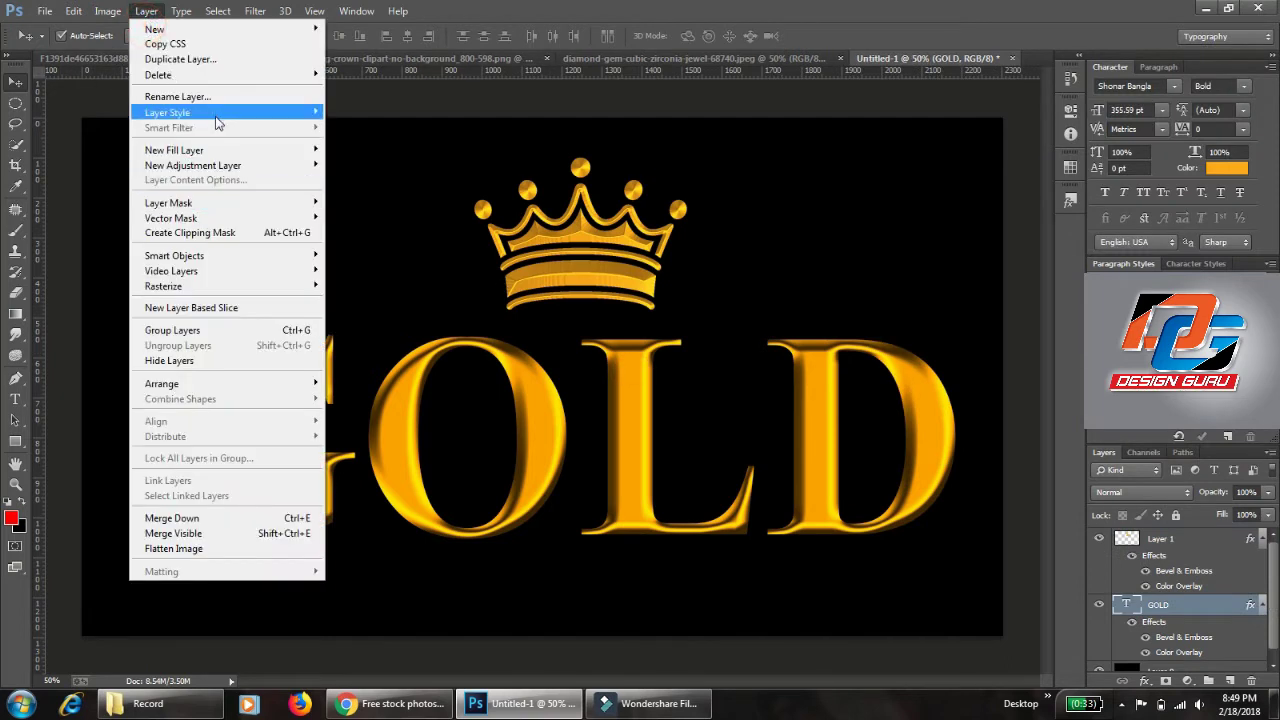
click(215, 112)
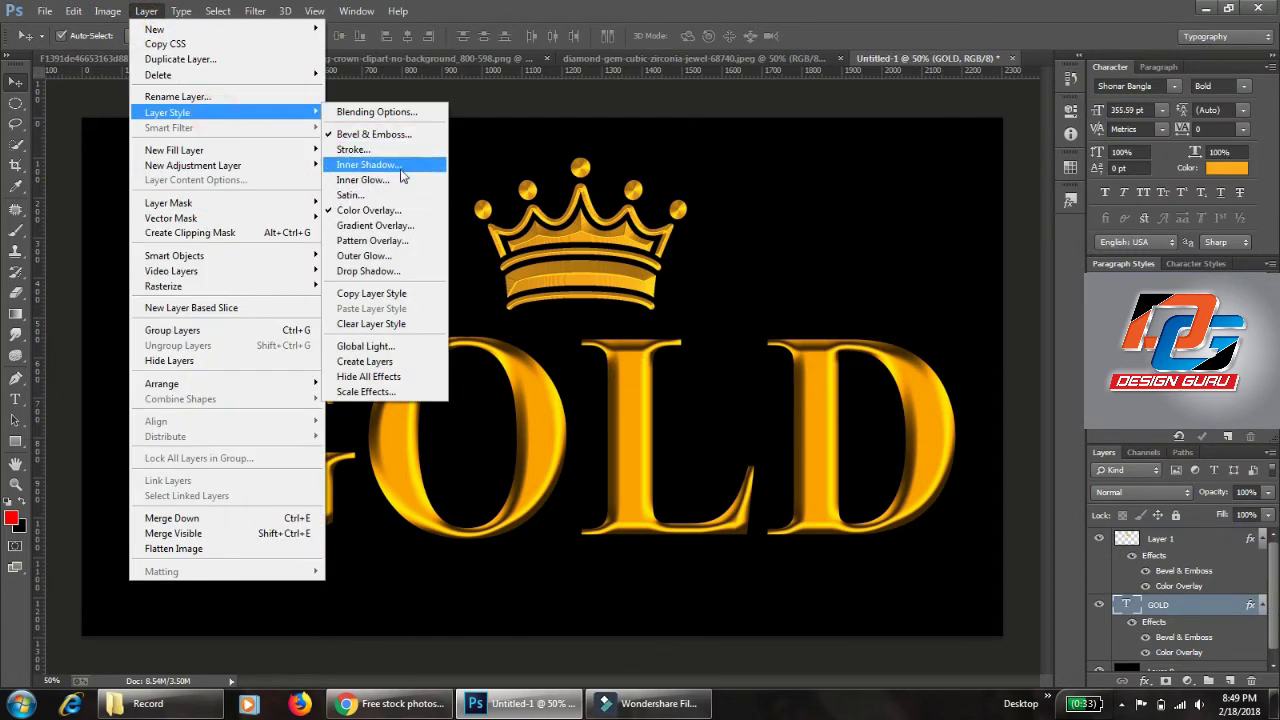
click(403, 134)
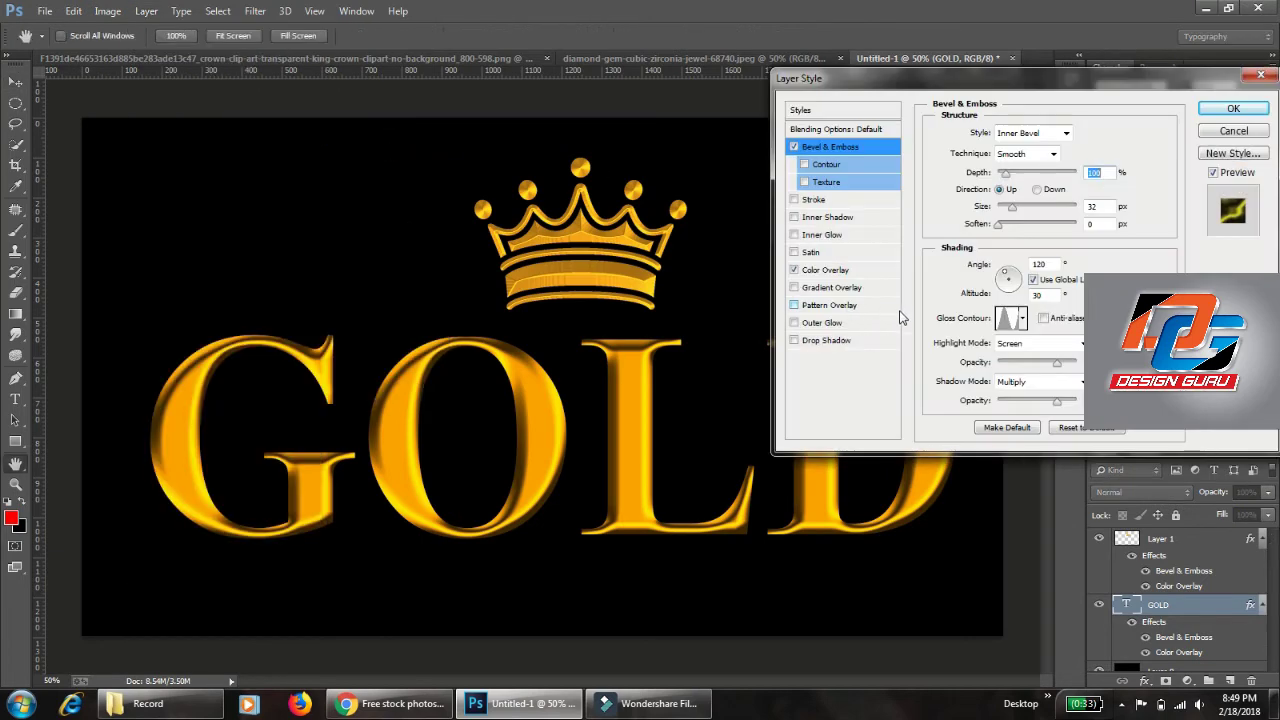
click(1095, 381)
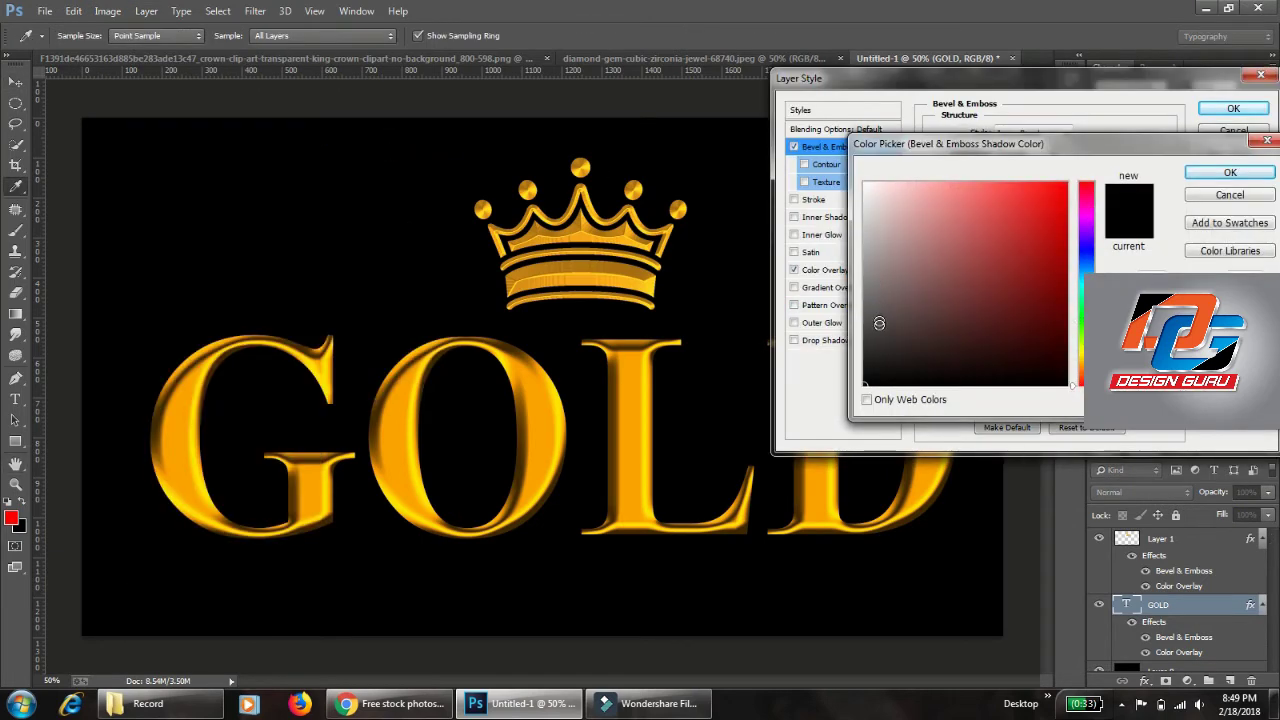
click(868, 327)
click(859, 329)
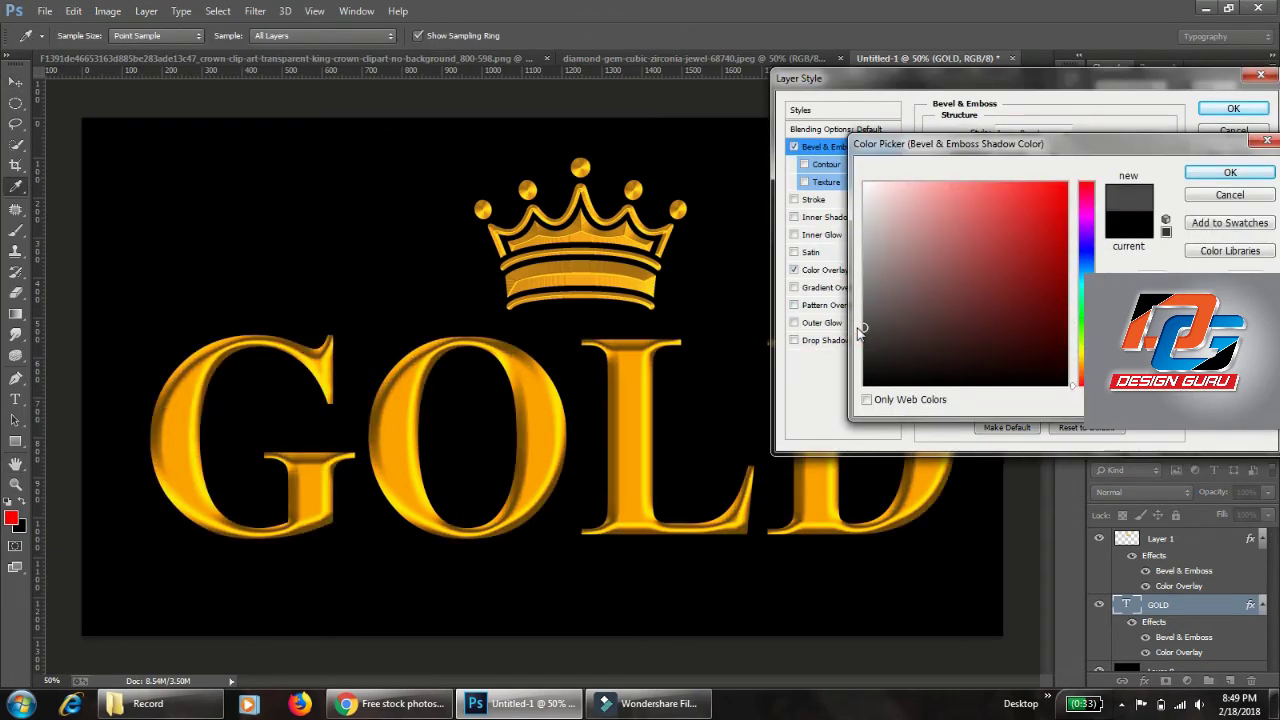
click(1229, 172)
click(1235, 110)
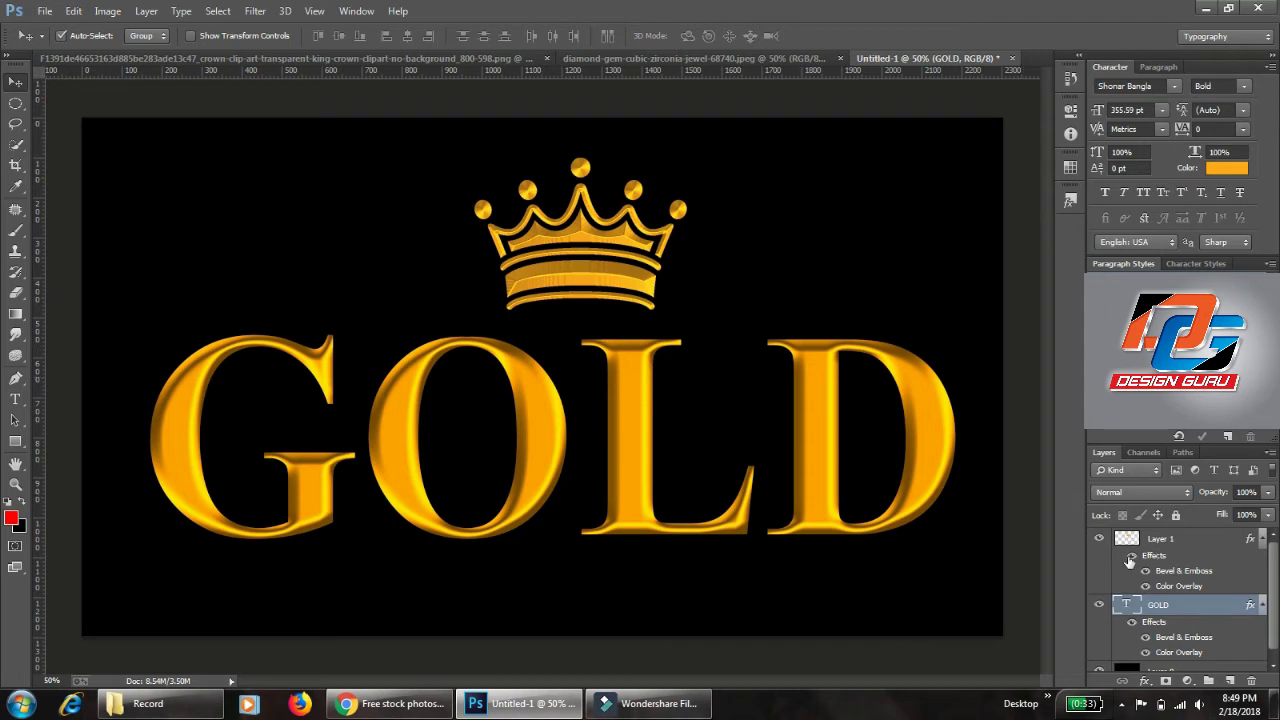
Step: Duplicate the GOLD layer, convert the copy to a smart object, and rasterize its layer style
drag(1187, 610, 1229, 681)
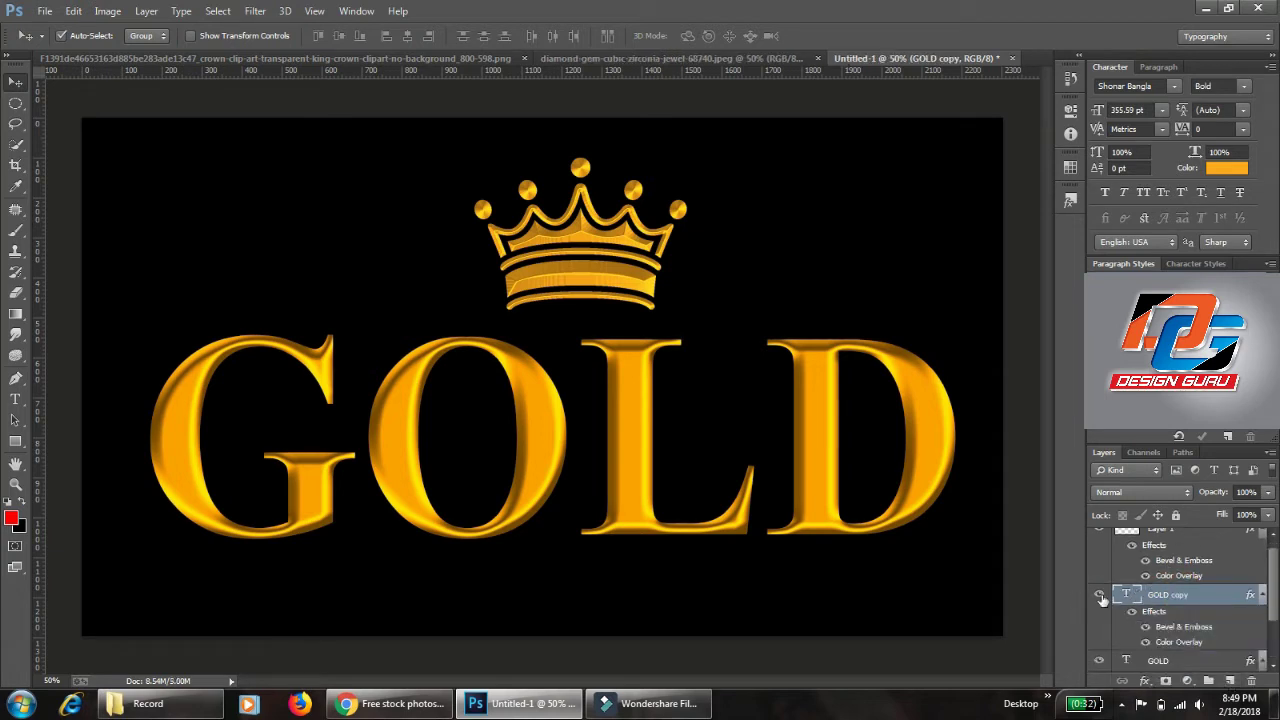
right_click(1163, 601)
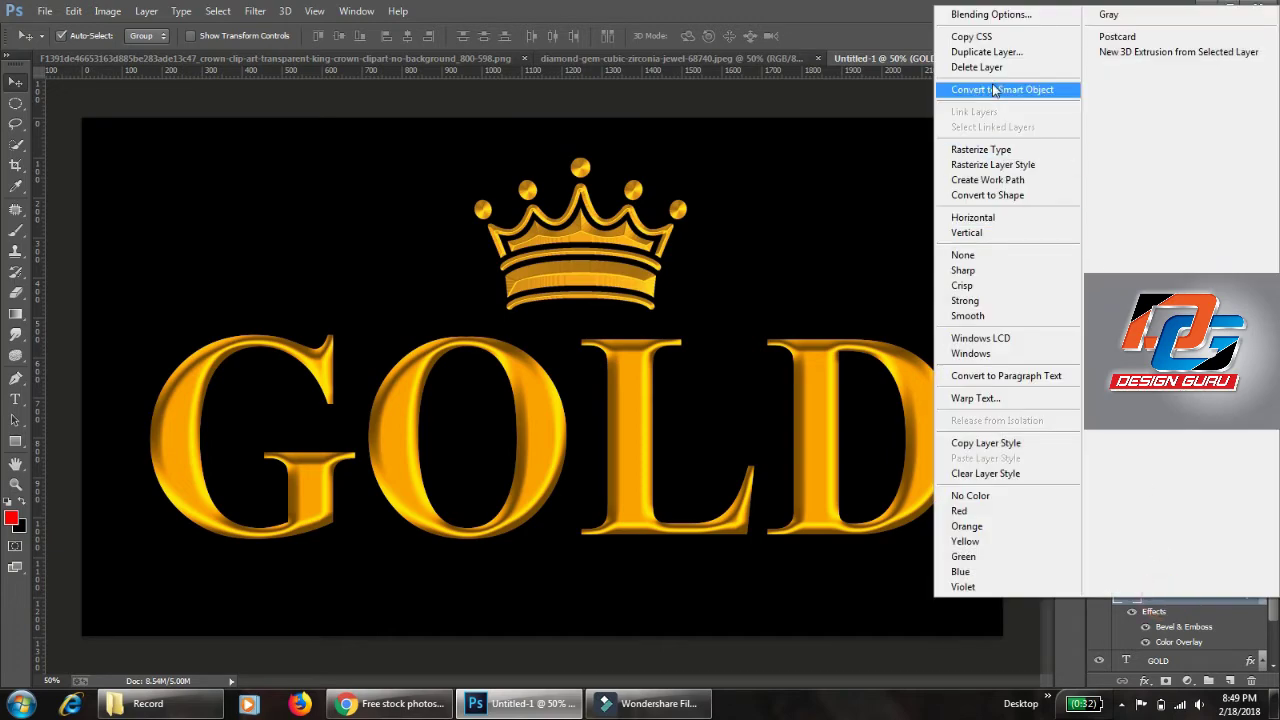
click(986, 151)
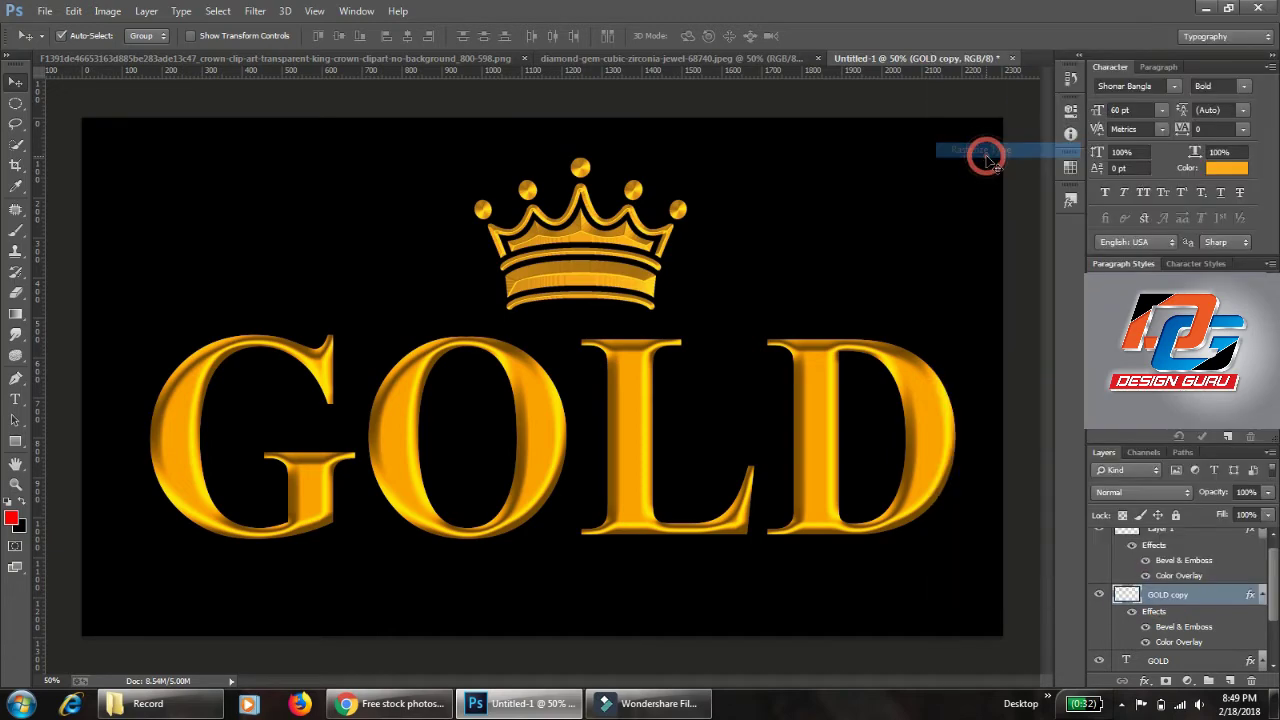
right_click(1169, 595)
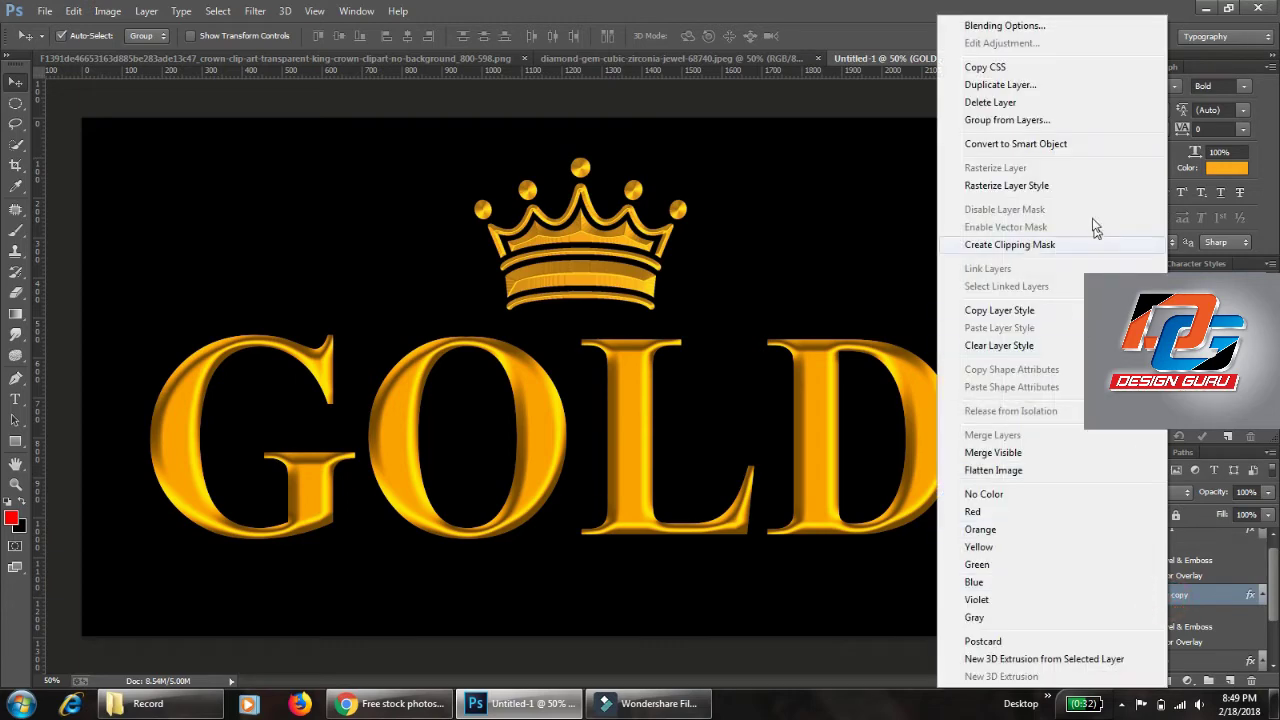
click(963, 191)
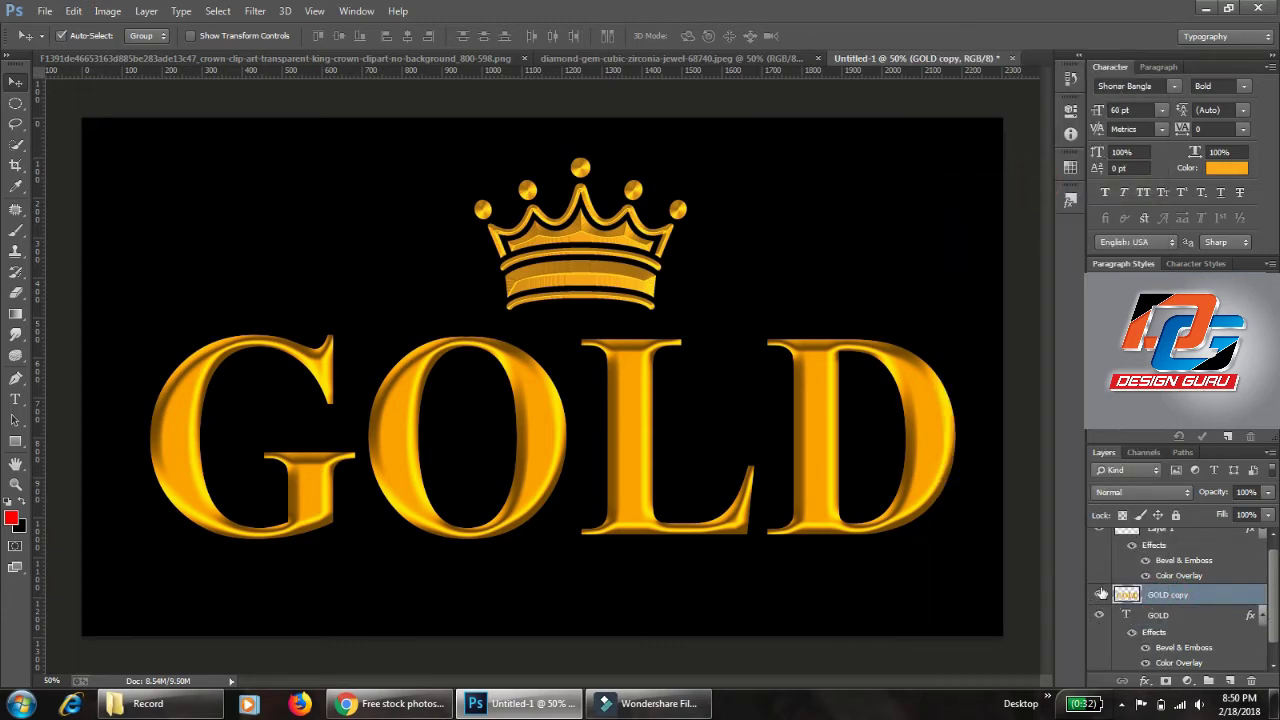
Step: Flip the GOLD copy vertically about its bottom edge so it mirrors beneath the word
key(ctrl+t)
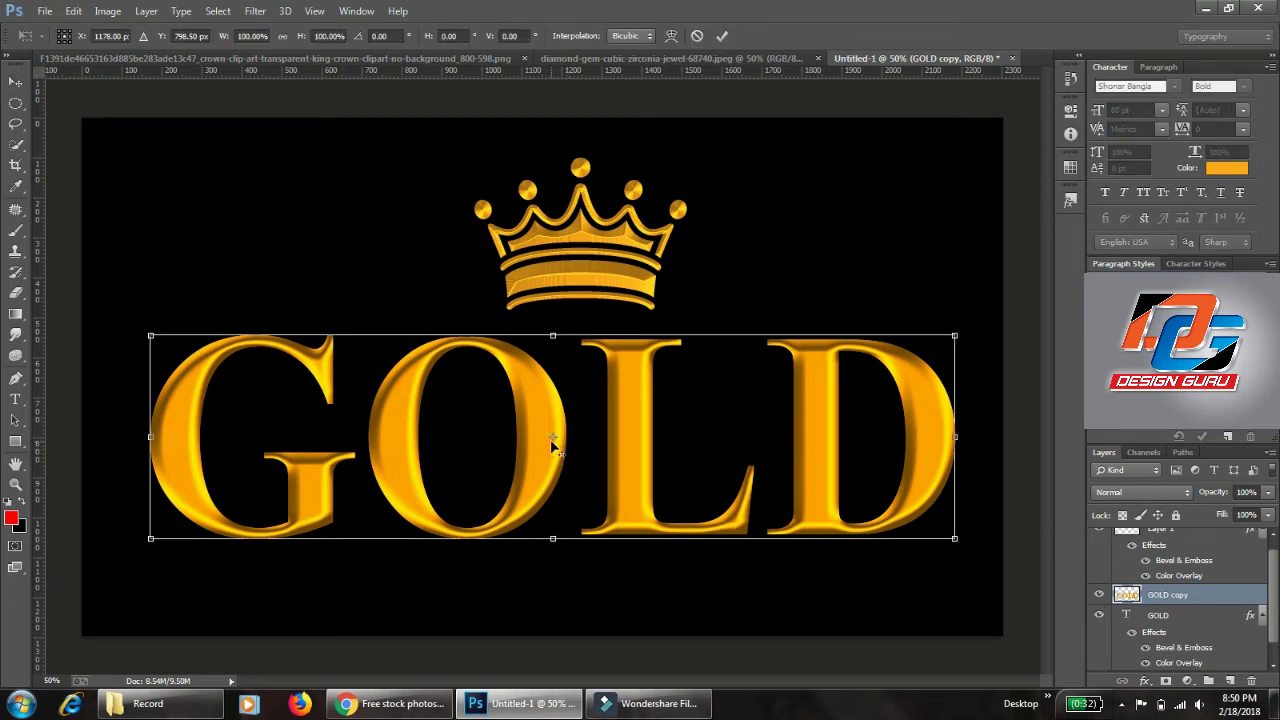
drag(552, 443, 552, 538)
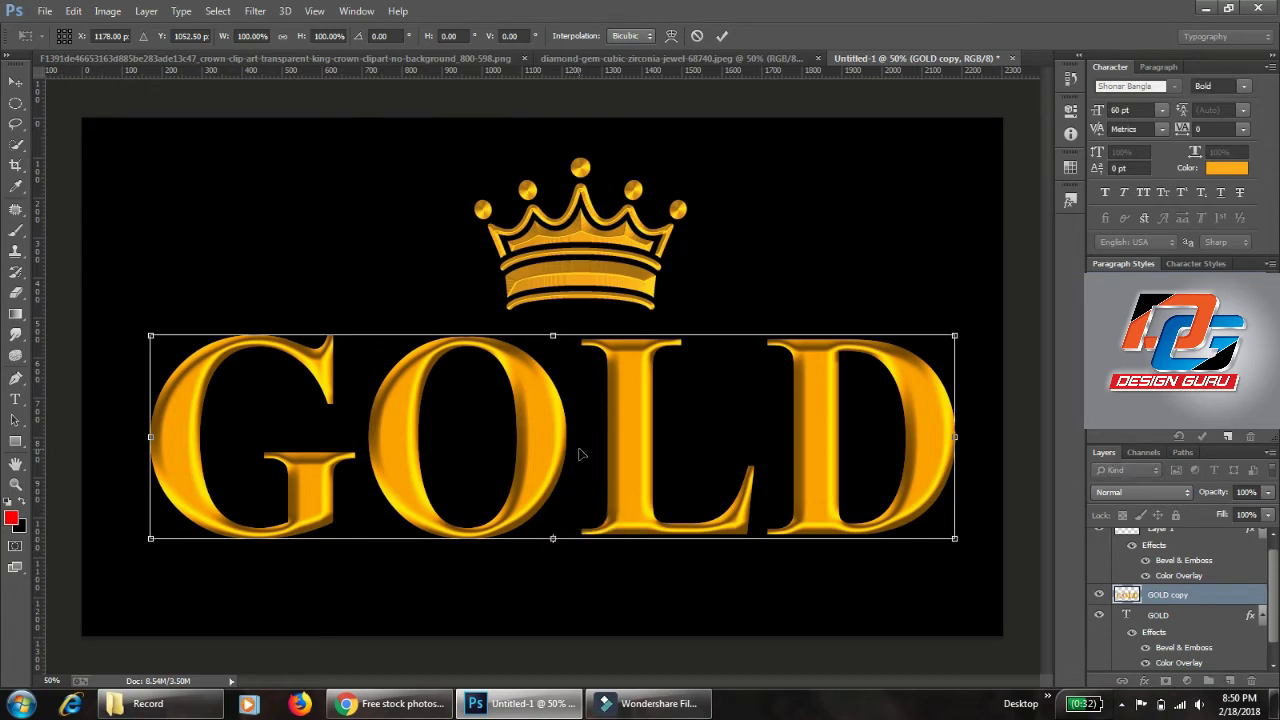
right_click(546, 435)
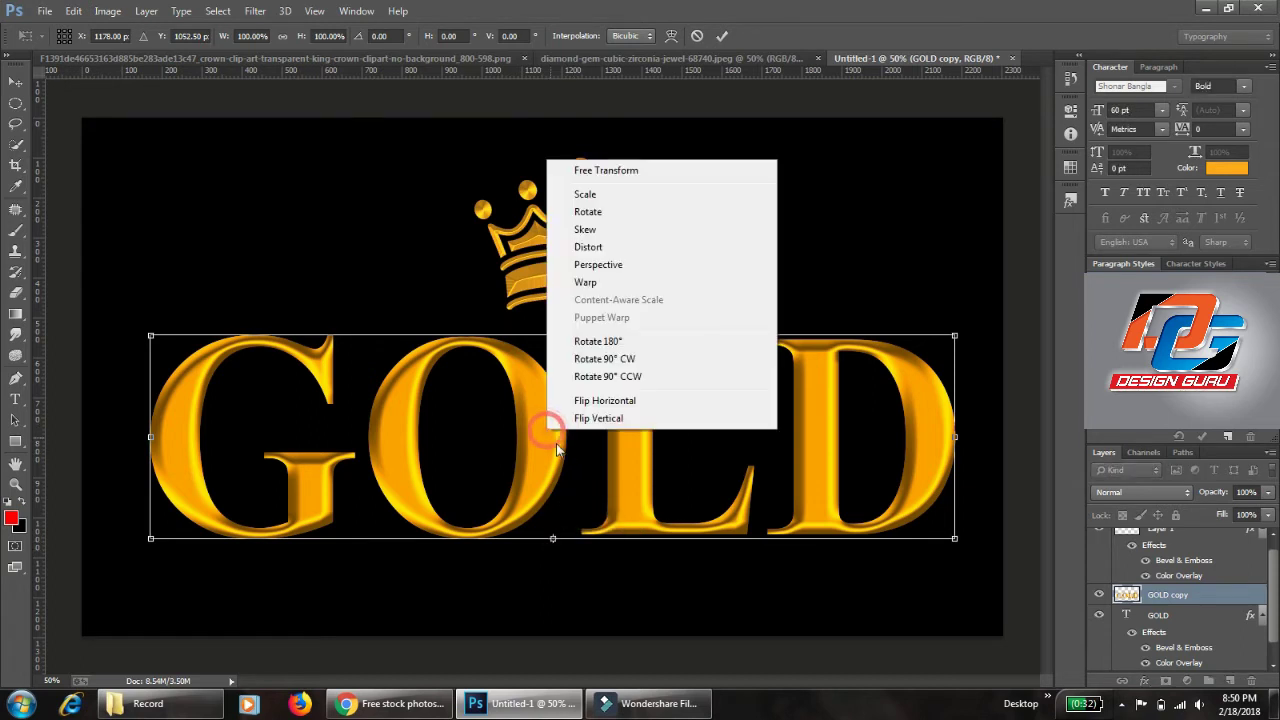
click(627, 416)
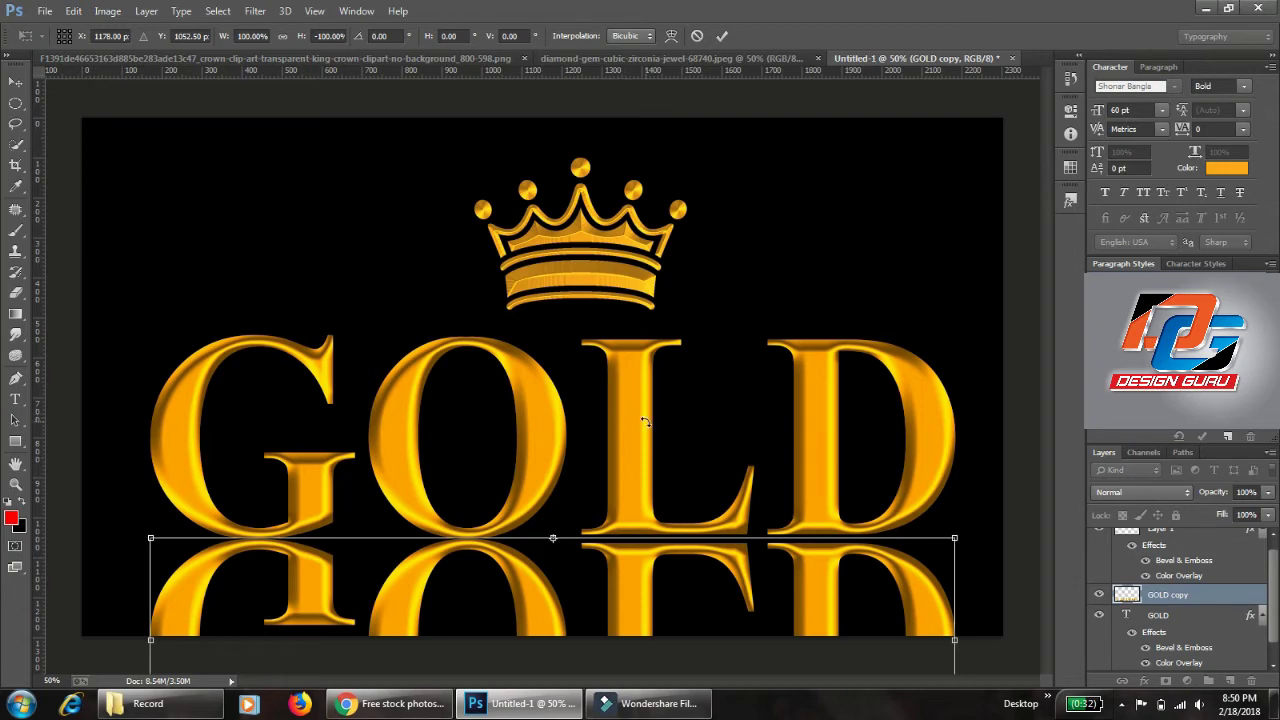
key(Return)
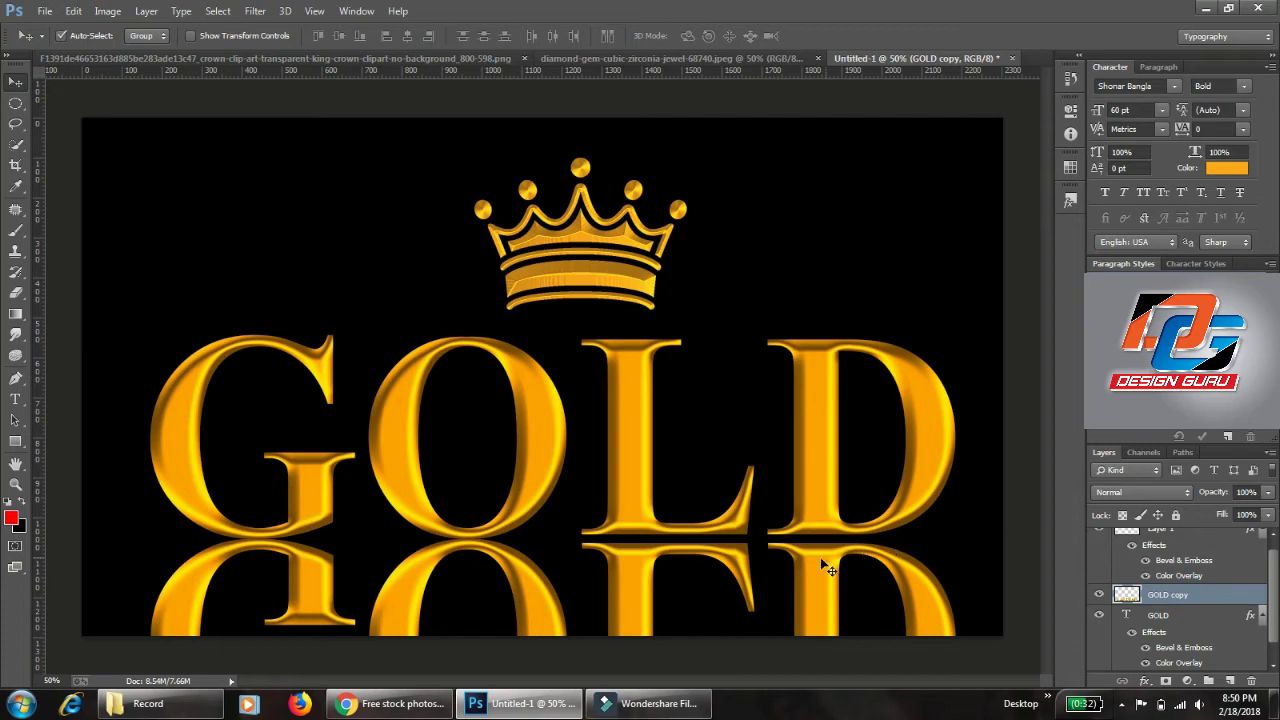
key(alt+l)
key(y)
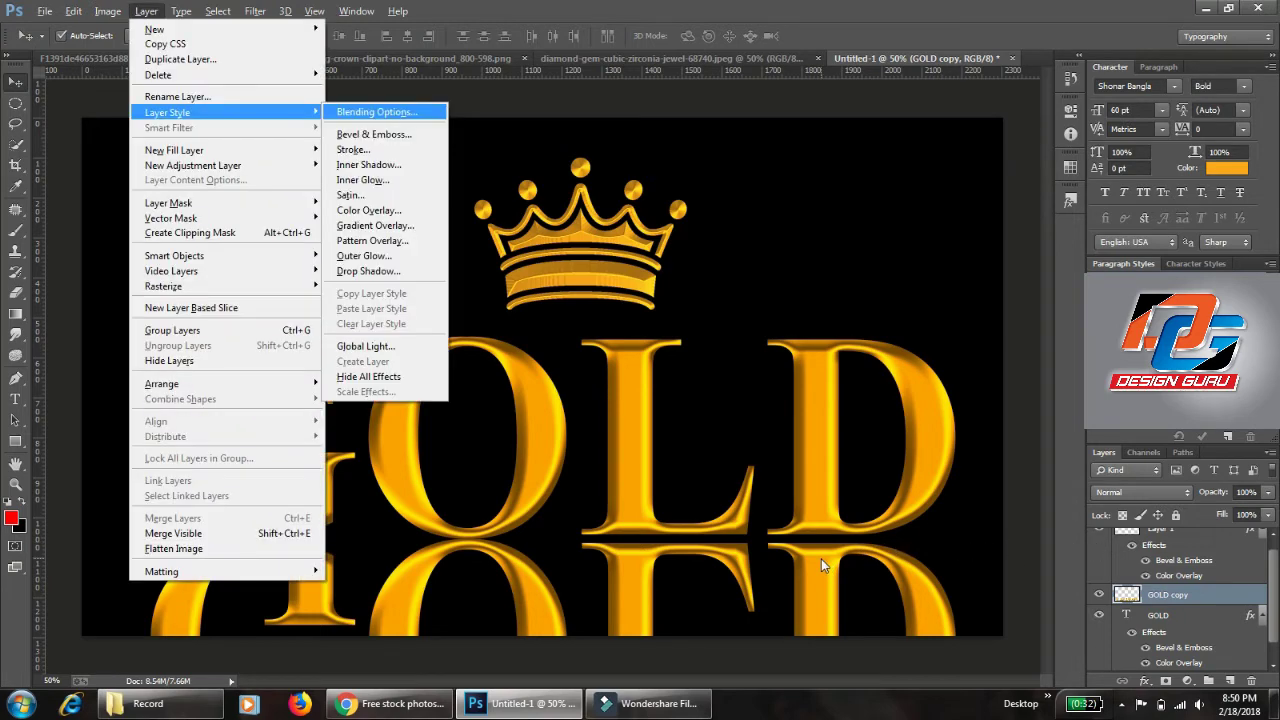
Step: Set the reflection layer's opacity to 49% in Blending Options
click(385, 112)
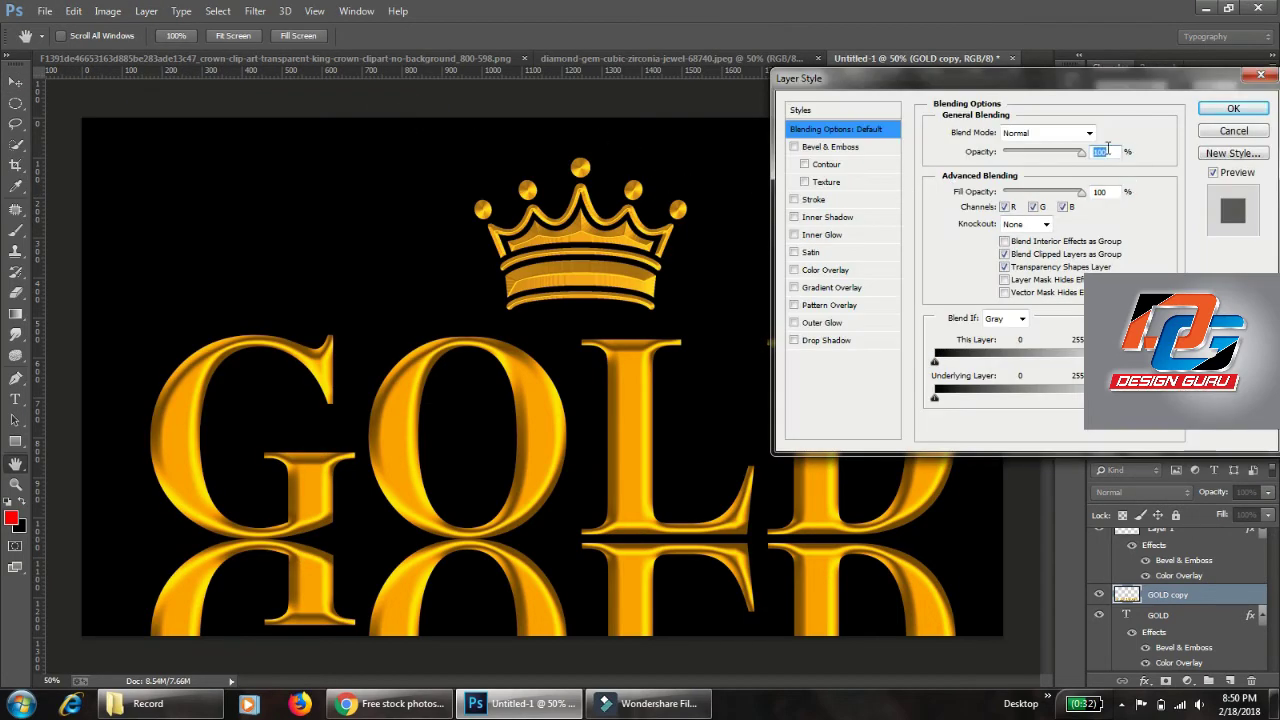
mouse_move(1078, 153)
mouse_down()
mouse_move(1022, 157)
mouse_move(1043, 158)
mouse_up()
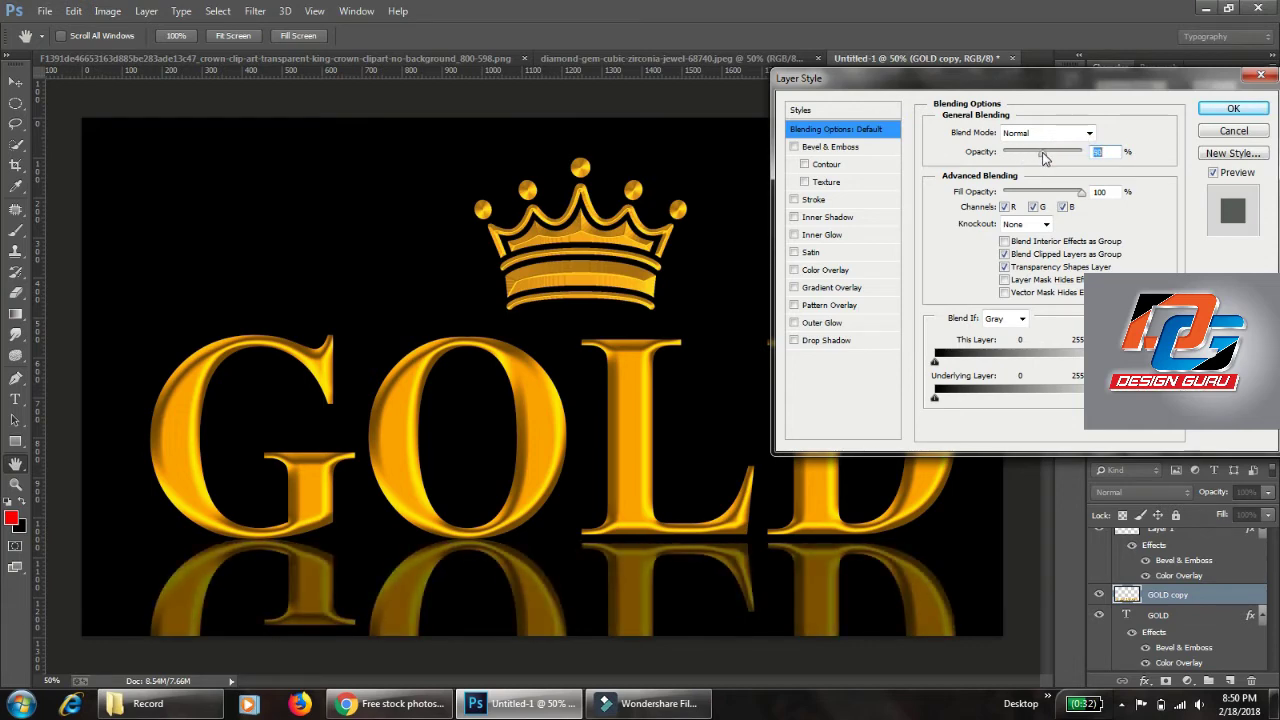
click(1233, 108)
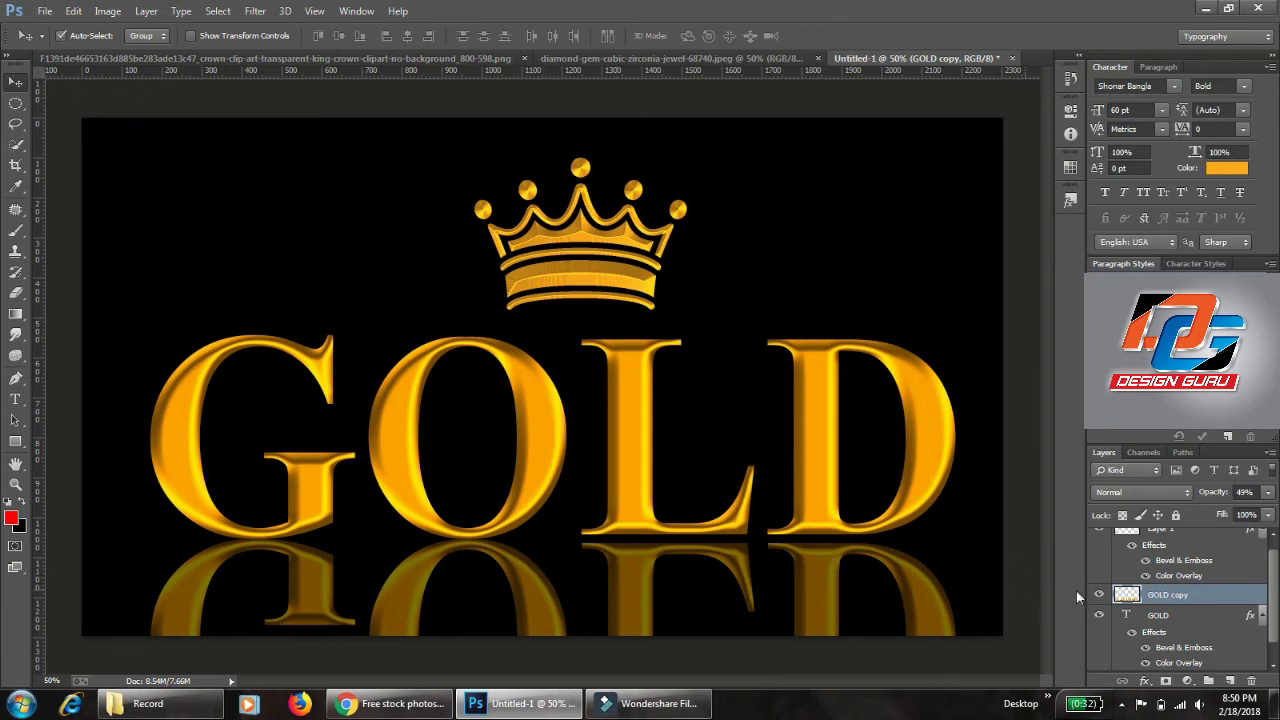
Step: Mask the reflection with a downward Foreground to Background gradient, then lower its opacity to 26%
click(1167, 681)
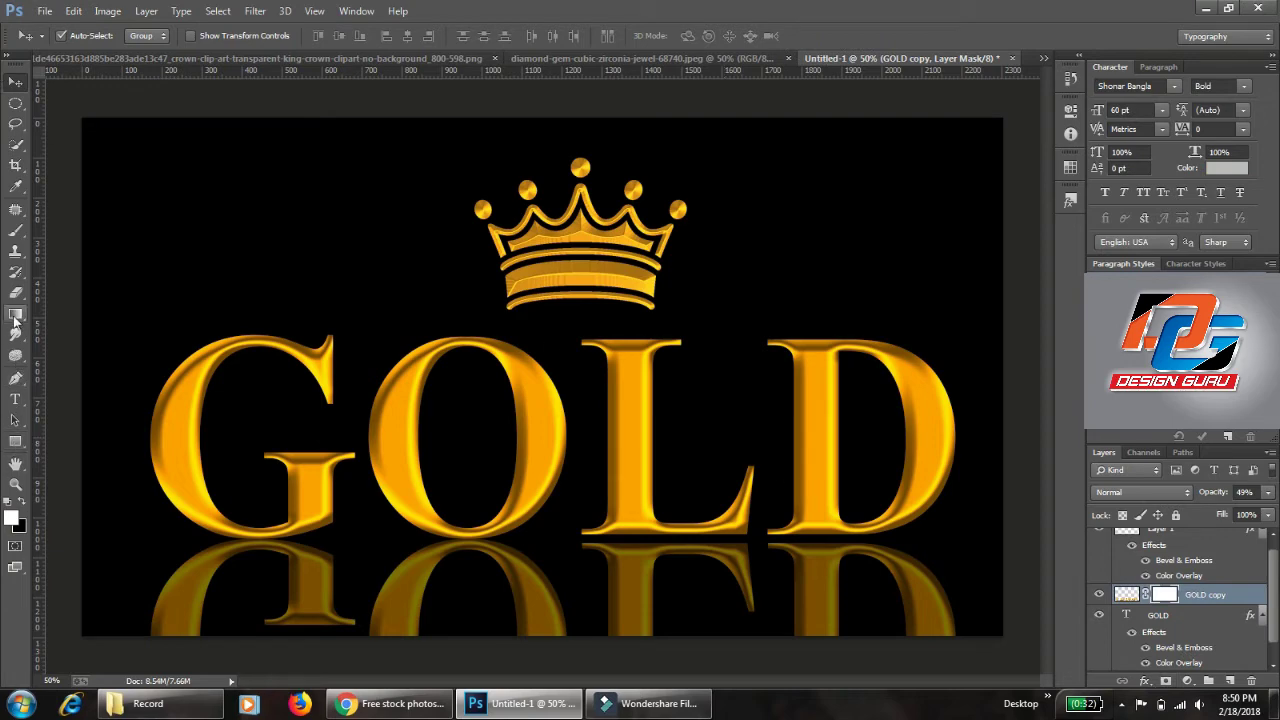
click(15, 314)
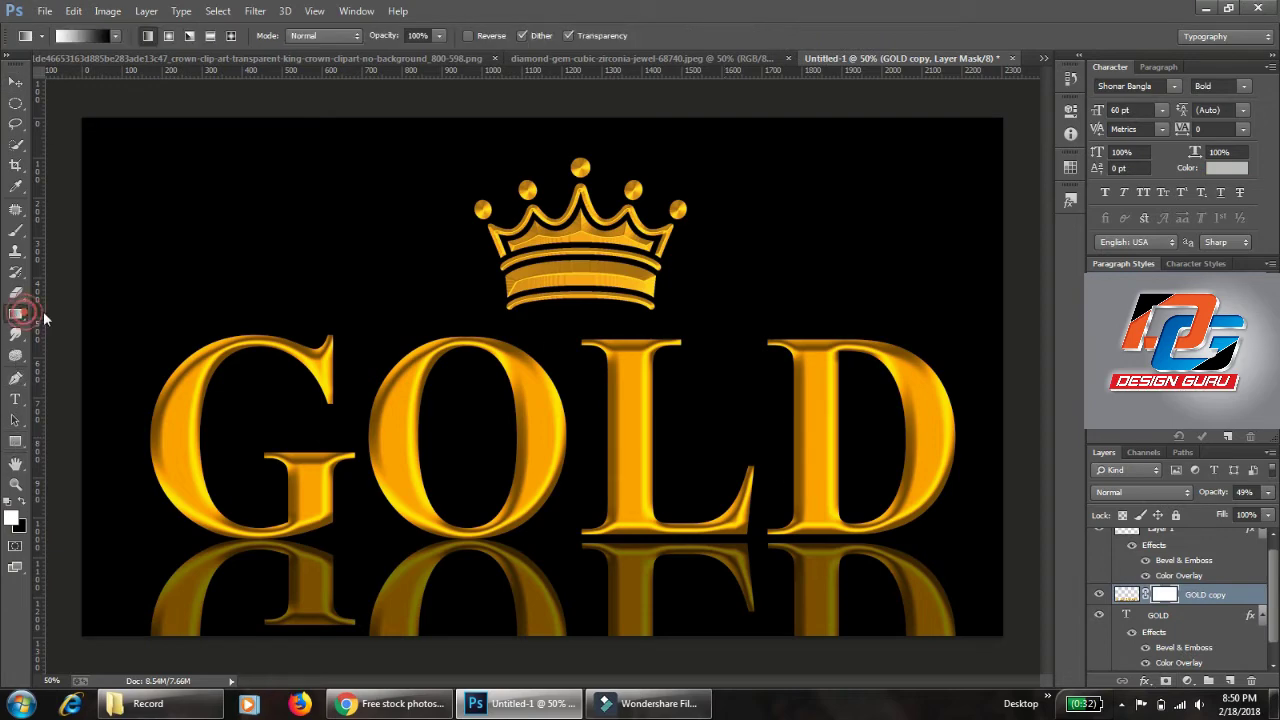
click(88, 35)
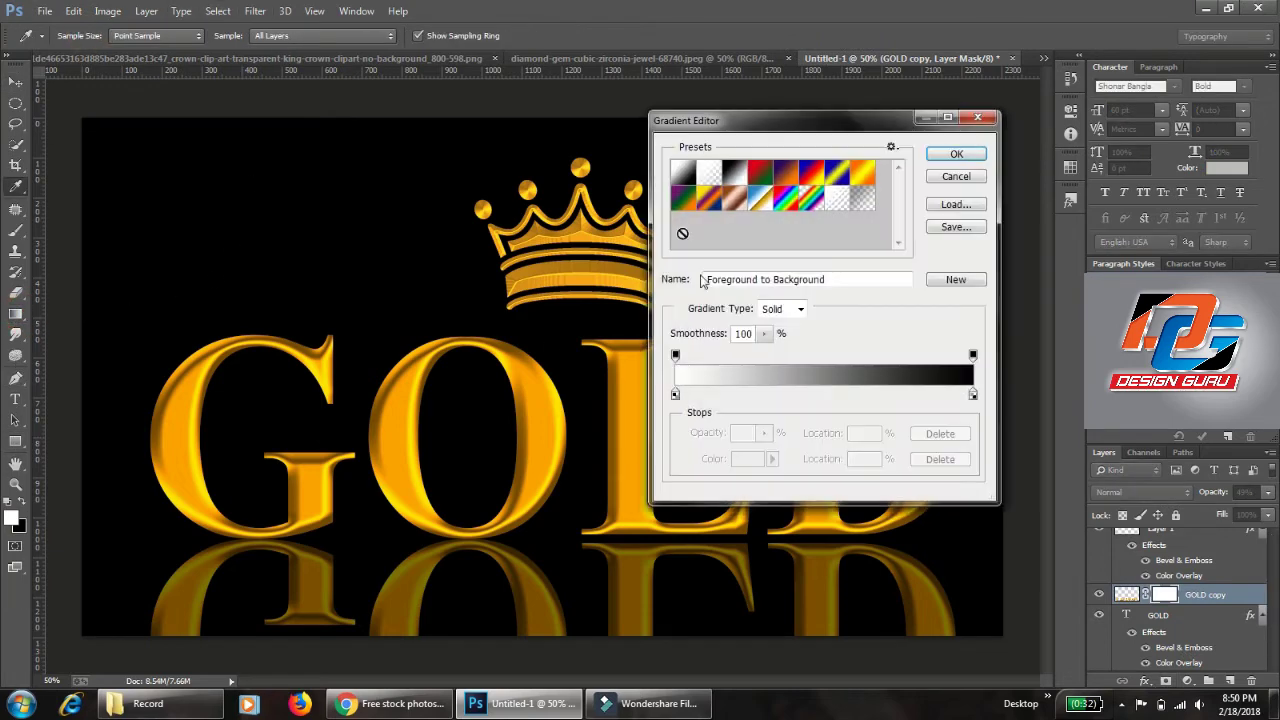
click(956, 153)
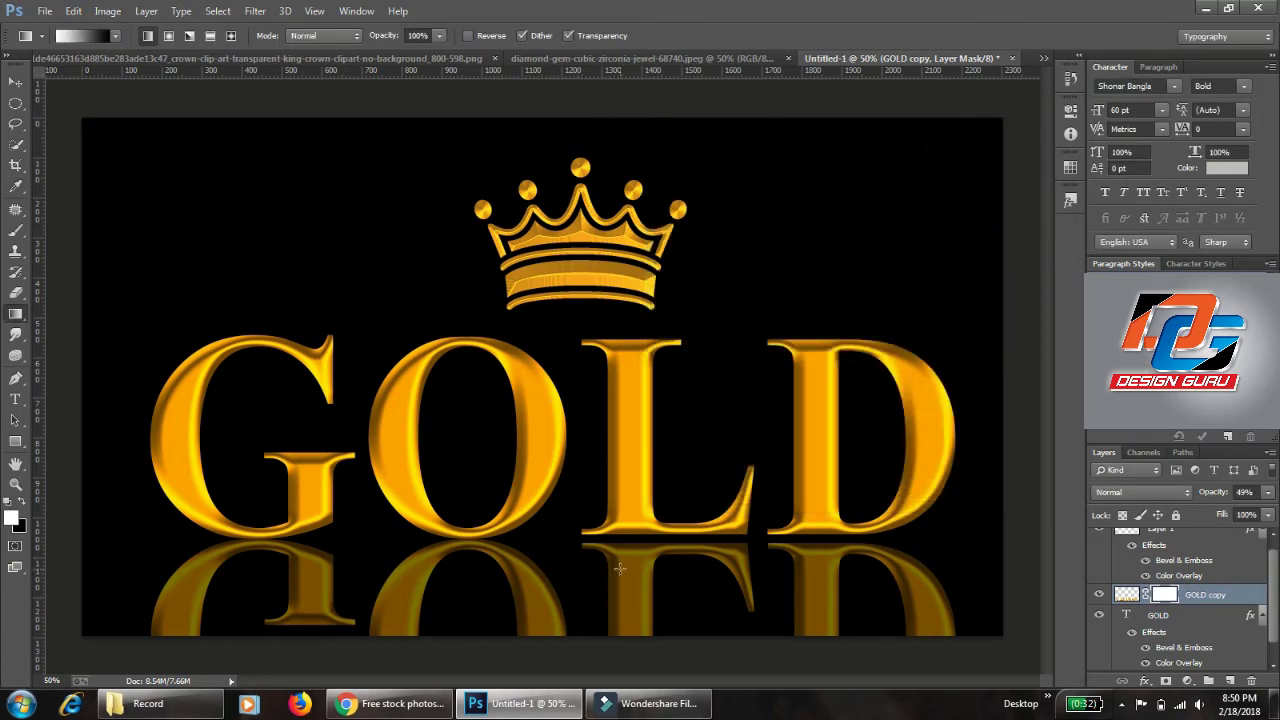
drag(620, 572, 622, 653)
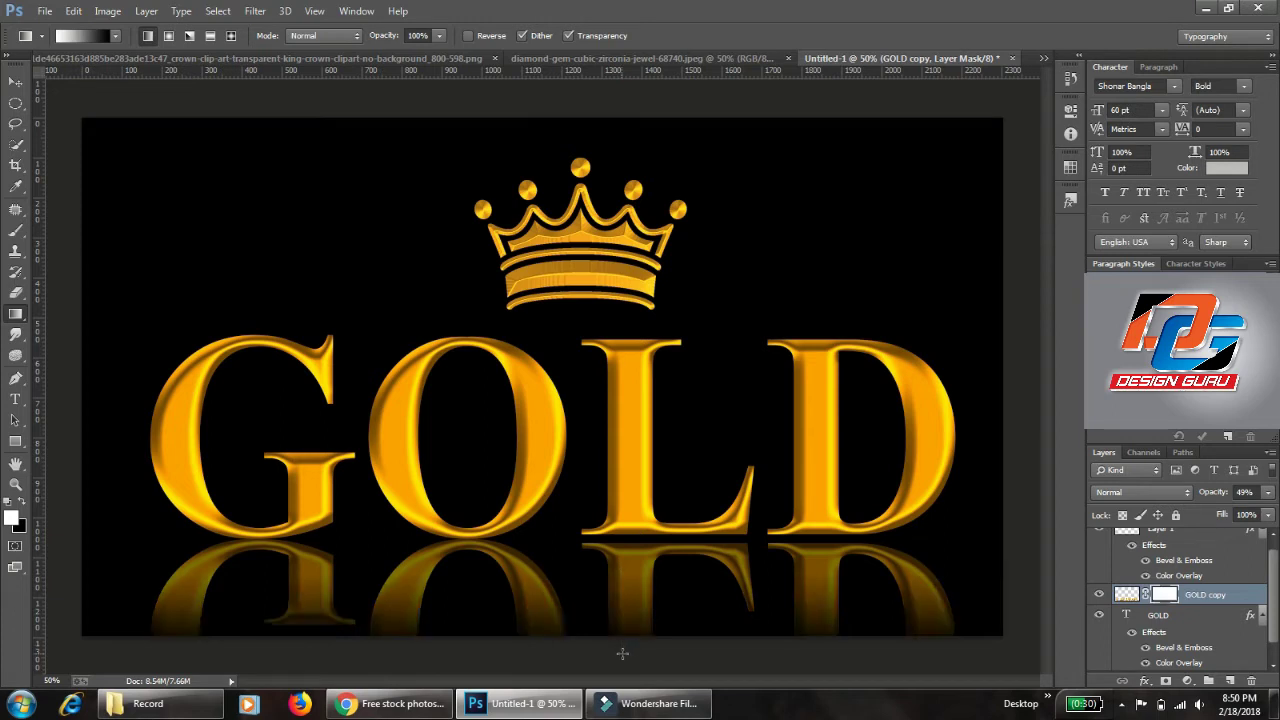
drag(619, 544, 617, 632)
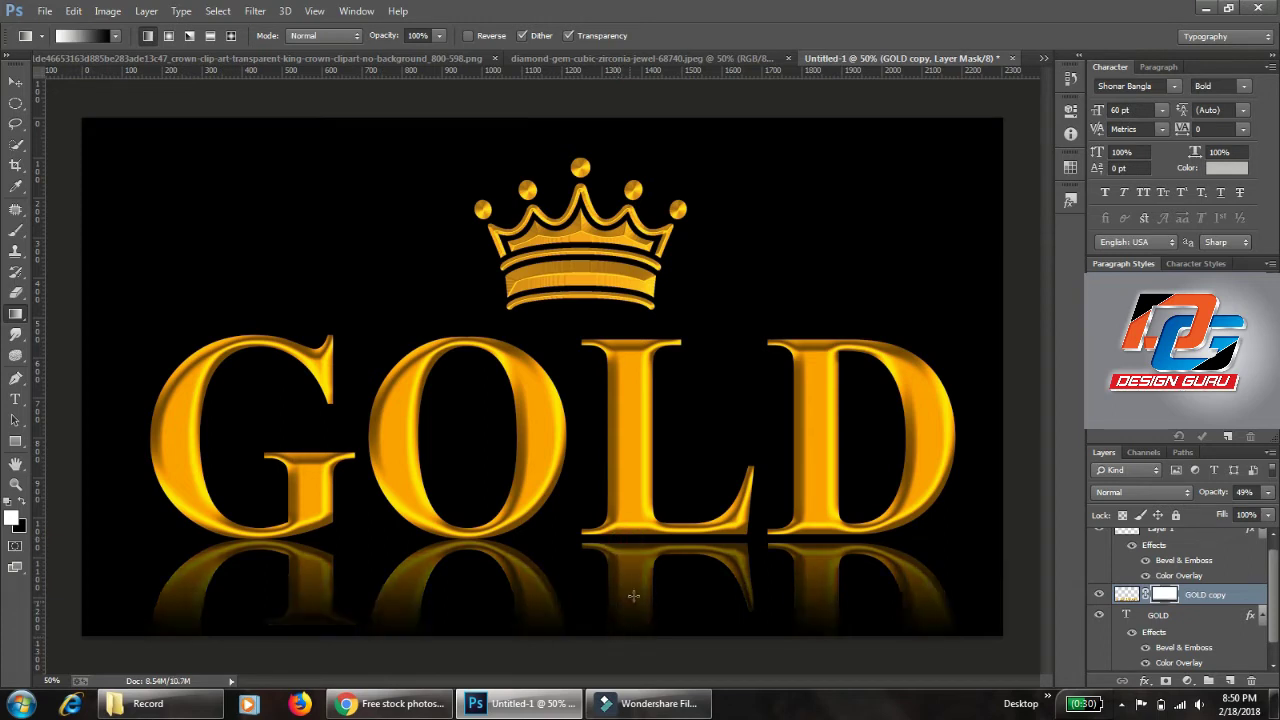
drag(624, 542, 631, 625)
click(1267, 493)
drag(1228, 513, 1196, 525)
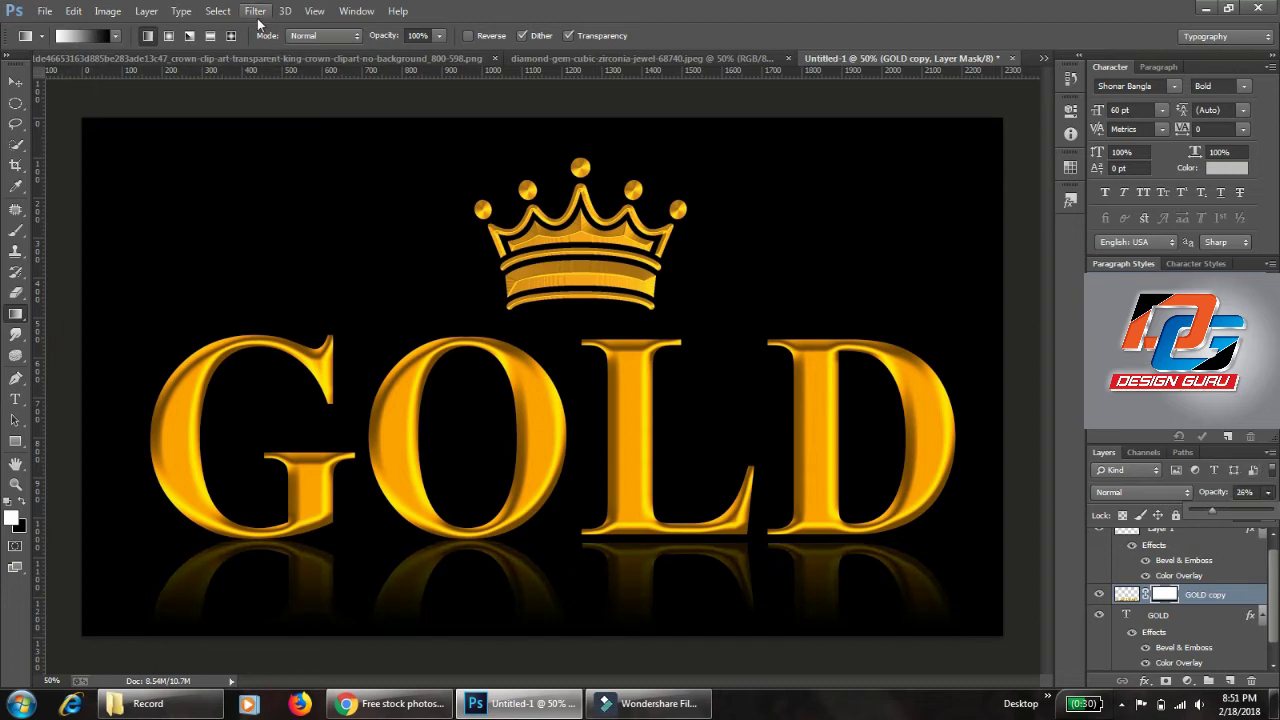
Step: Apply the reflection's layer mask, then add a Motion Blur at angle 0, distance 101 pixels
right_click(1165, 596)
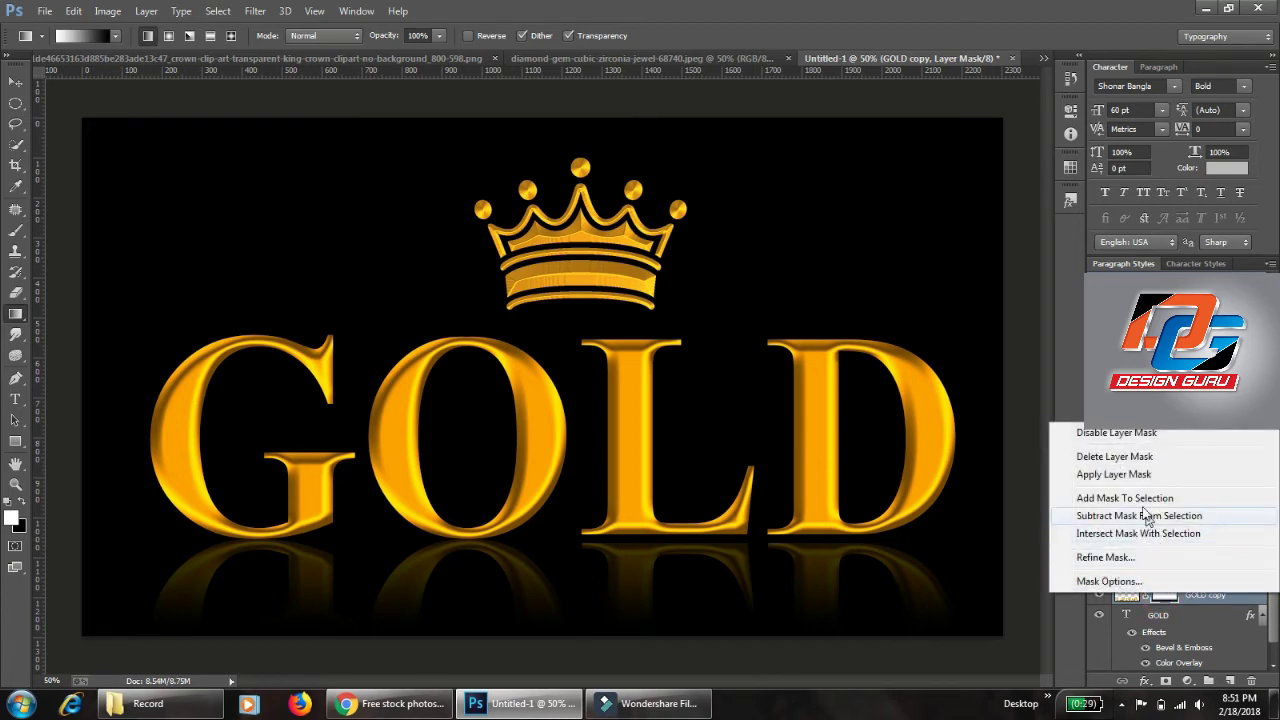
click(1130, 474)
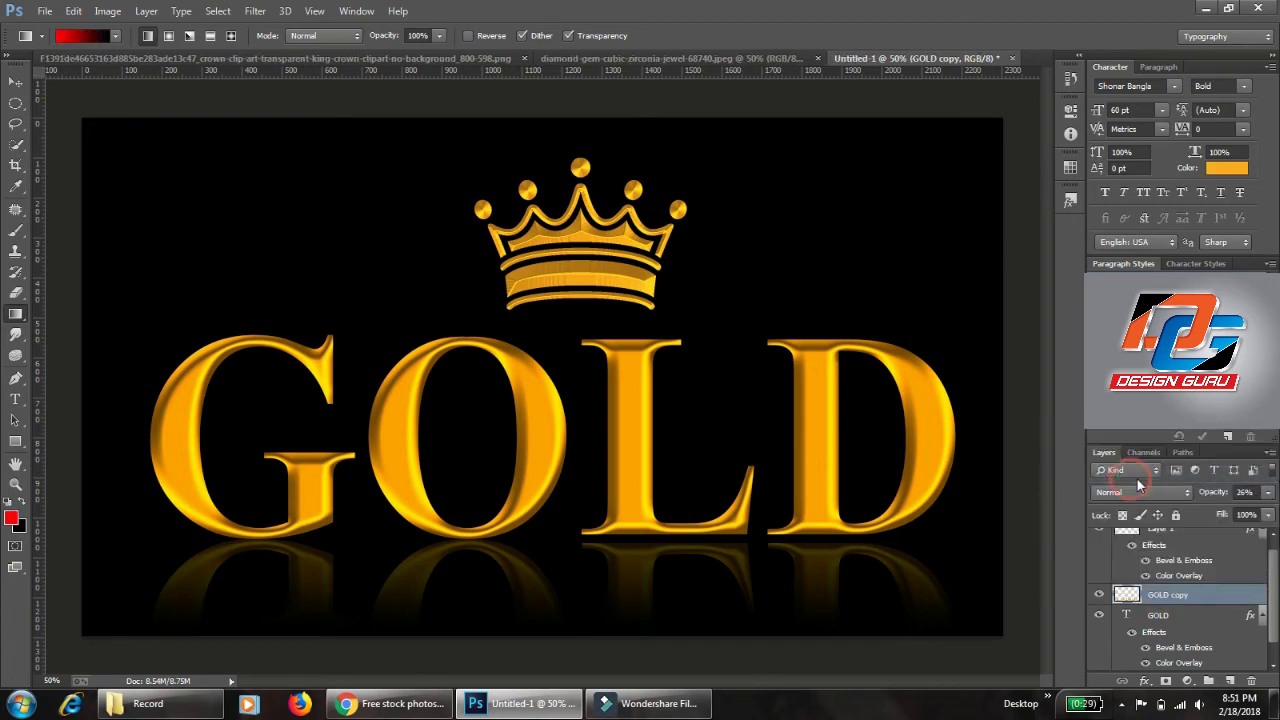
click(255, 11)
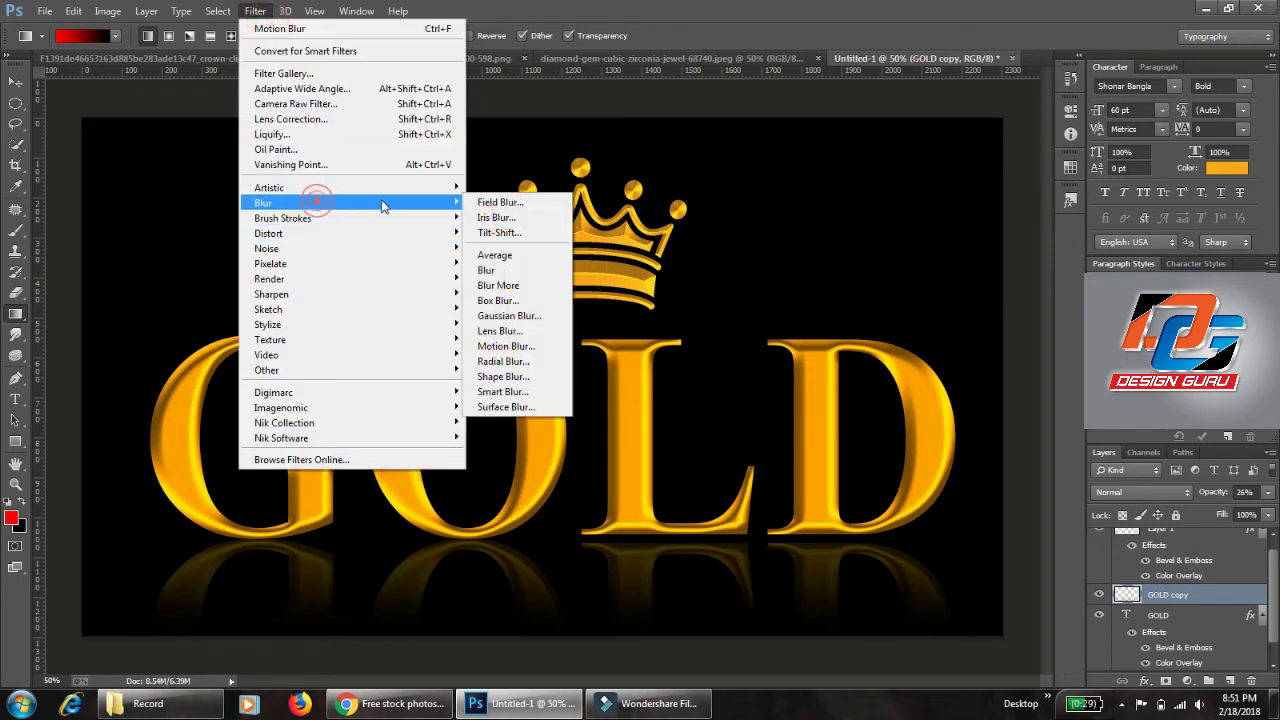
mouse_move(263, 203)
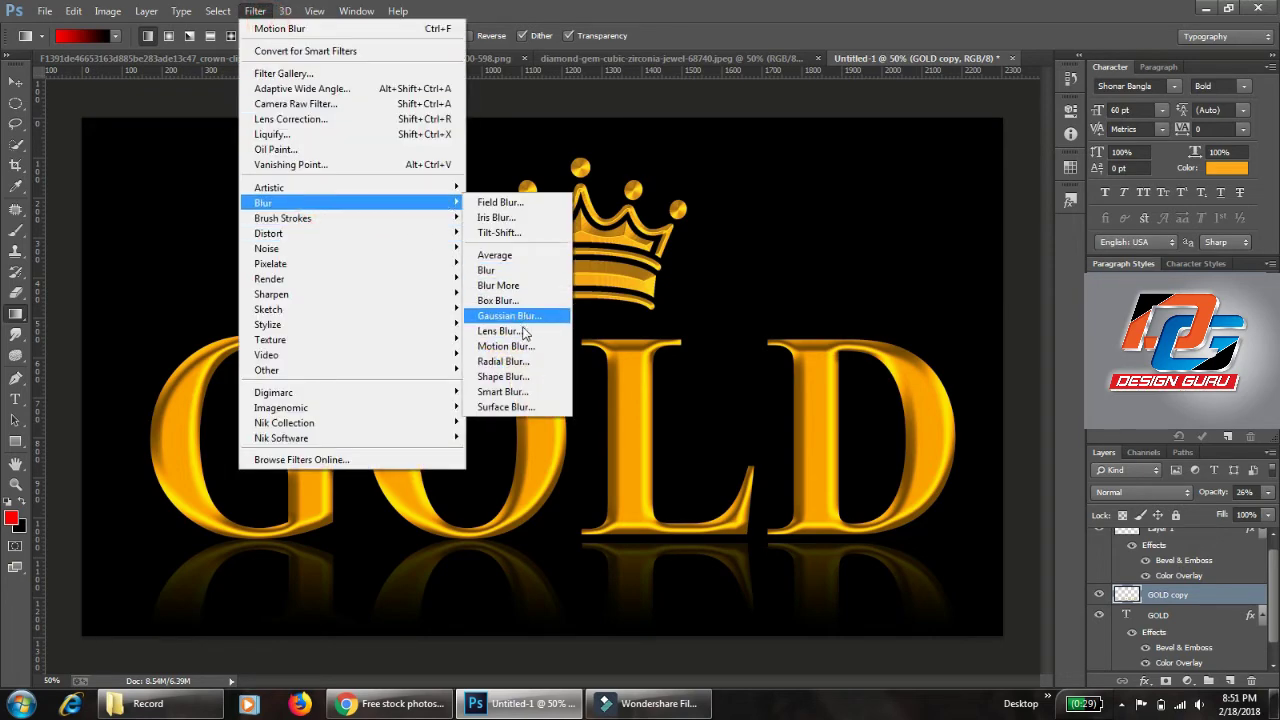
click(524, 346)
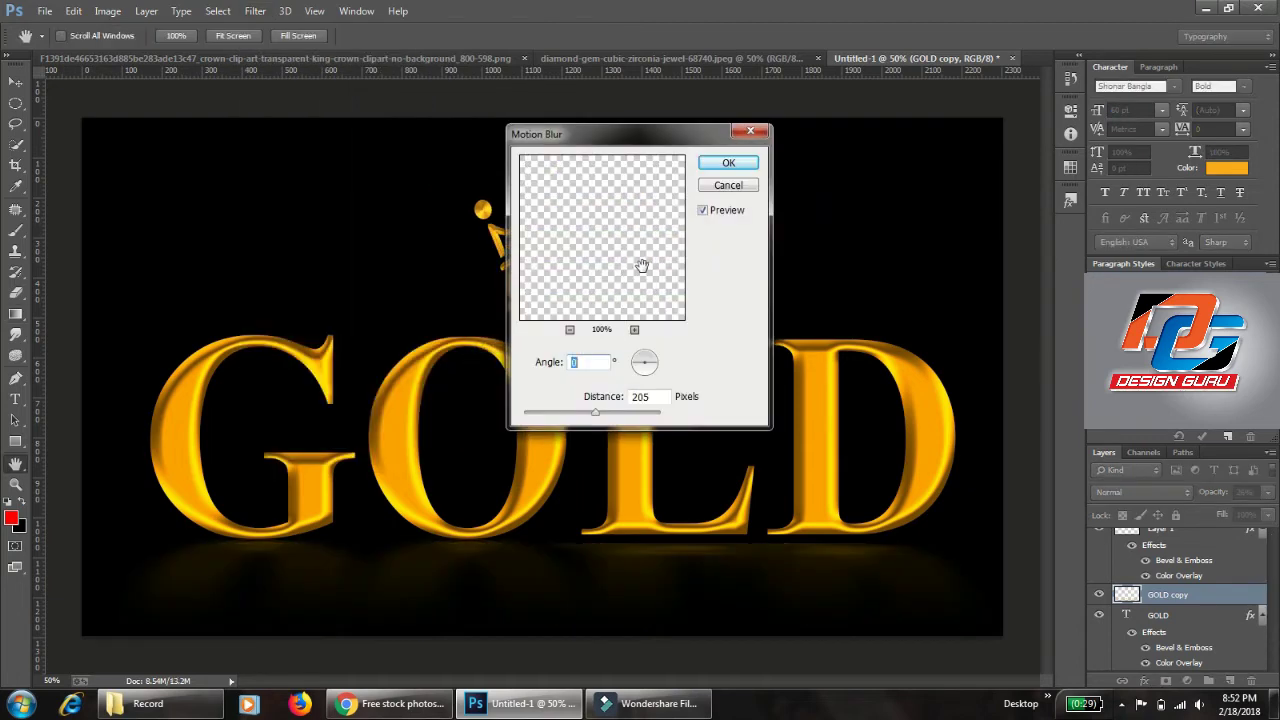
drag(595, 411, 573, 411)
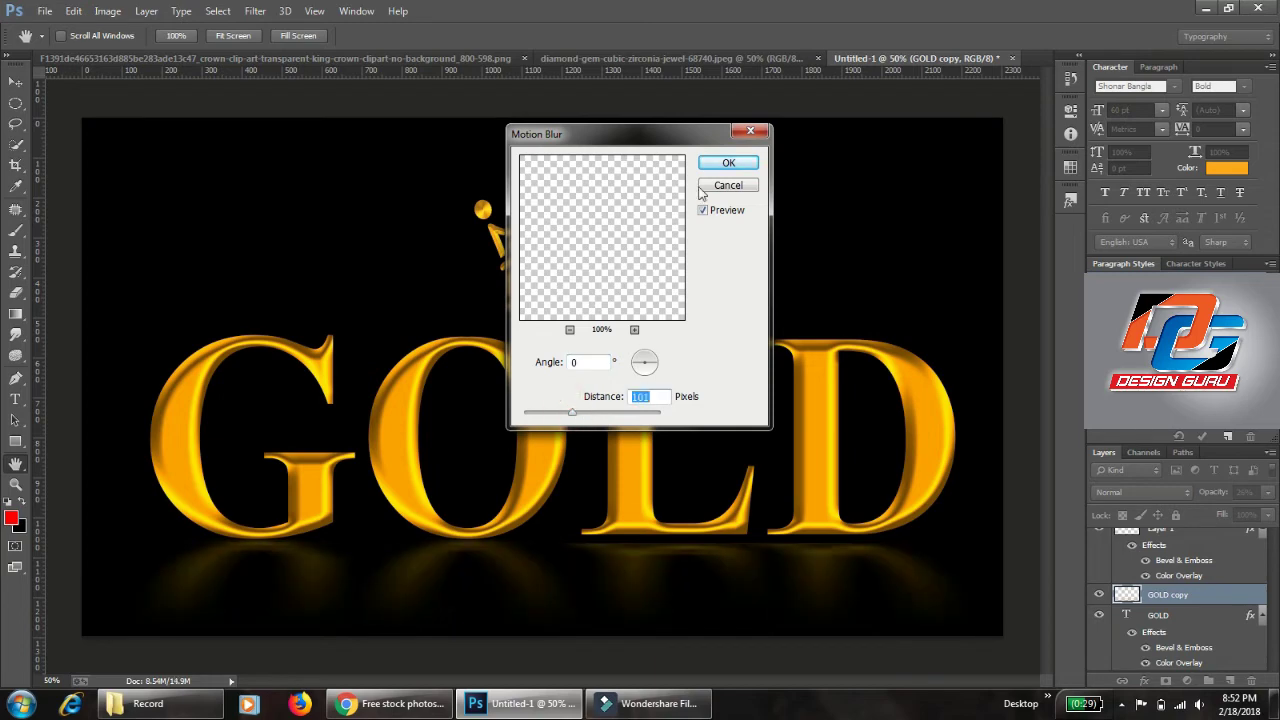
click(727, 164)
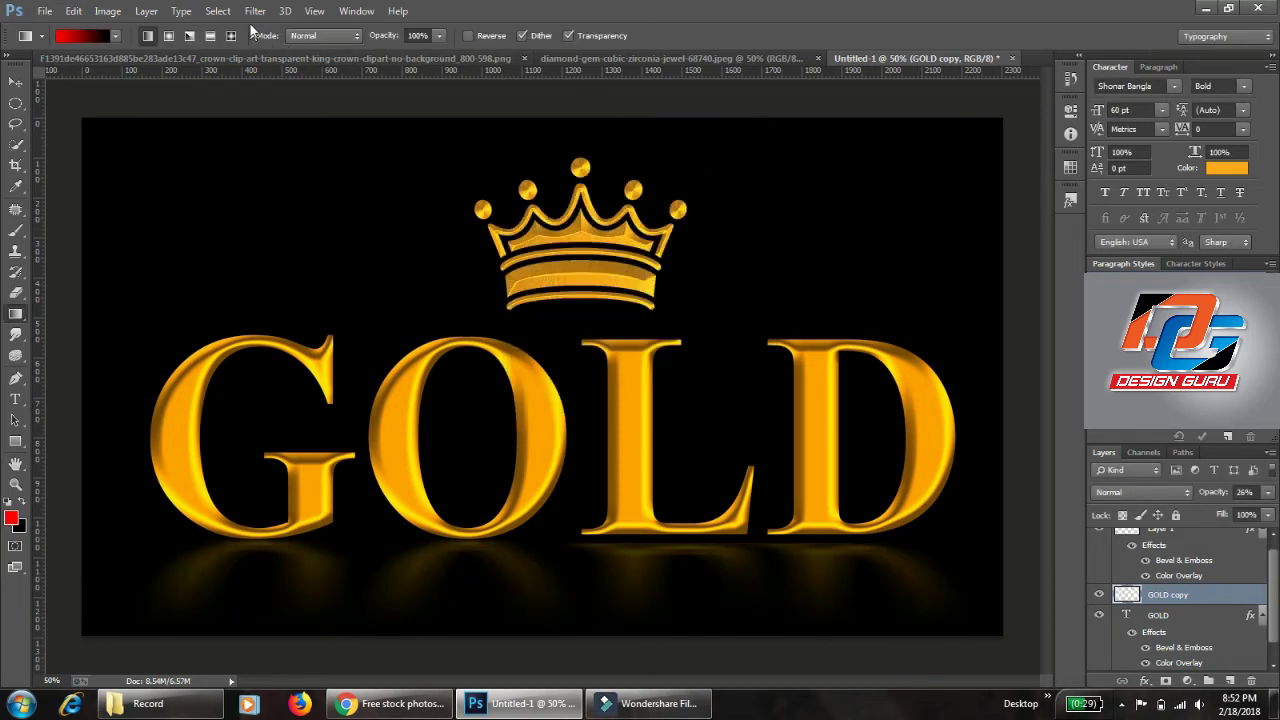
Step: Add about 80% Uniform noise to the reflection and drop its opacity to 20%
click(255, 11)
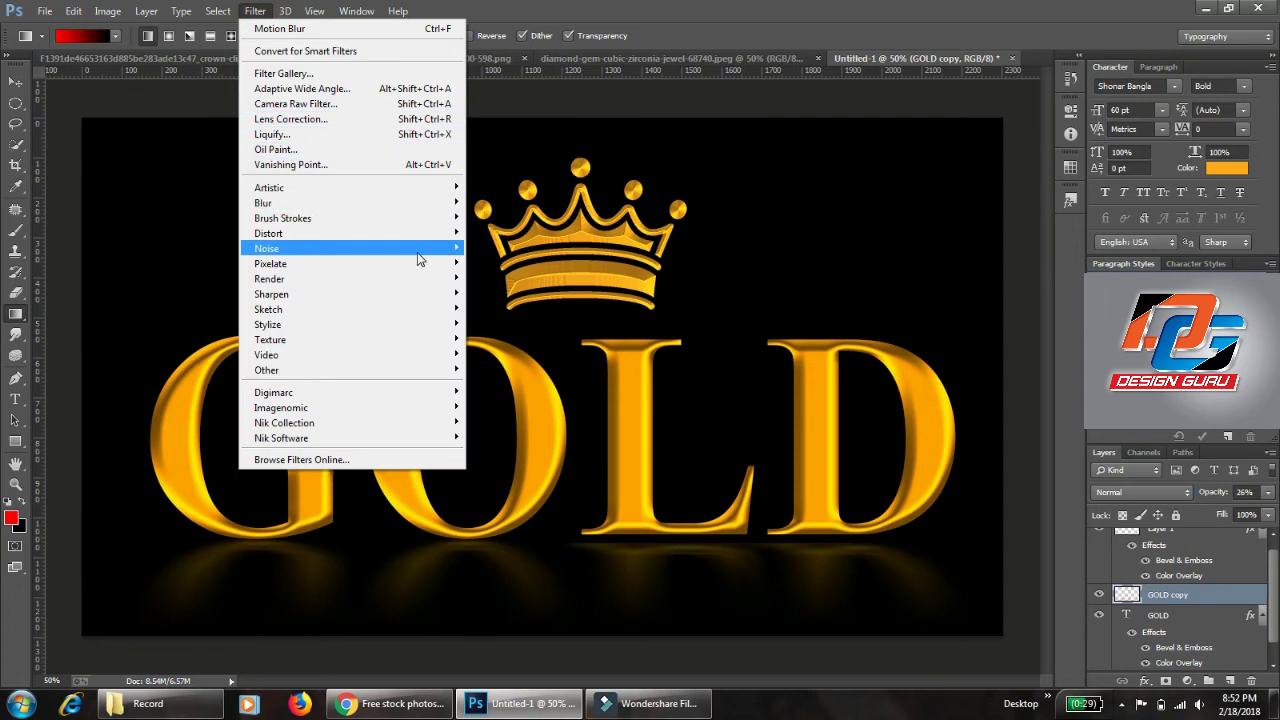
mouse_move(300, 248)
click(490, 251)
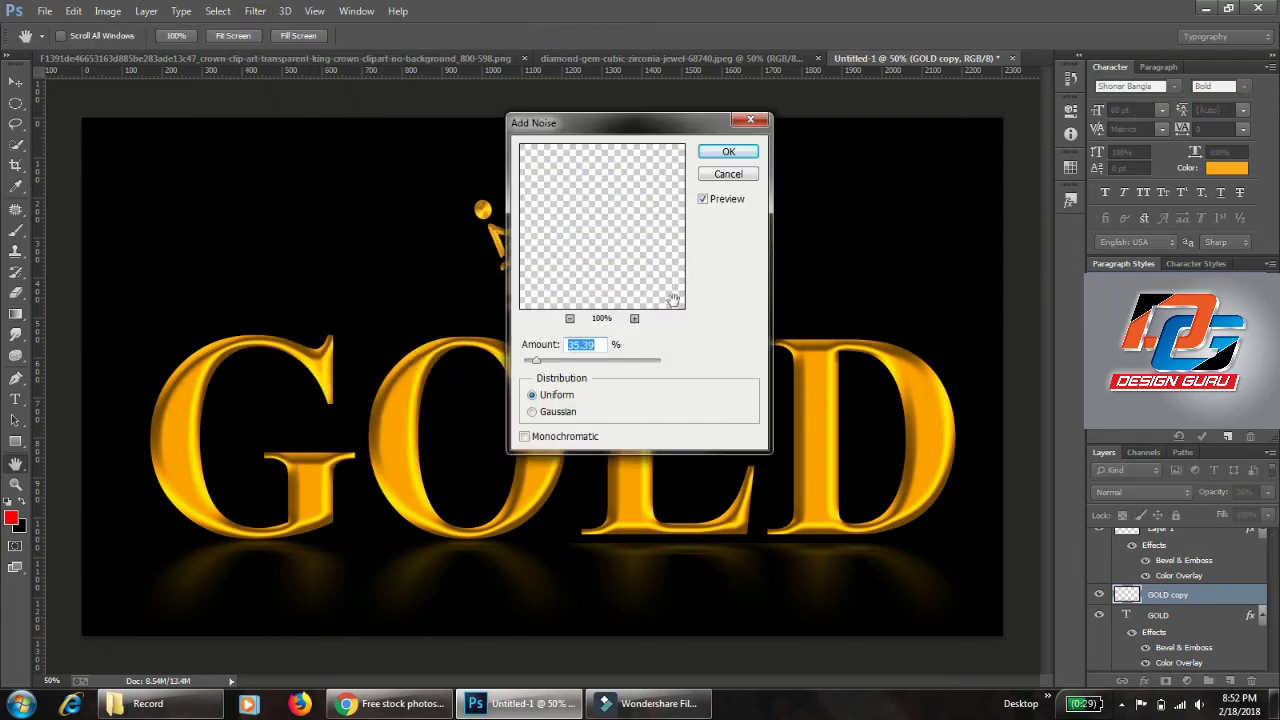
click(551, 361)
click(728, 151)
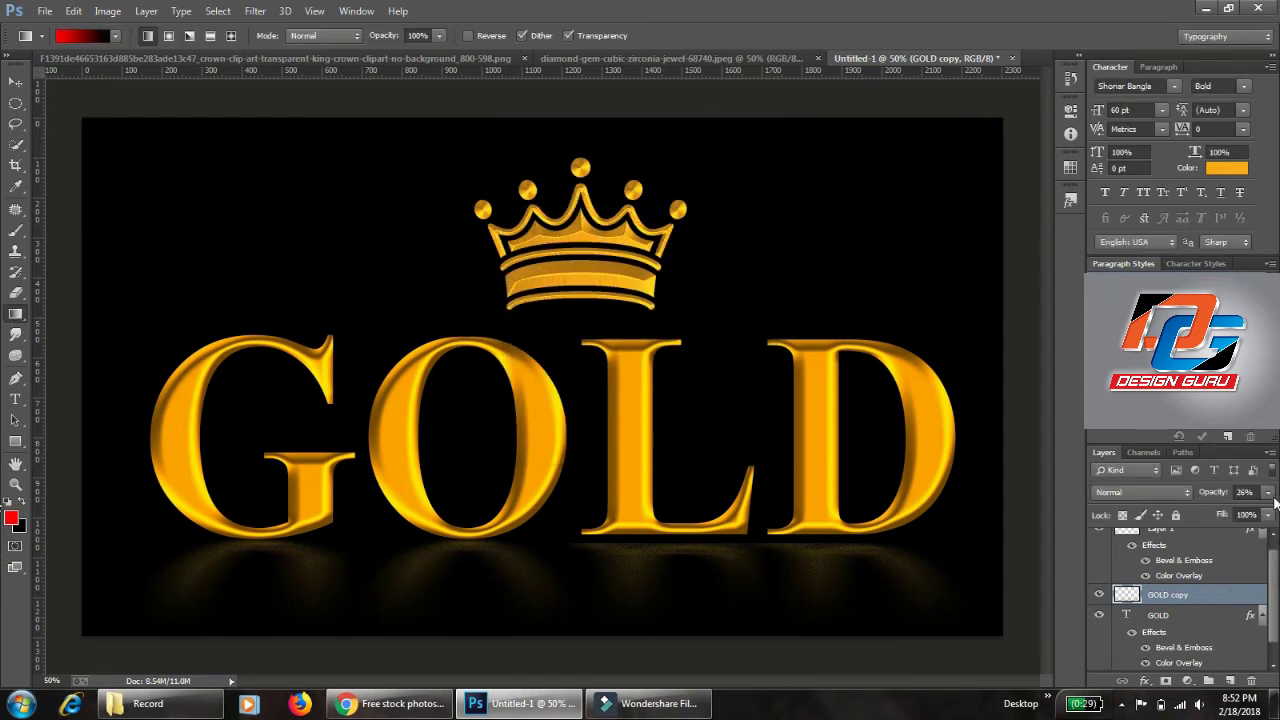
click(1268, 492)
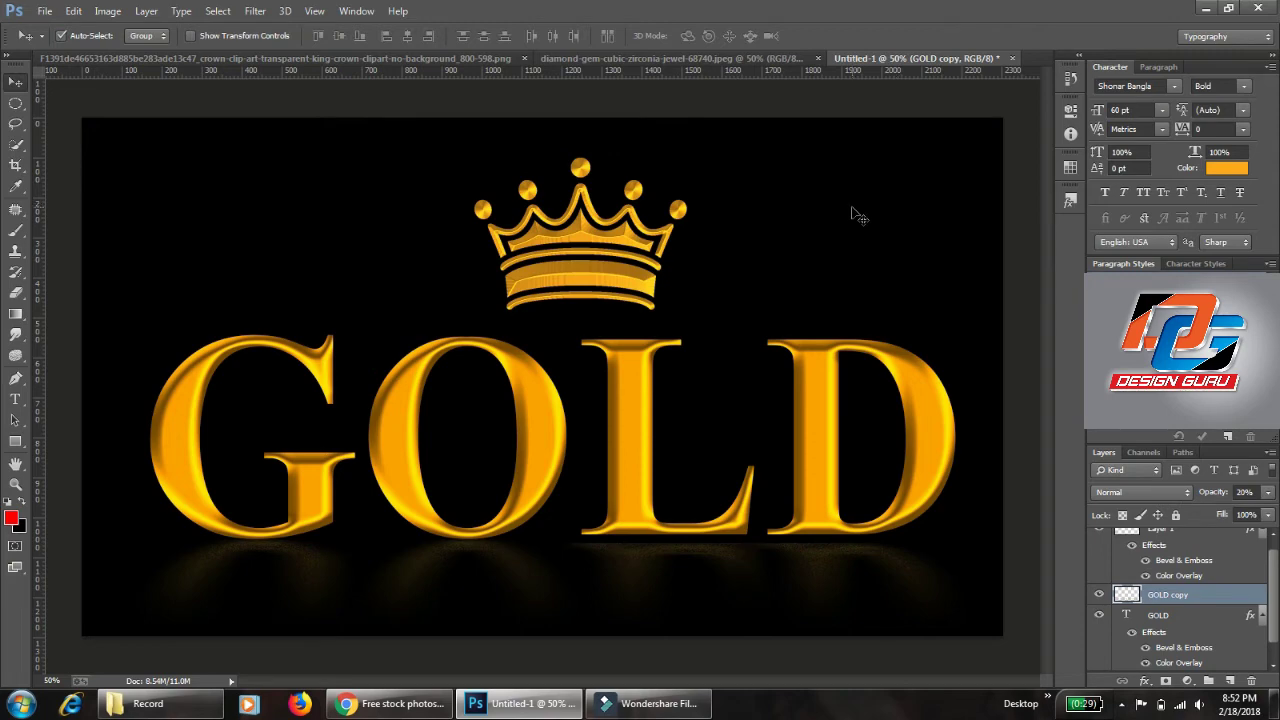
key(alt+bracketleft)
key(alt+bracketleft)
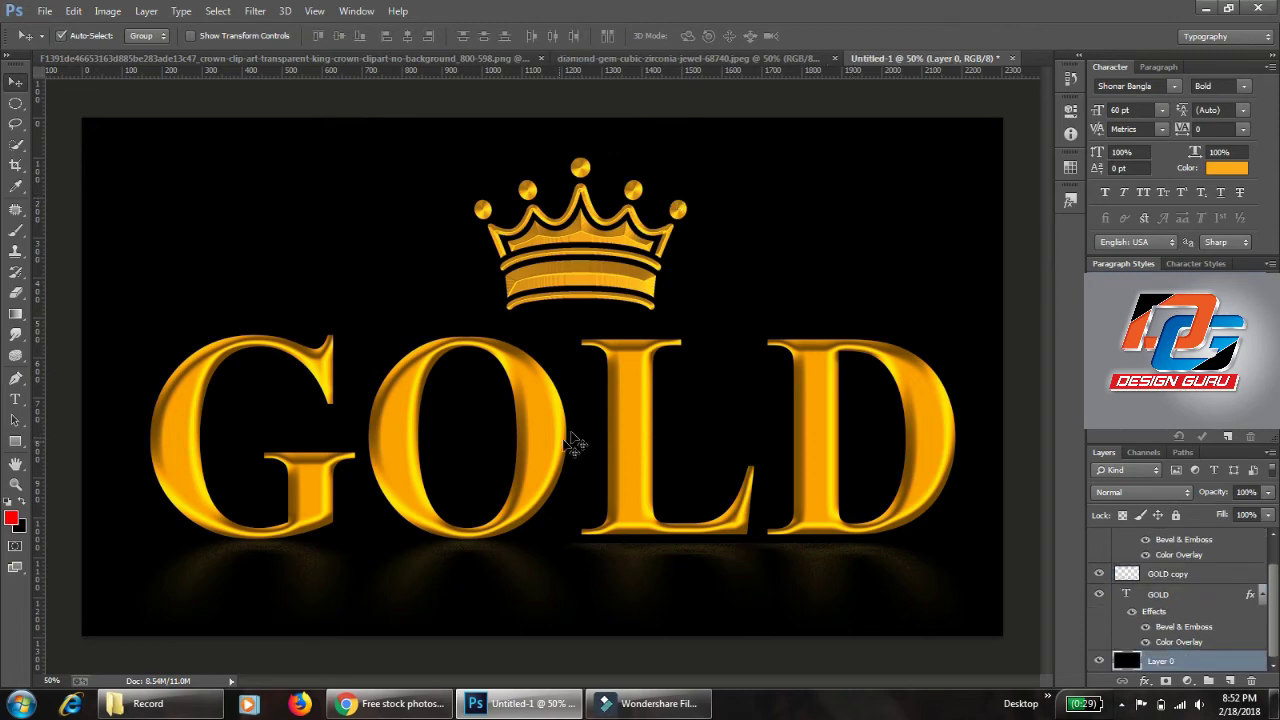
Step: On the diamond photo, draw an elliptical marquee and transform it to fit the diamond's outline
click(625, 58)
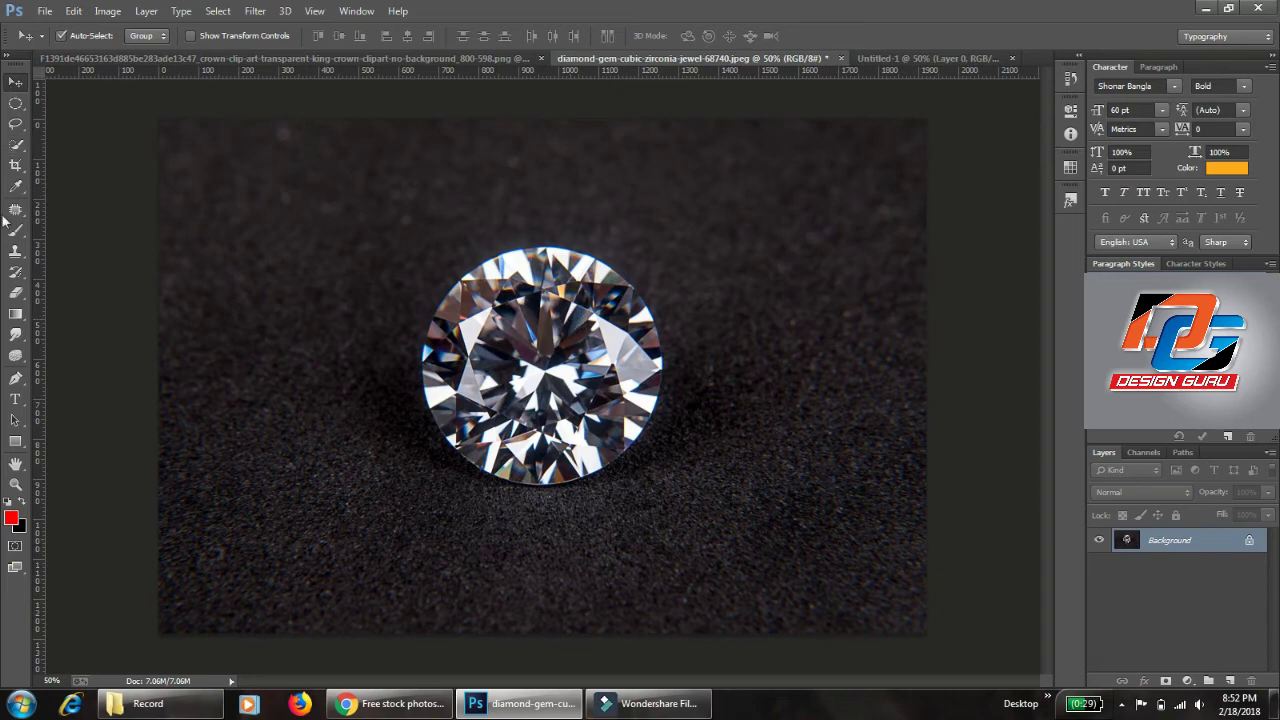
click(16, 104)
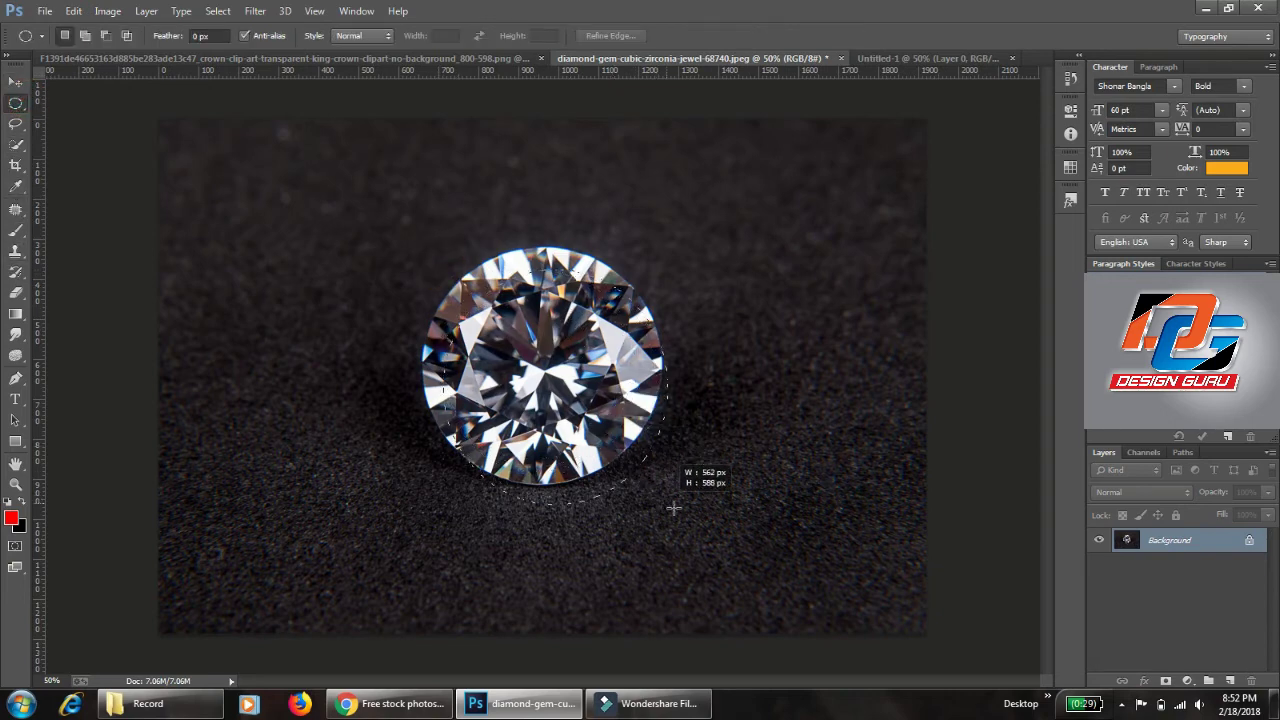
drag(443, 269, 674, 508)
right_click(588, 358)
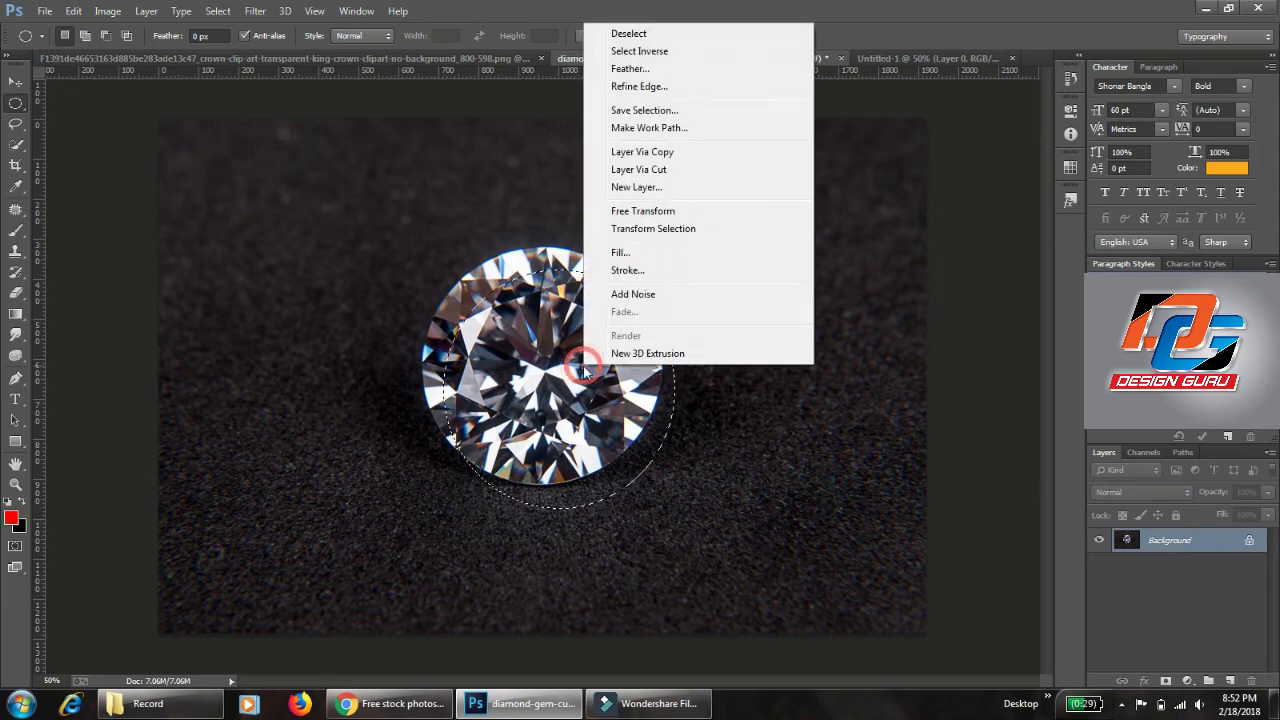
click(663, 229)
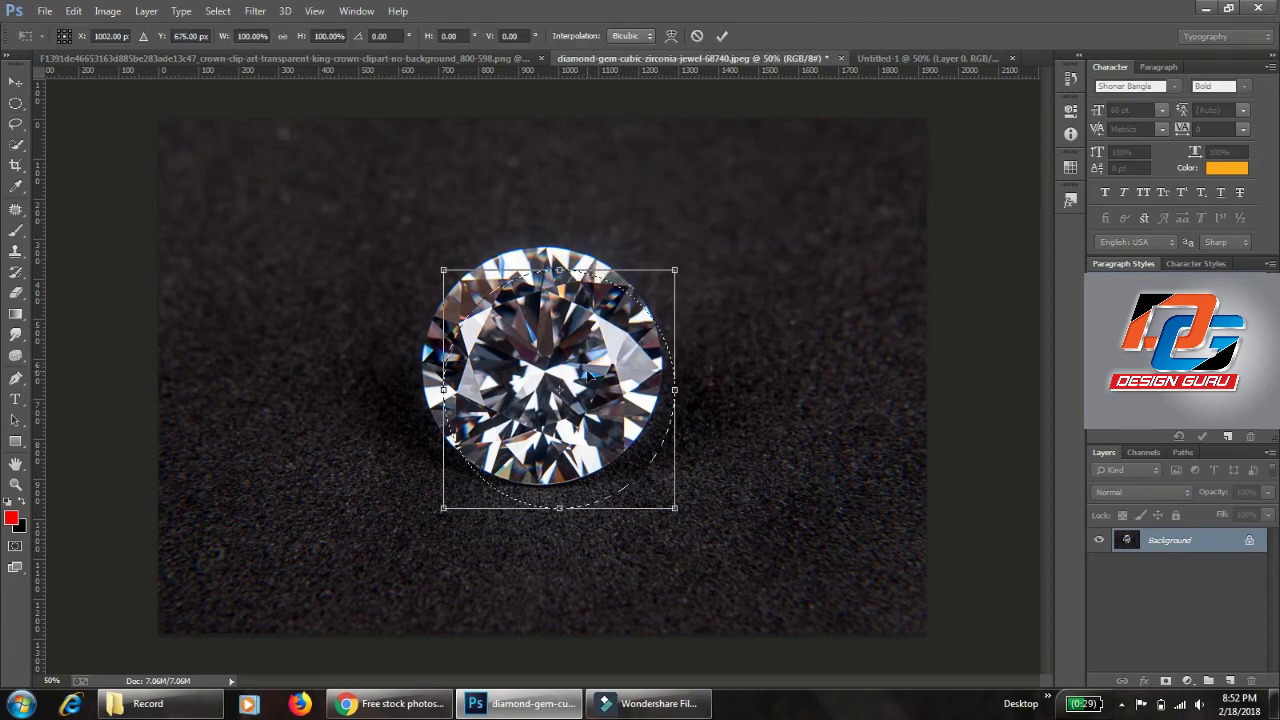
mouse_move(586, 370)
mouse_down()
mouse_move(567, 333)
mouse_move(515, 358)
mouse_up()
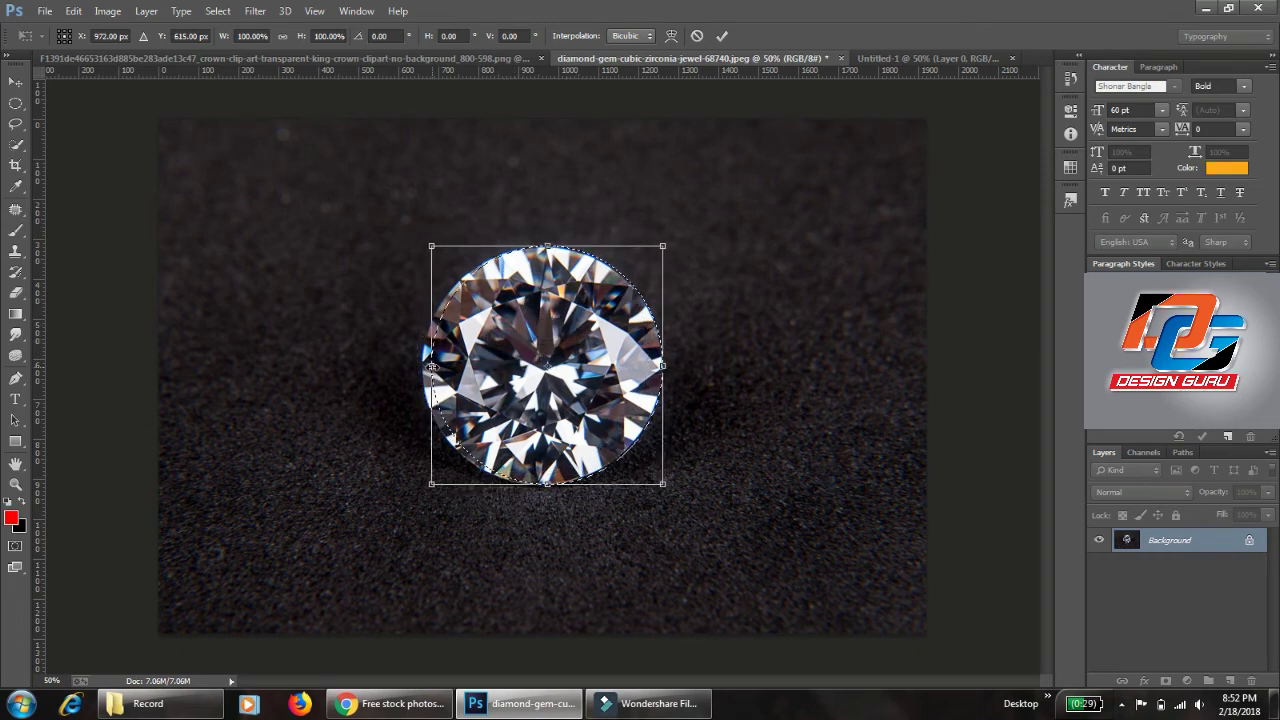
drag(431, 366, 424, 368)
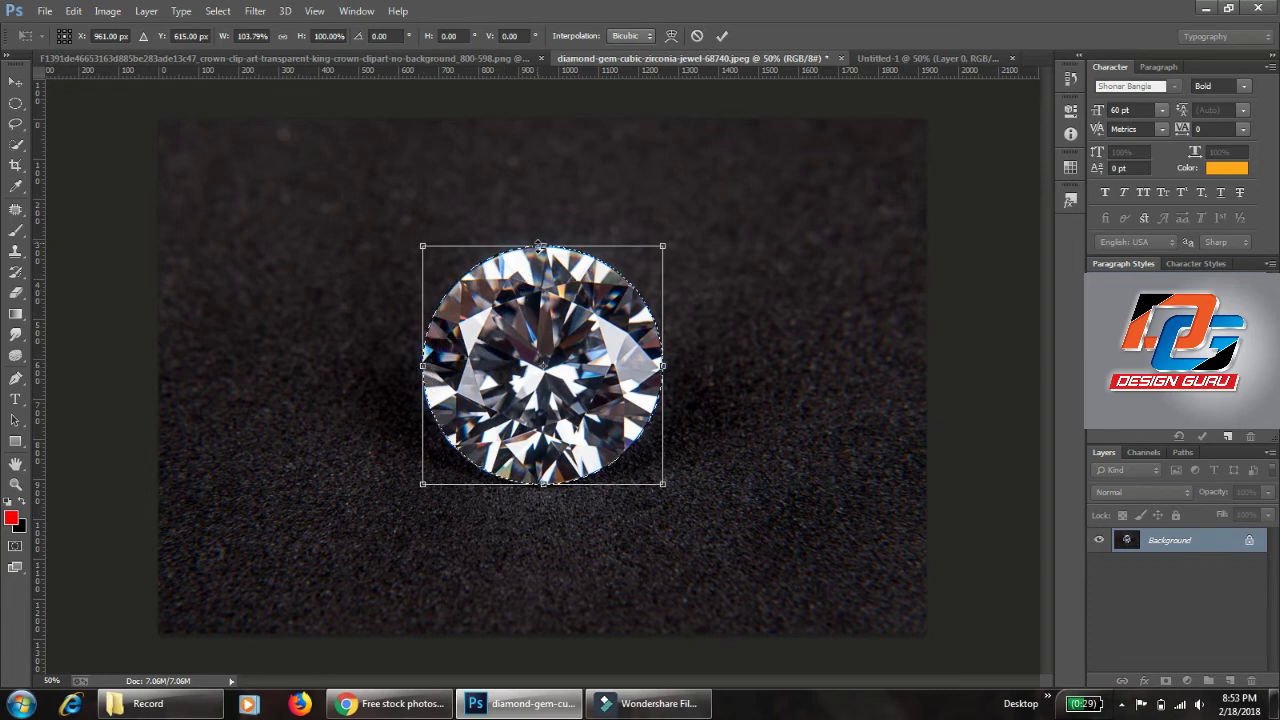
drag(540, 243, 541, 250)
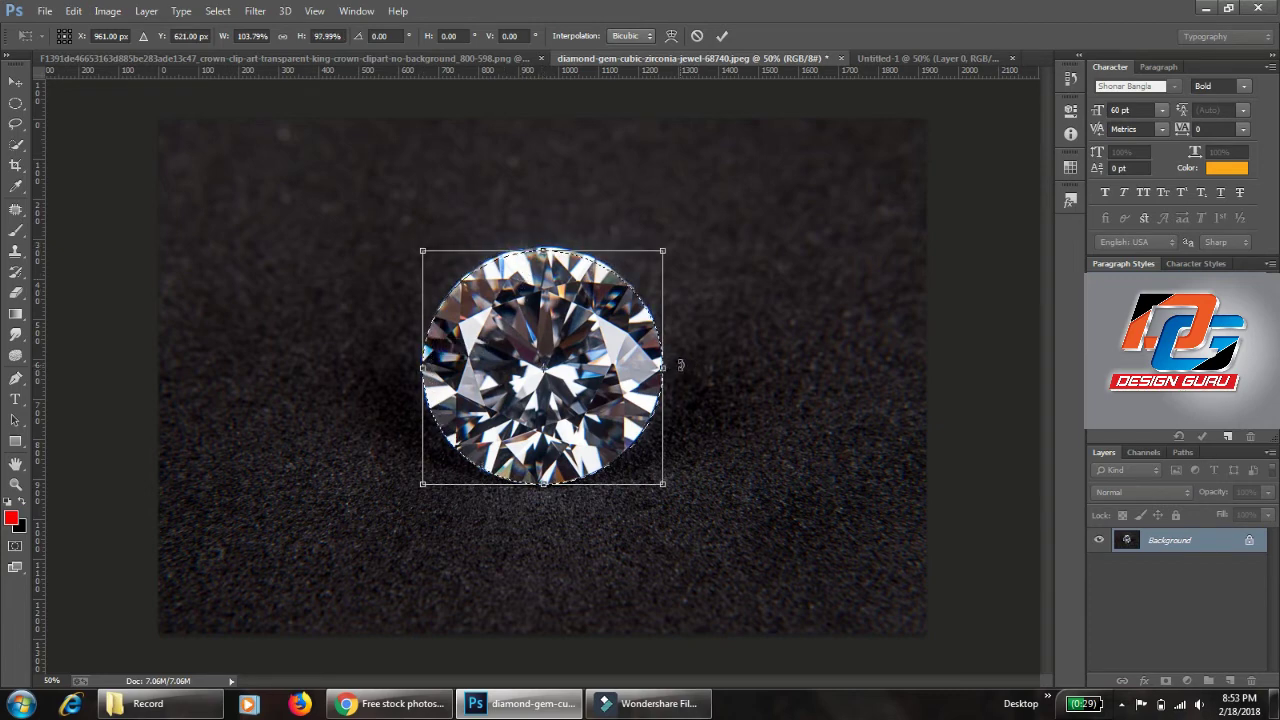
key(Return)
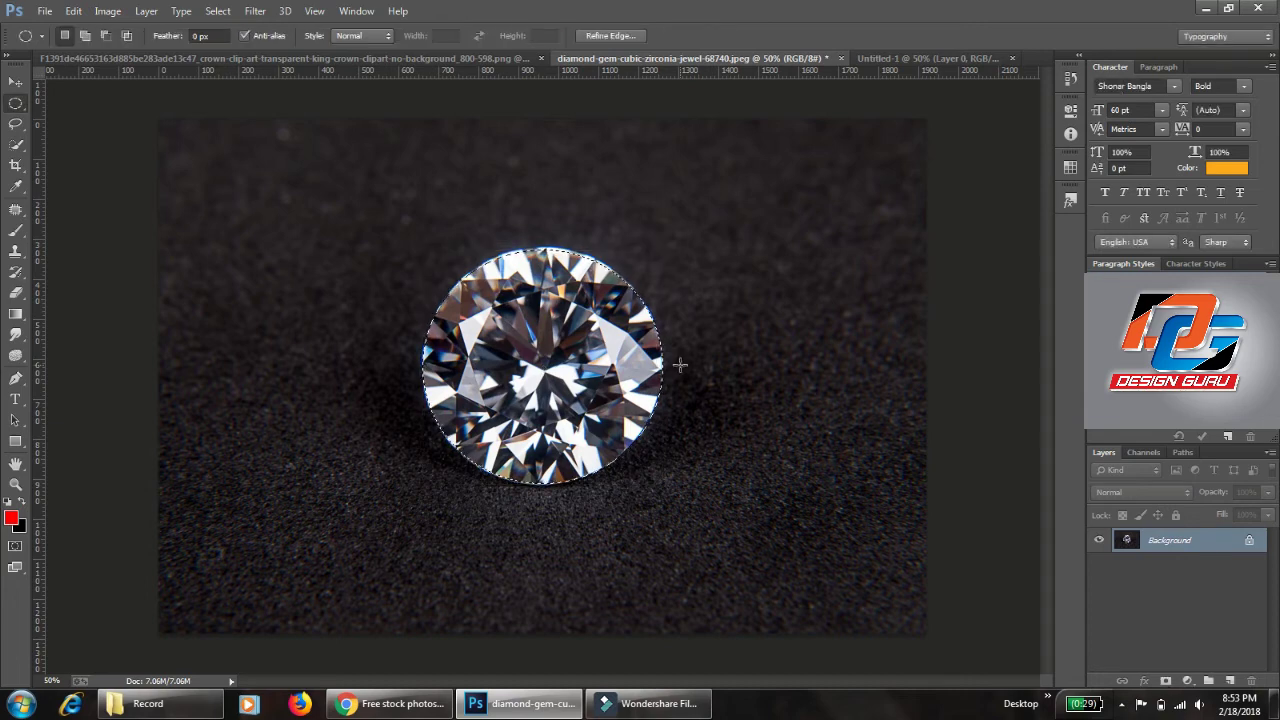
Step: Copy the selected diamond and paste it into the GOLD document
click(73, 11)
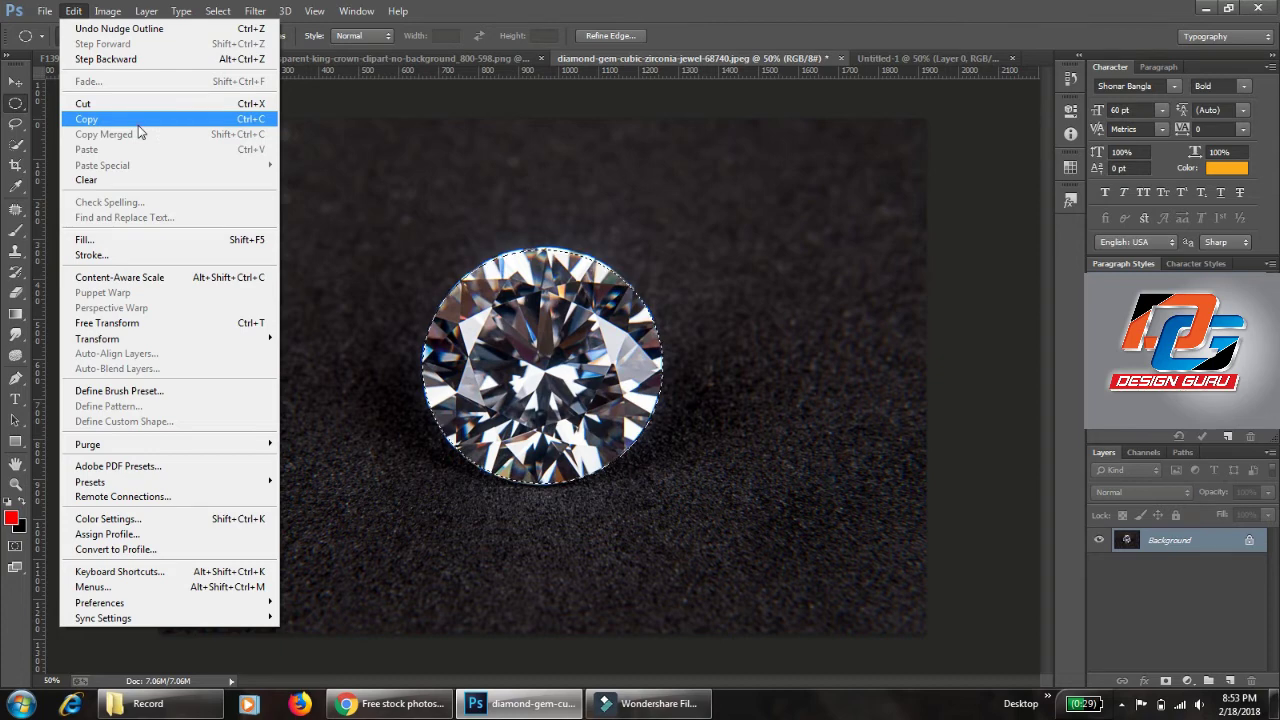
click(138, 122)
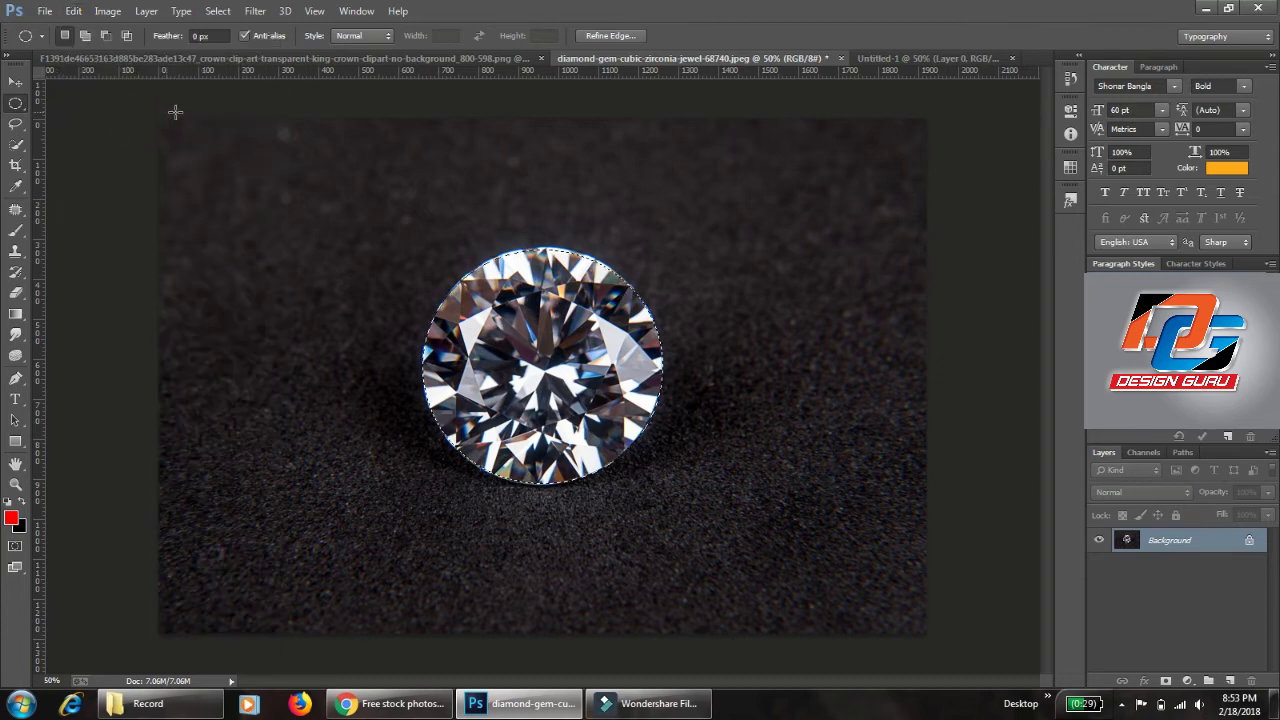
click(890, 58)
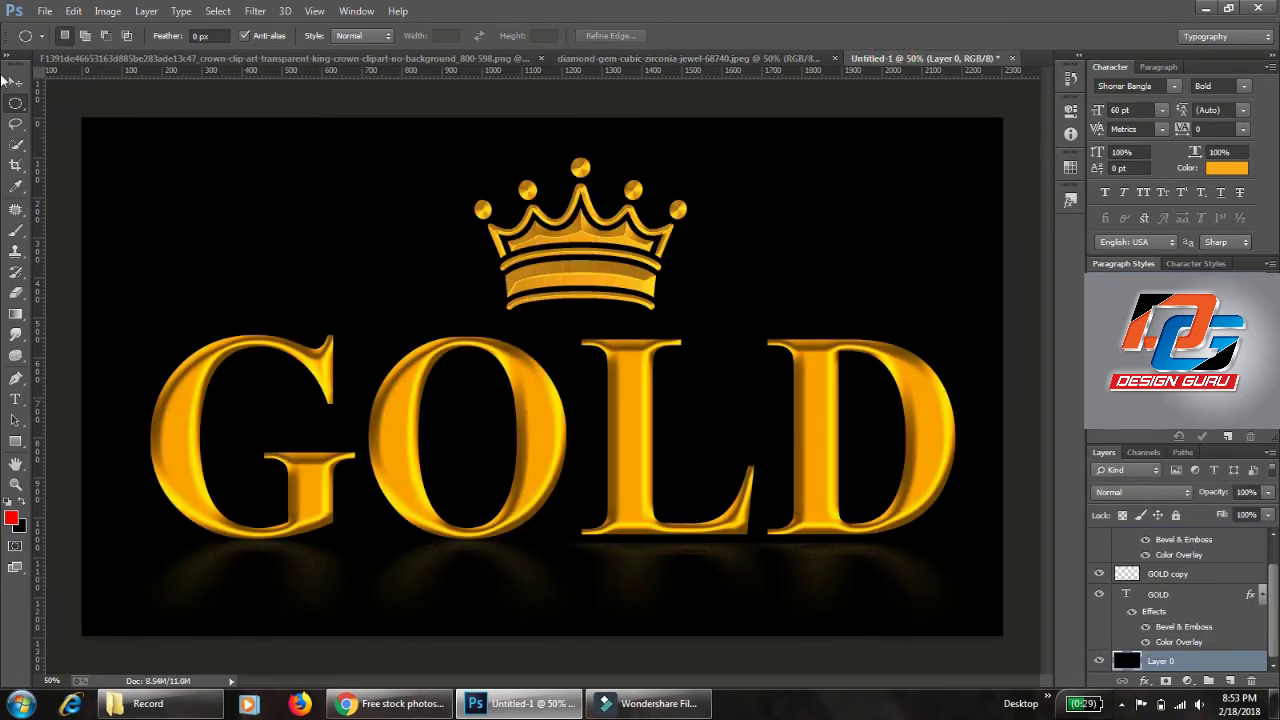
click(73, 11)
click(100, 148)
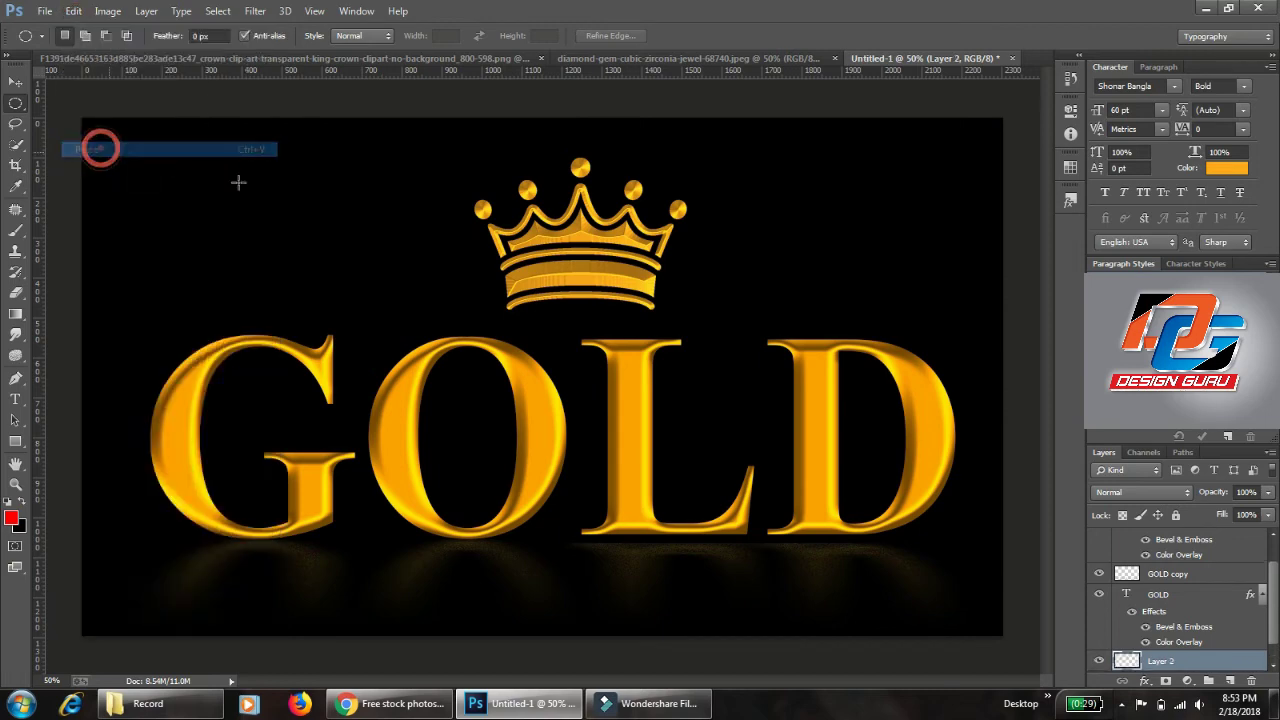
Step: Move the diamond up over the letter G and scale it down to about 20%
key(v)
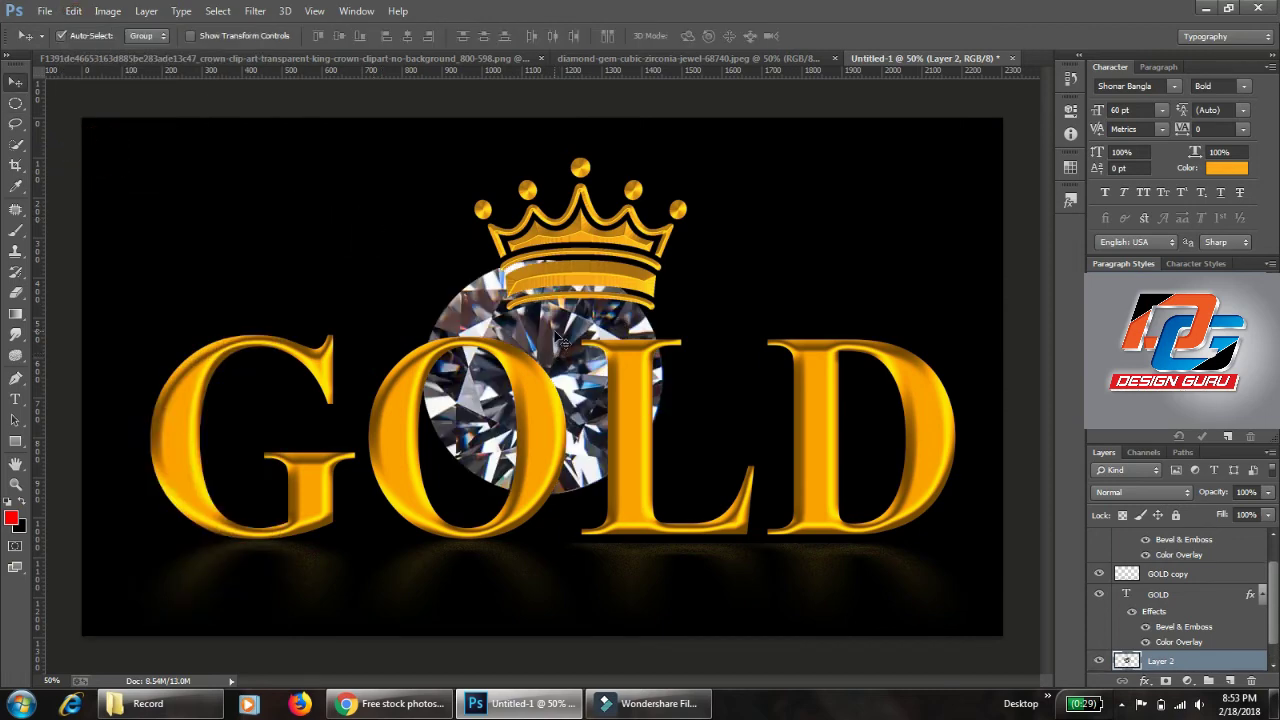
drag(556, 356, 272, 310)
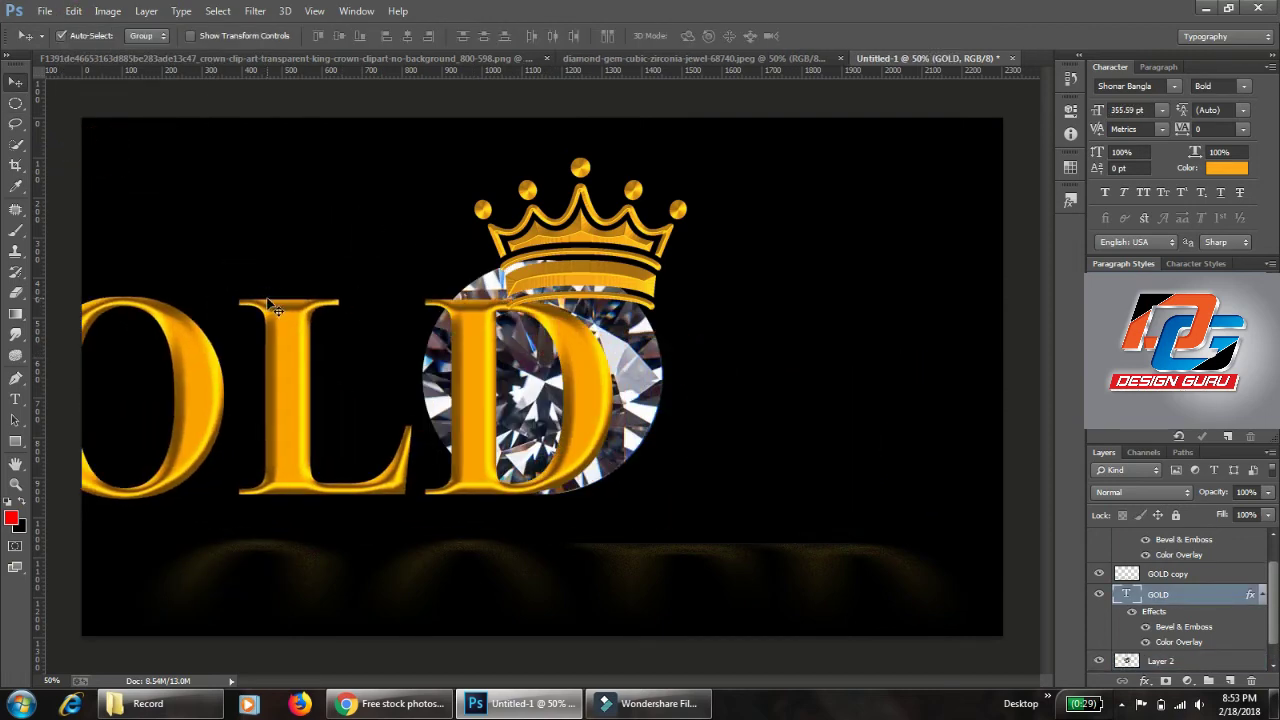
key(ctrl+z)
drag(475, 323, 288, 268)
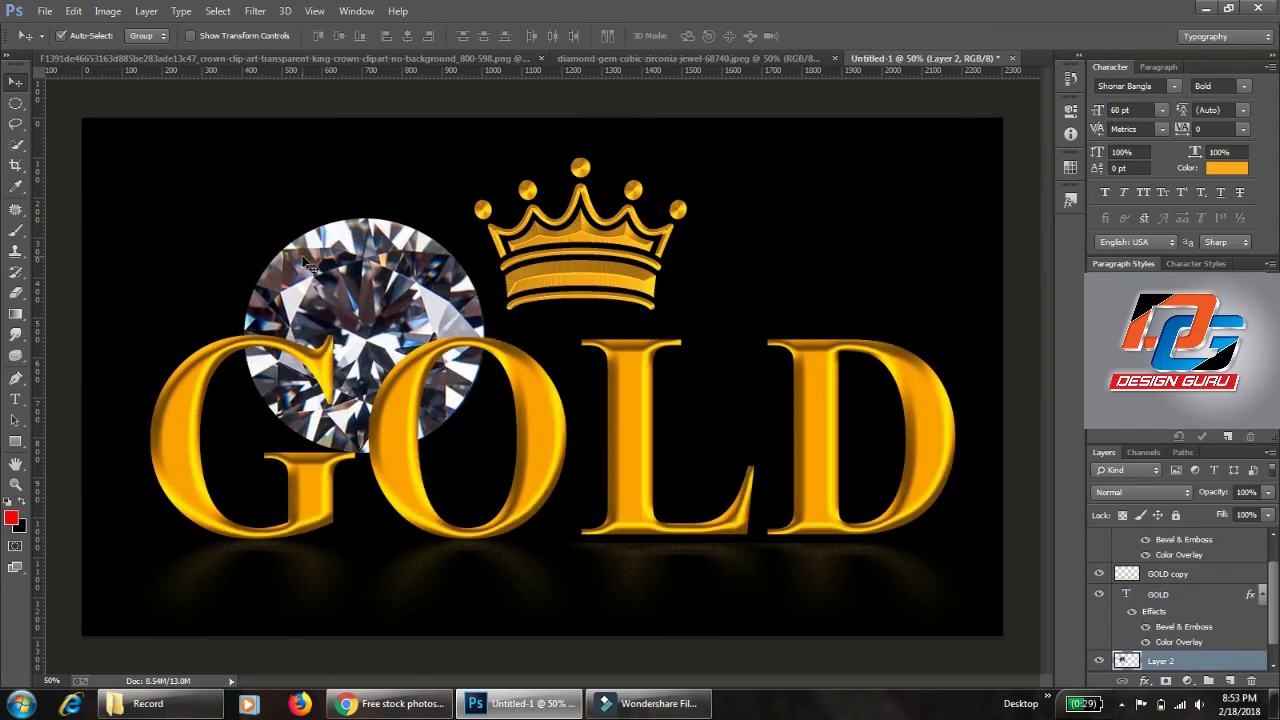
key(ctrl+t)
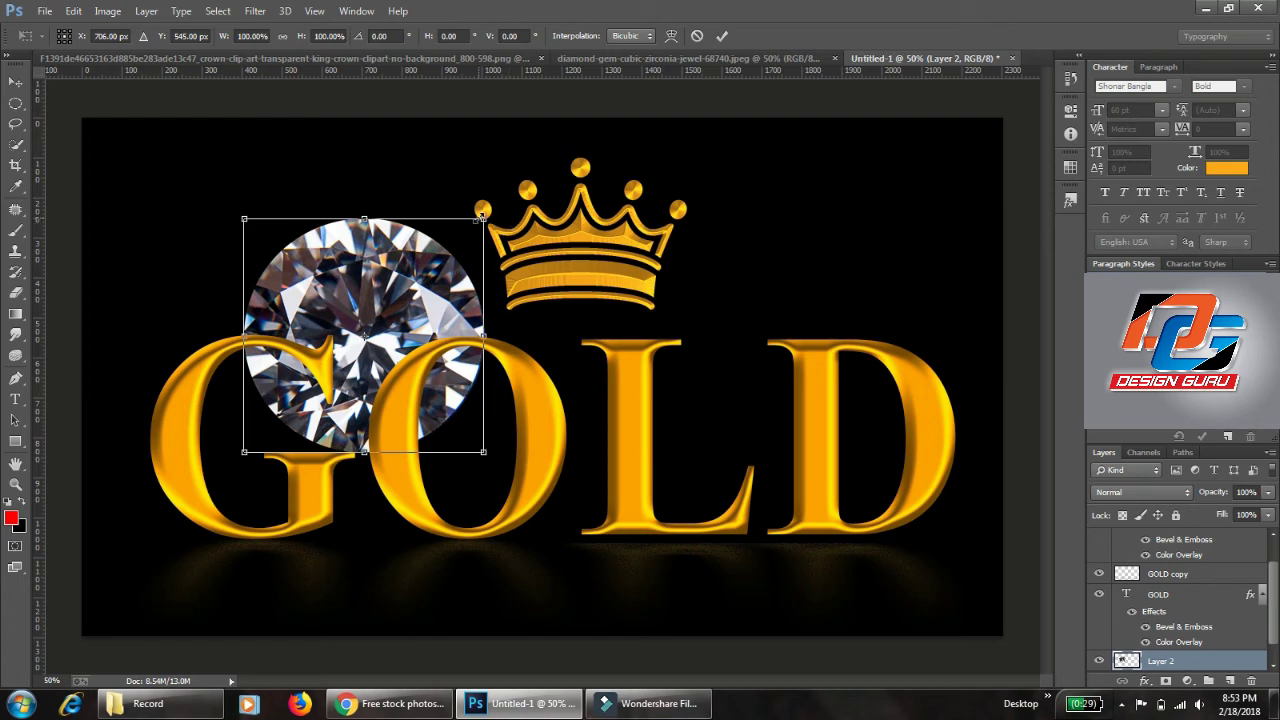
mouse_move(481, 219)
mouse_down()
mouse_move(371, 301)
mouse_move(384, 317)
mouse_up()
key(Return)
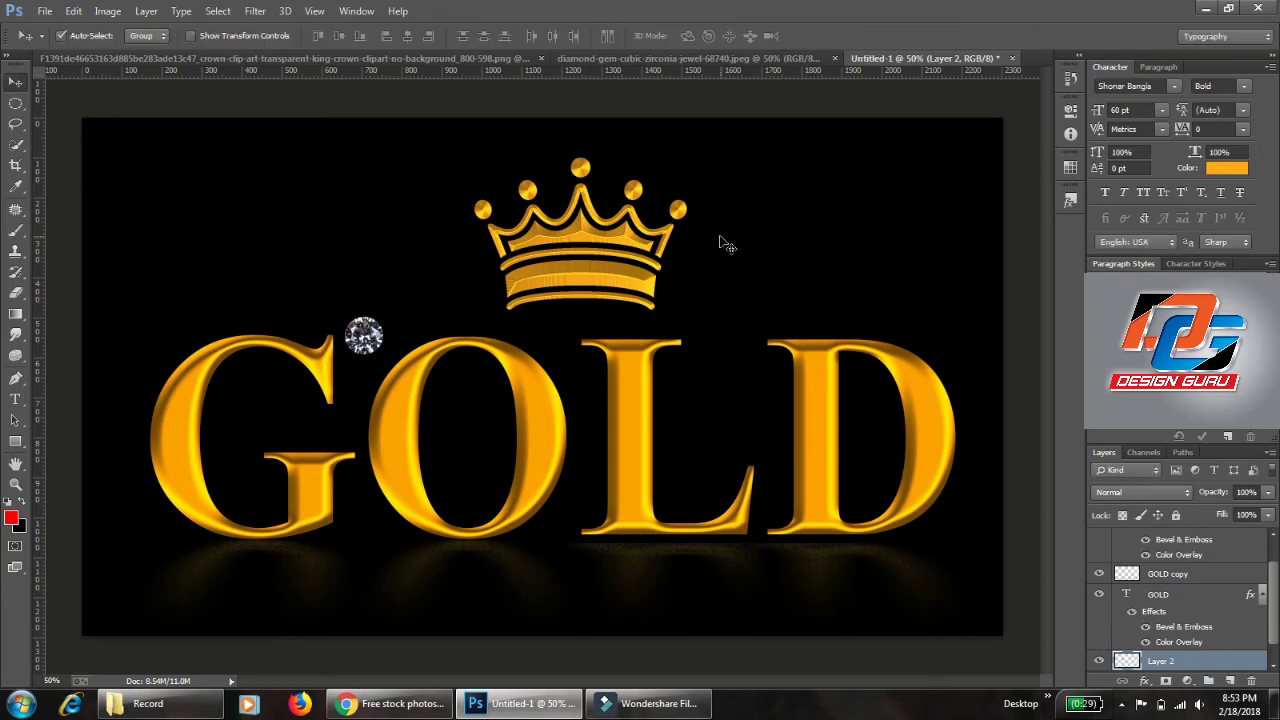
Step: Bring the diamond layer to the top, place it on the G's left curve, and scale it to about 80%
key(ctrl+shift+bracketright)
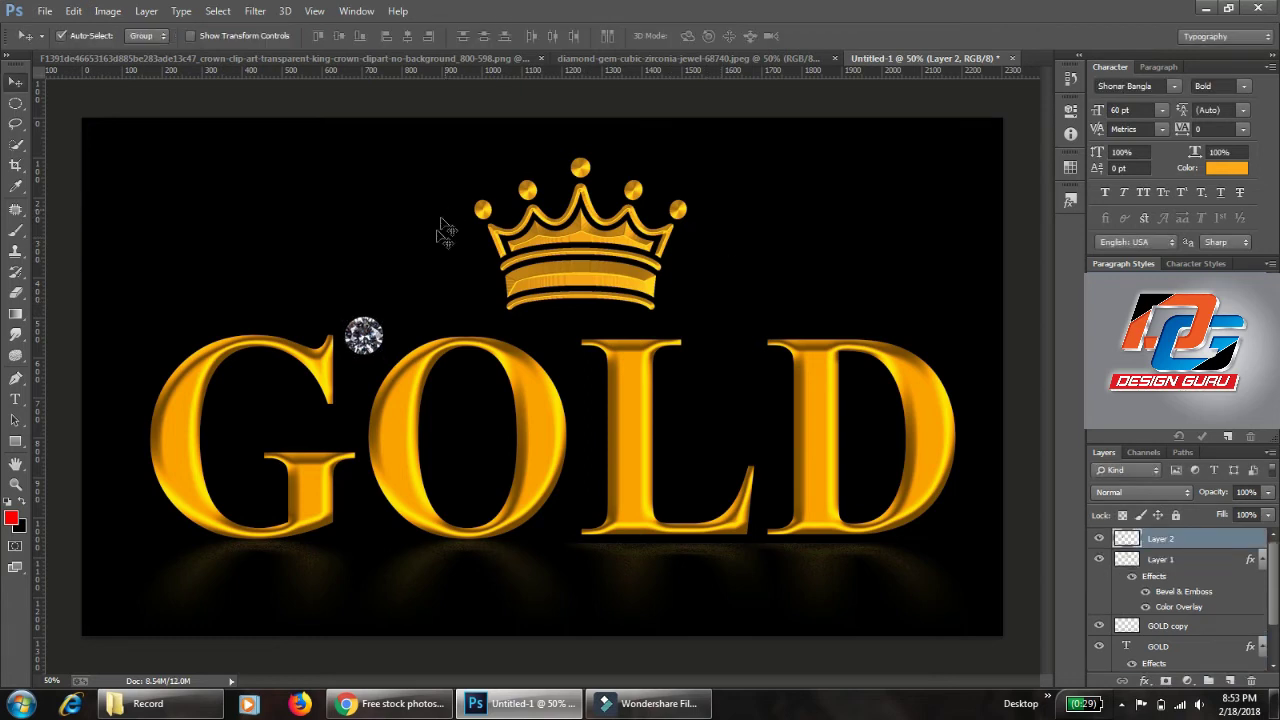
drag(340, 356, 158, 448)
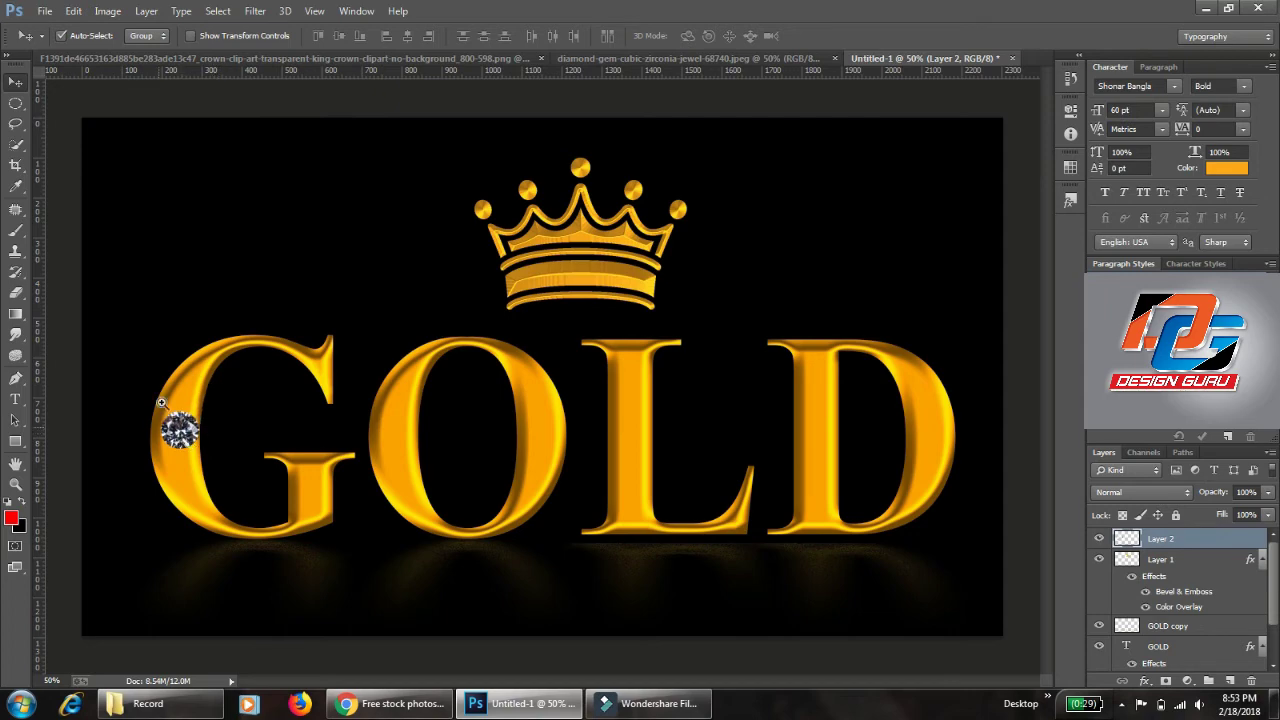
mouse_move(161, 400)
mouse_down()
mouse_move(245, 487)
mouse_move(222, 484)
mouse_up()
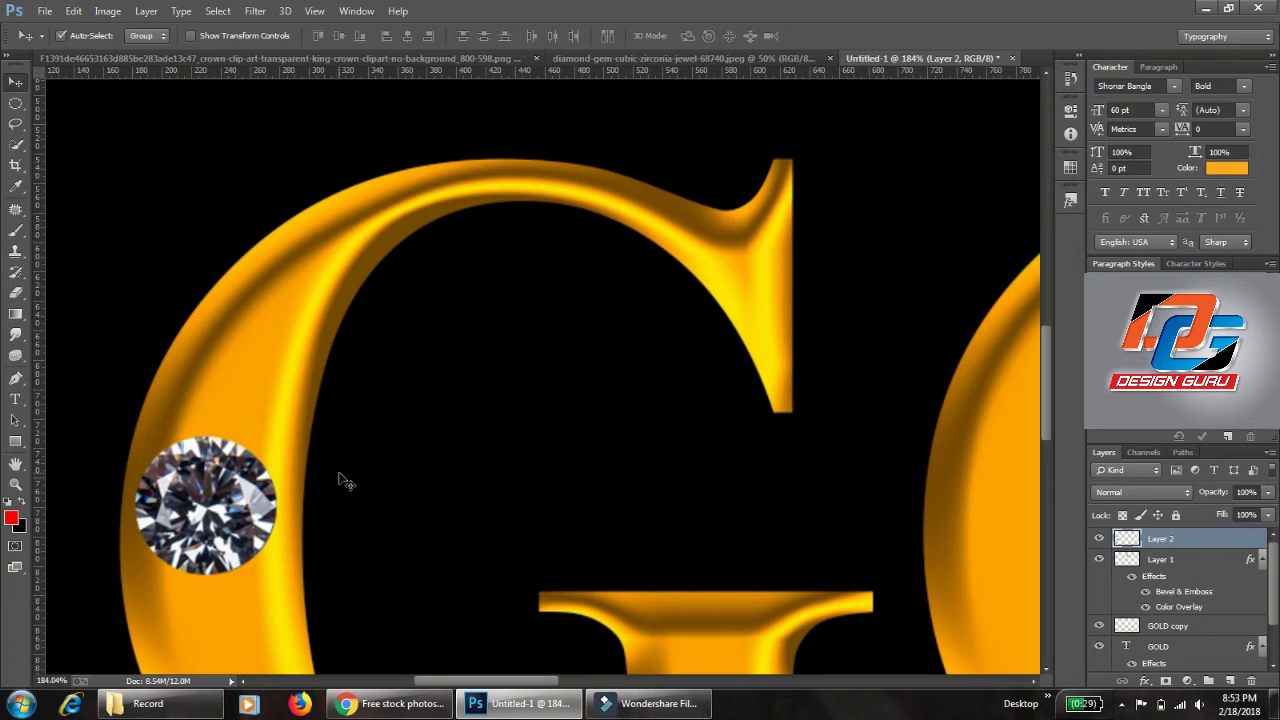
key(ctrl+t)
drag(276, 438, 249, 464)
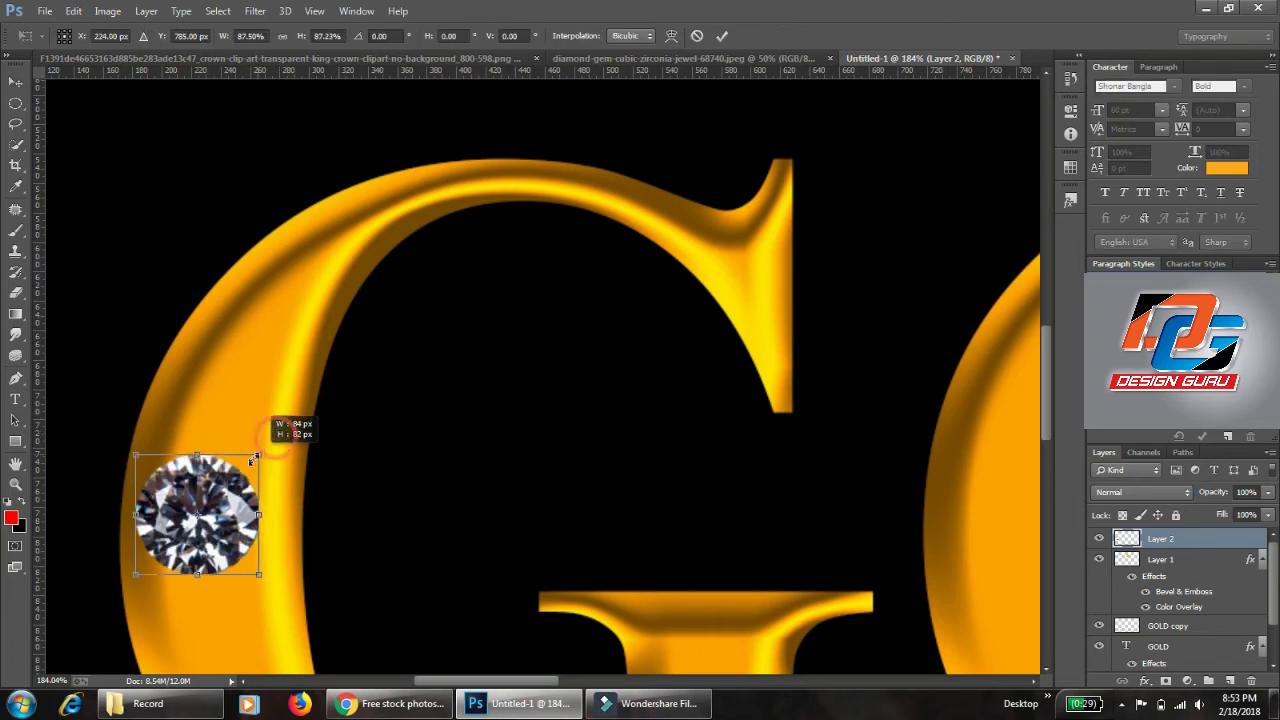
key(Return)
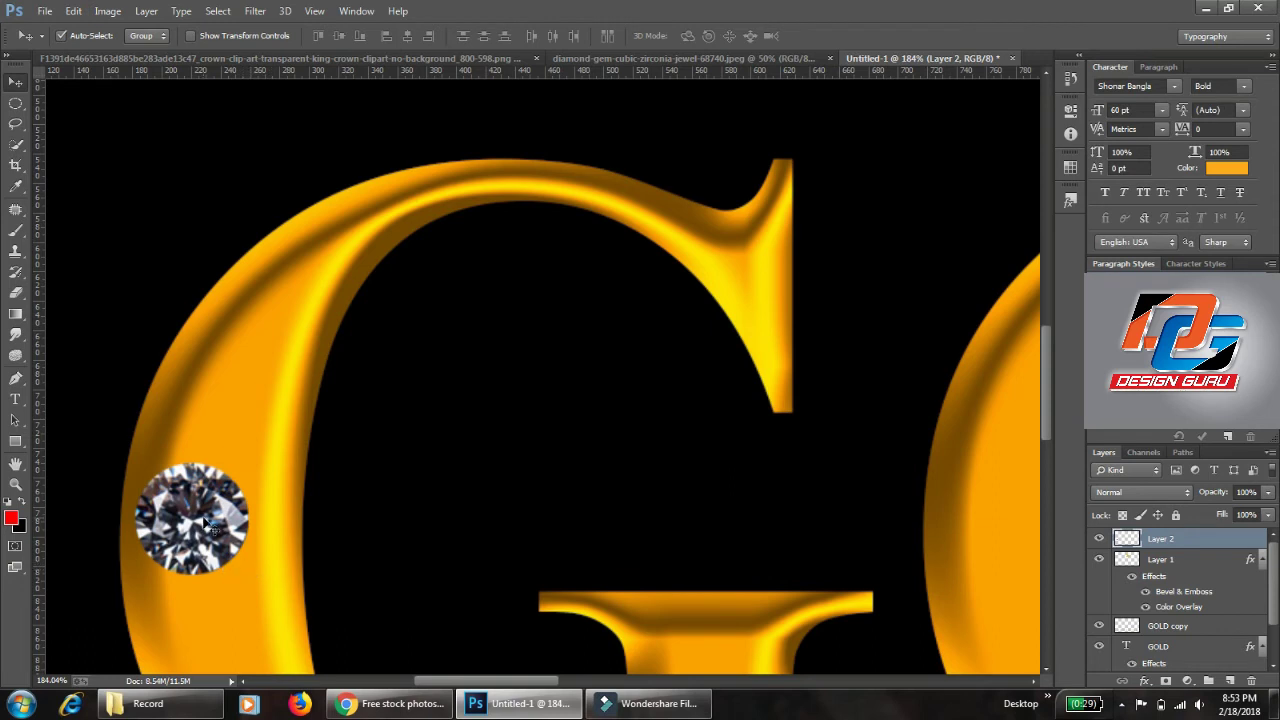
drag(205, 521, 227, 538)
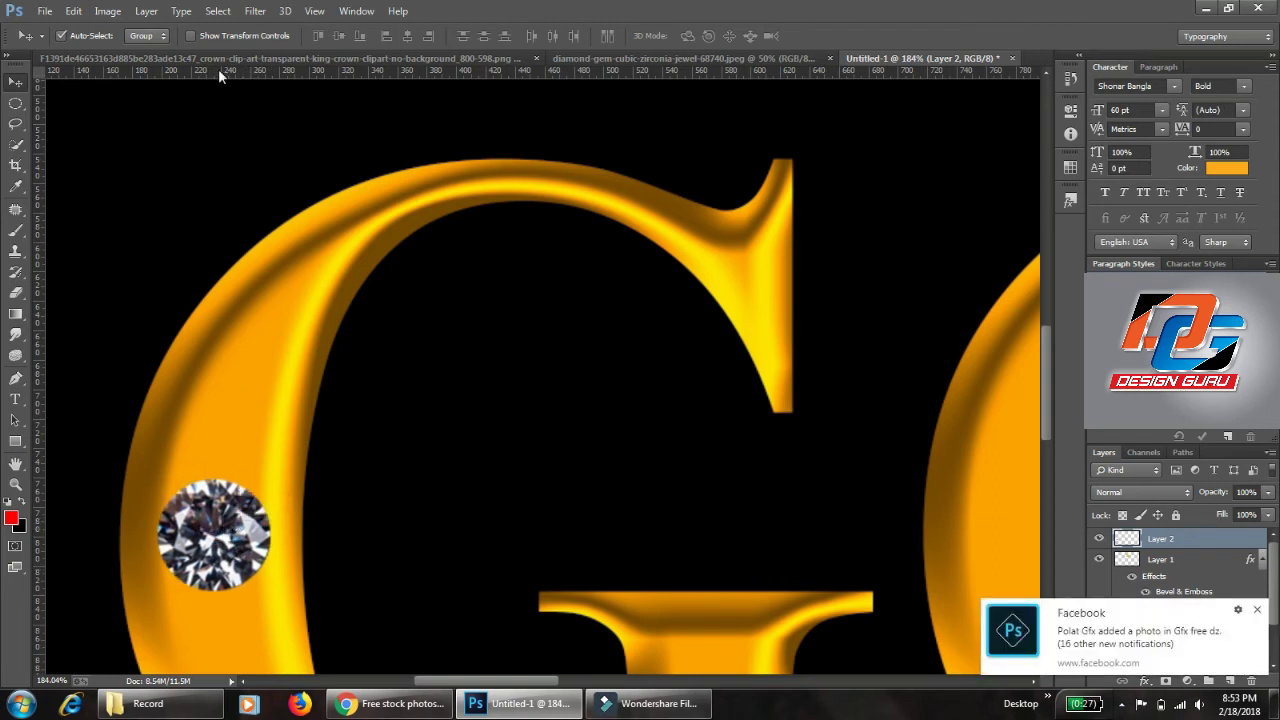
click(145, 11)
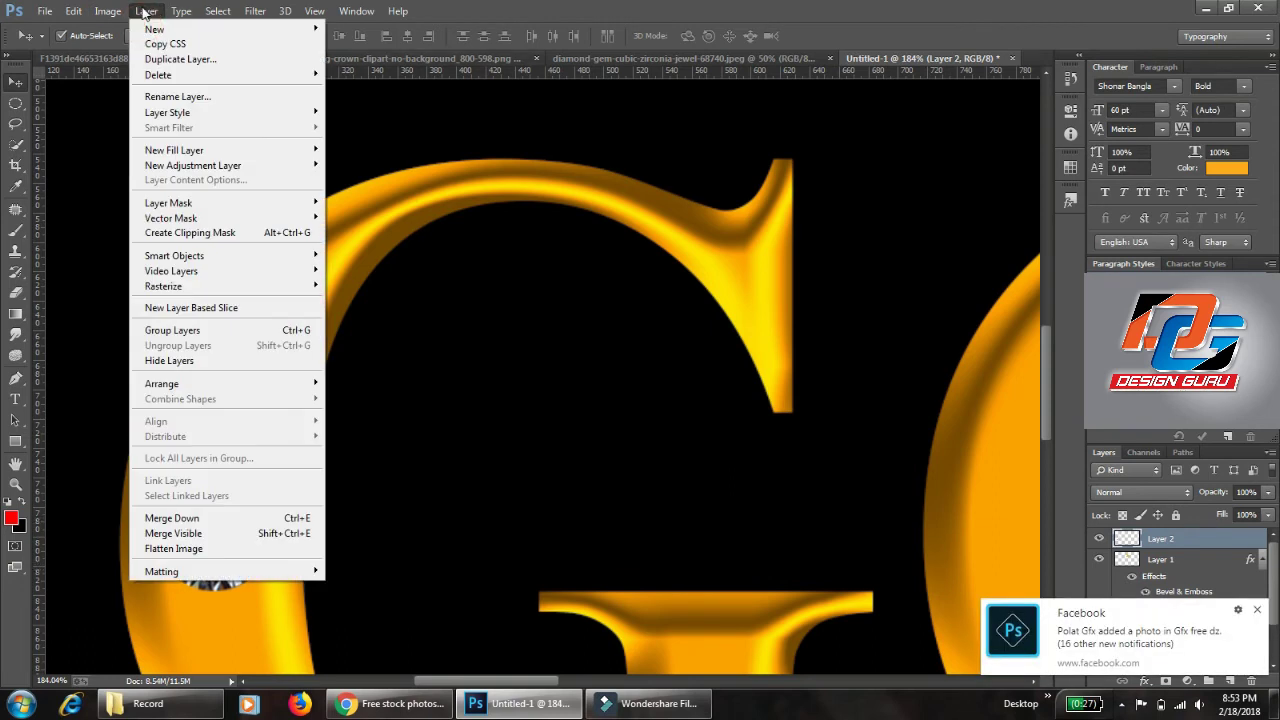
Step: Add a bright orange Stroke layer style to the diamond
click(207, 112)
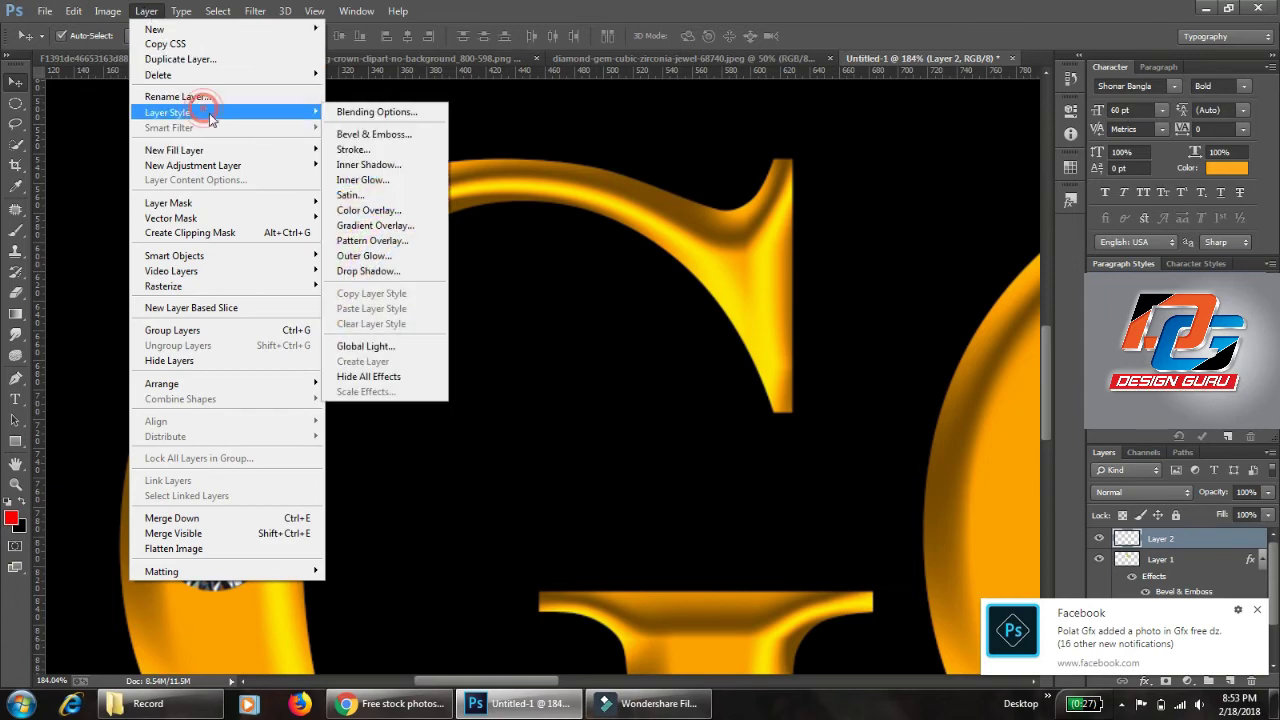
click(388, 165)
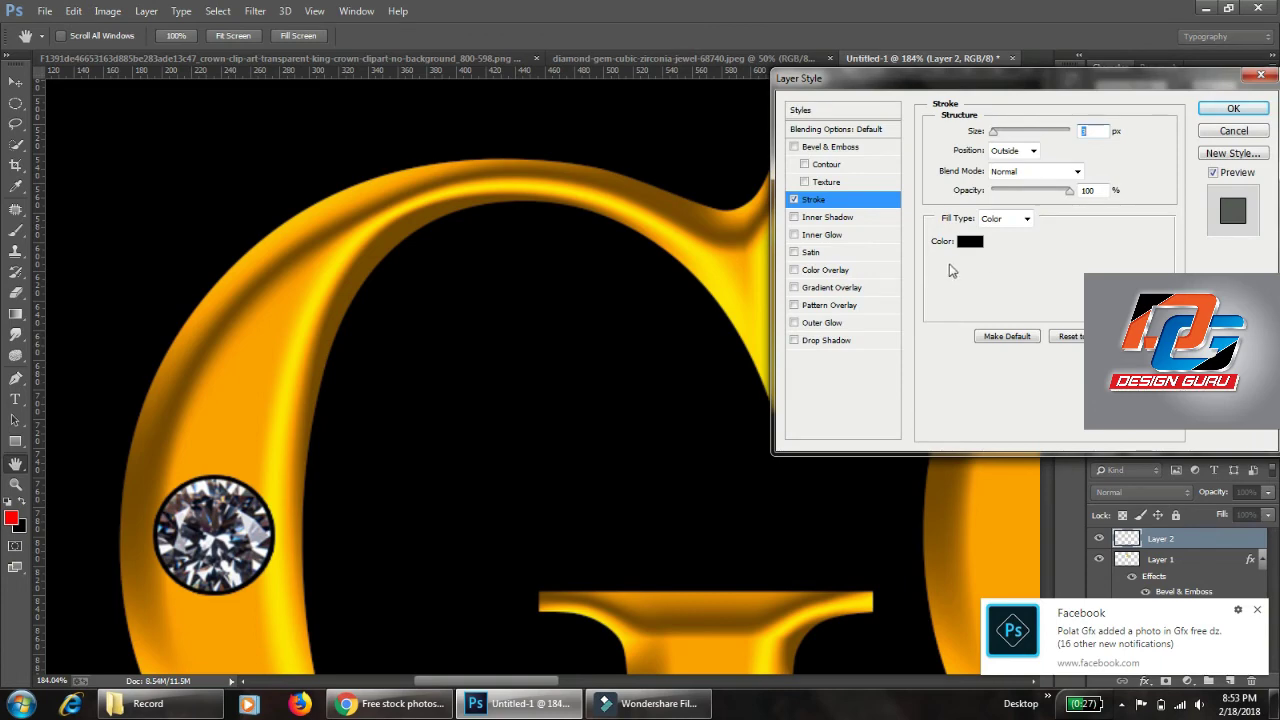
click(968, 242)
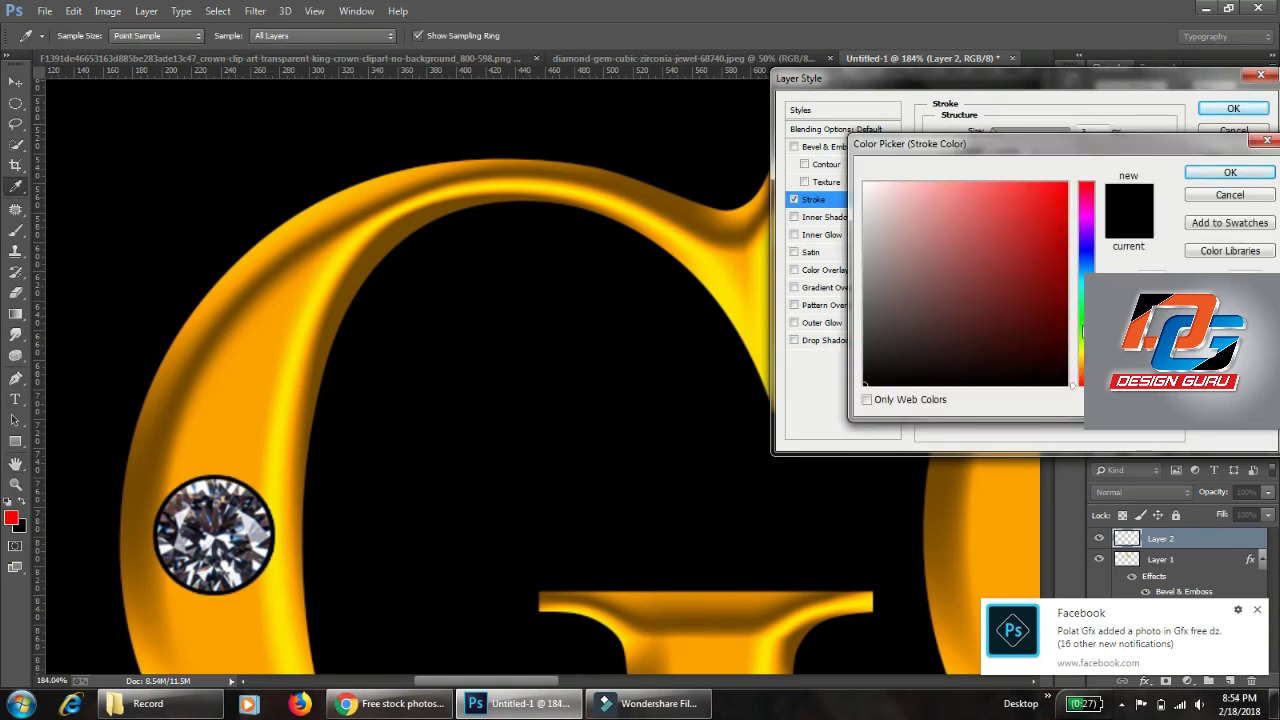
click(1085, 348)
drag(1053, 230, 1073, 145)
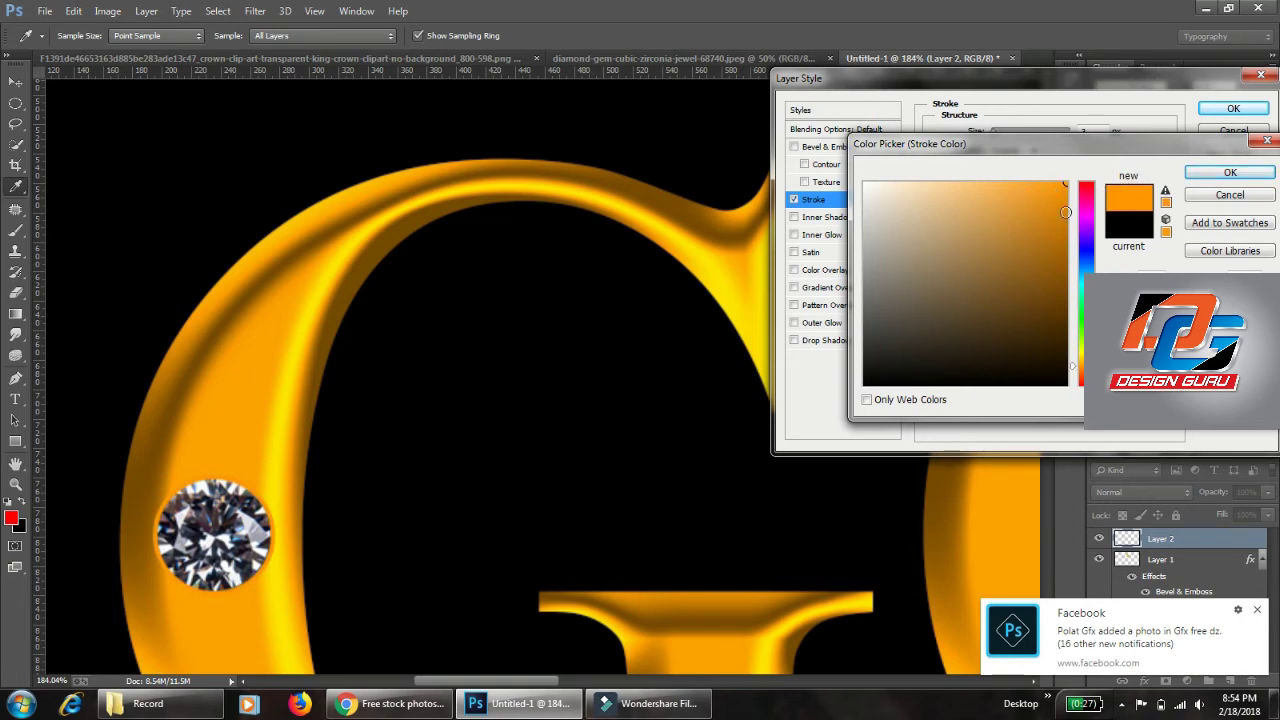
click(1067, 272)
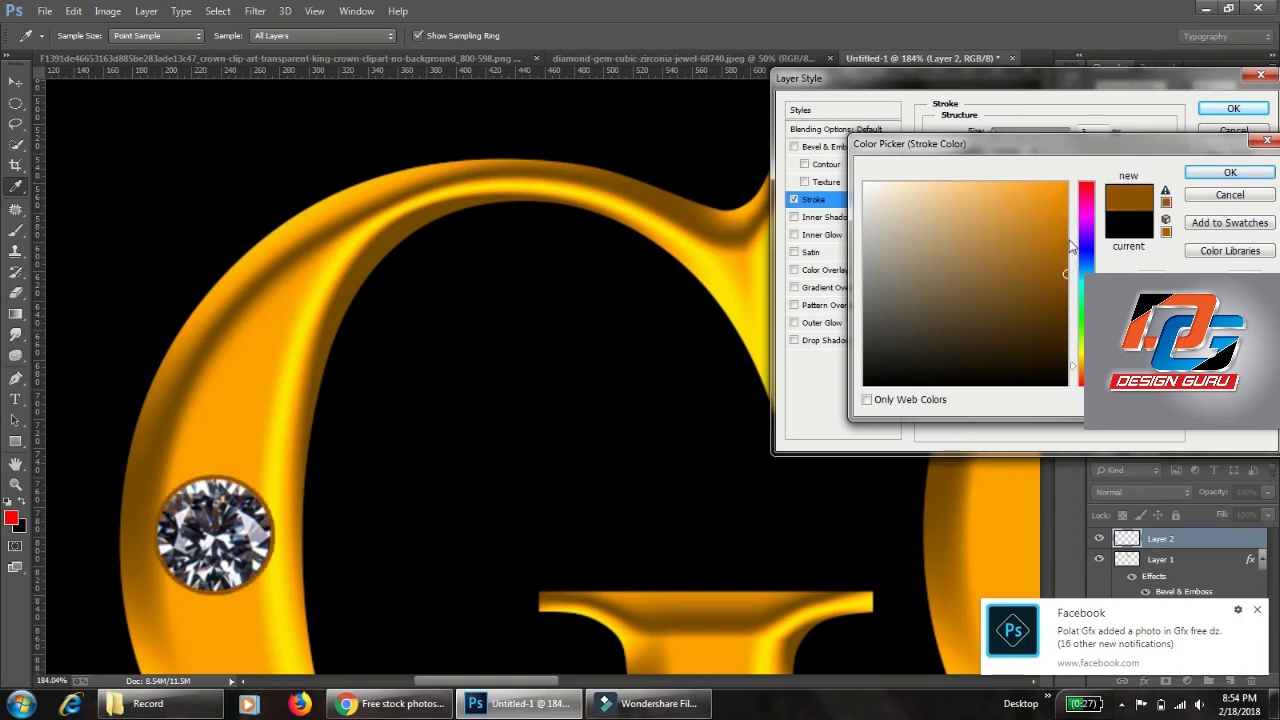
drag(1061, 243, 1066, 233)
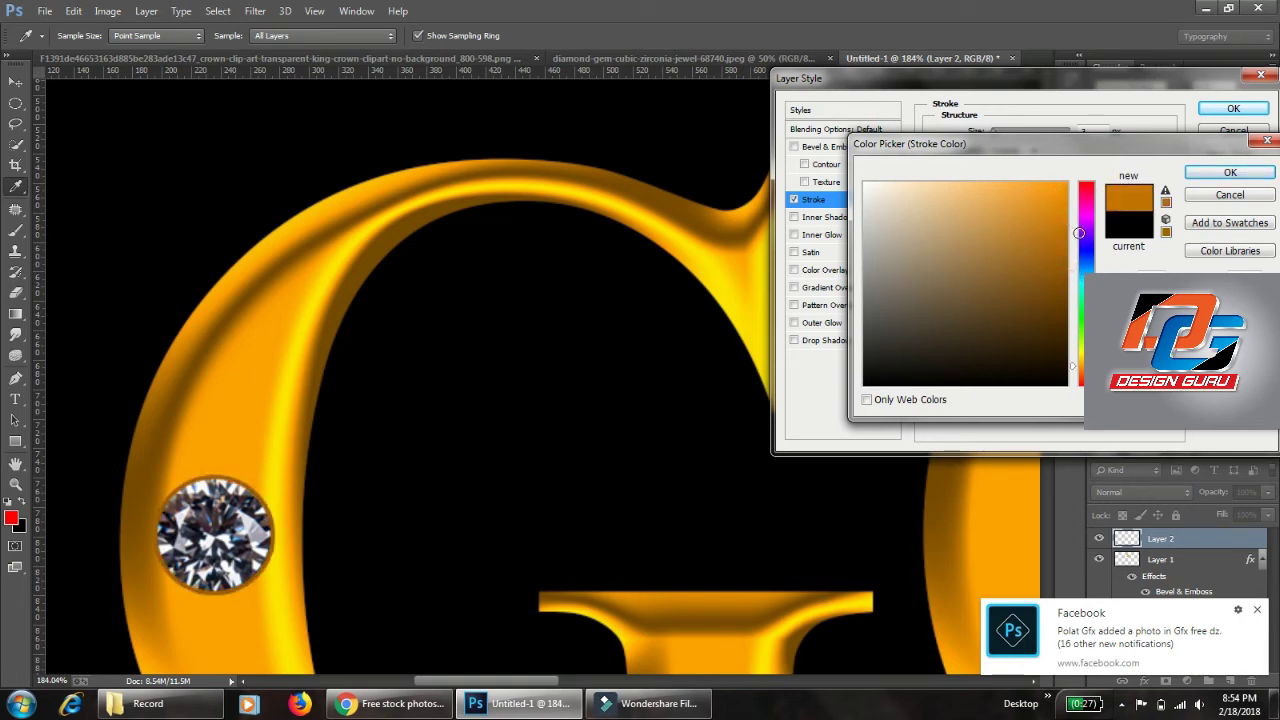
click(1066, 195)
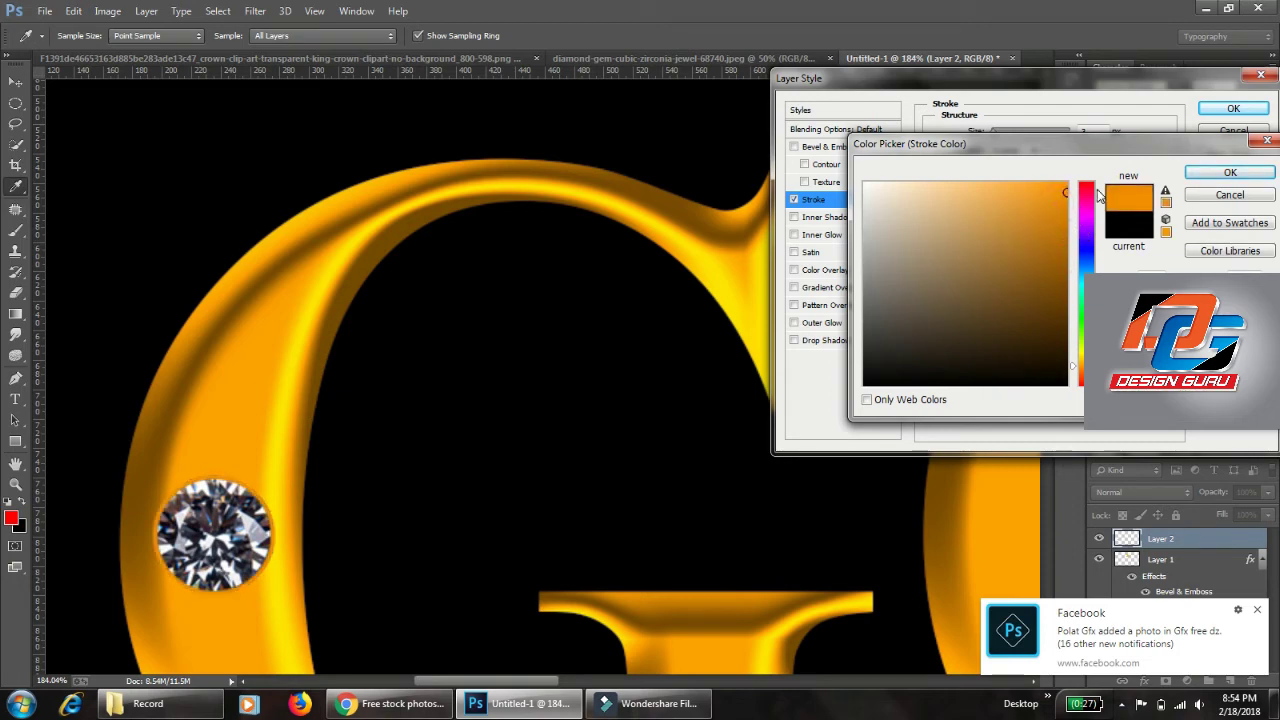
click(1216, 176)
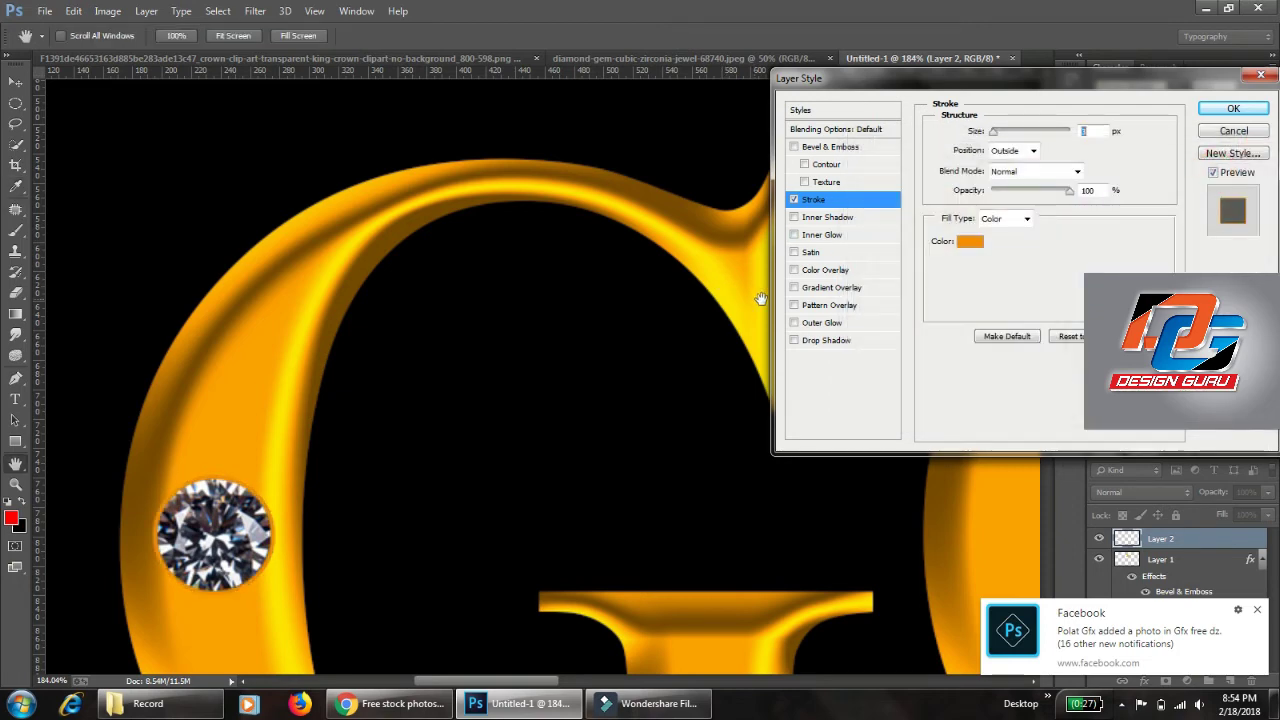
Step: Add a Drop Shadow with a small distance to the diamond and apply the styles
click(836, 341)
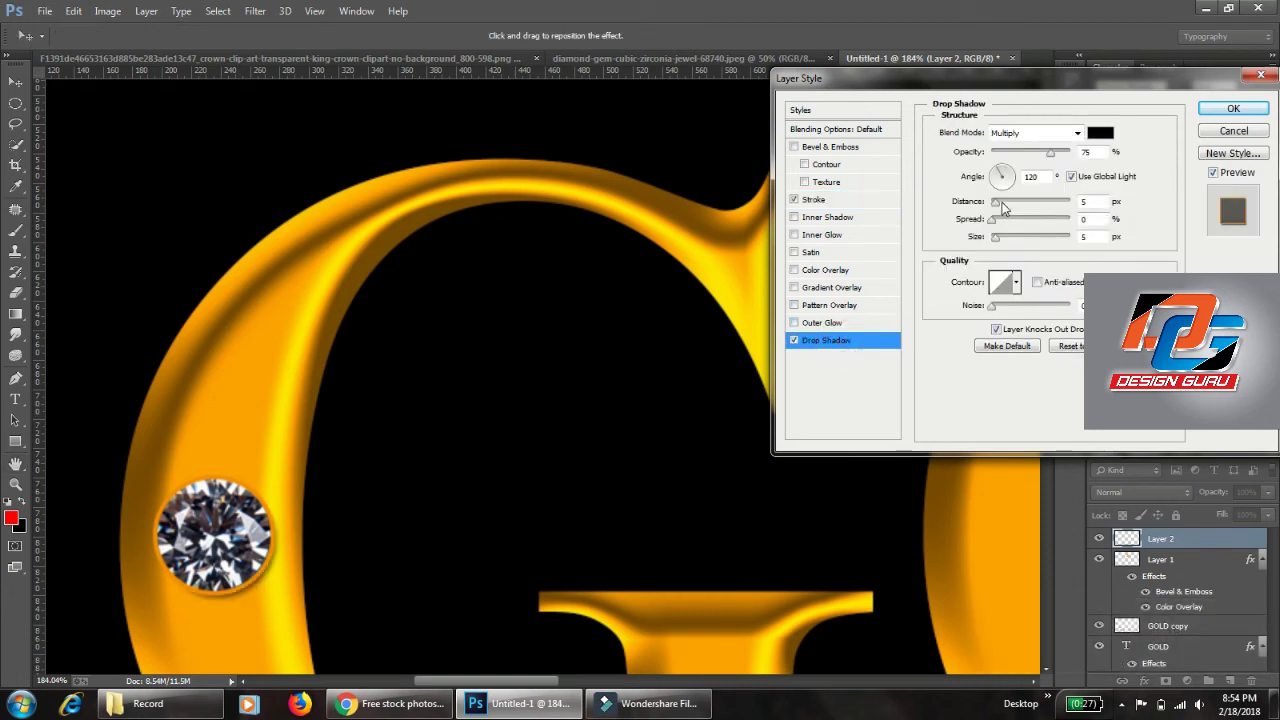
drag(1005, 207, 996, 210)
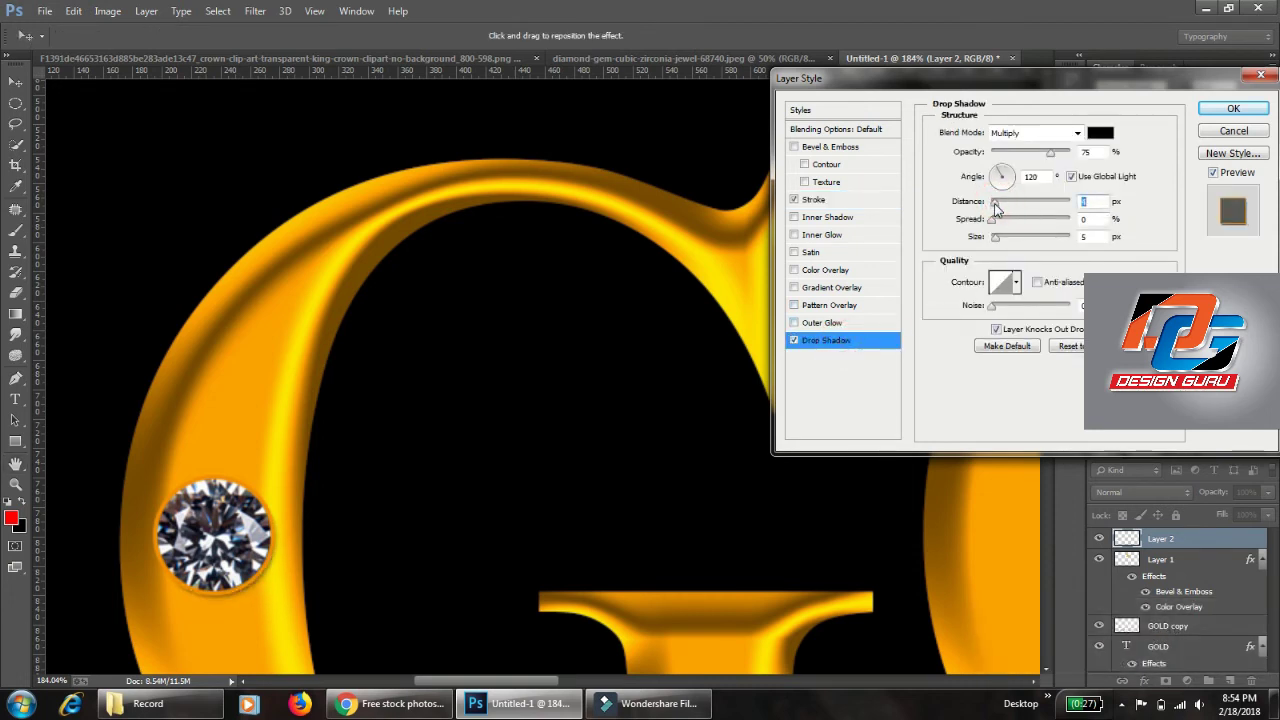
click(996, 208)
key(Up)
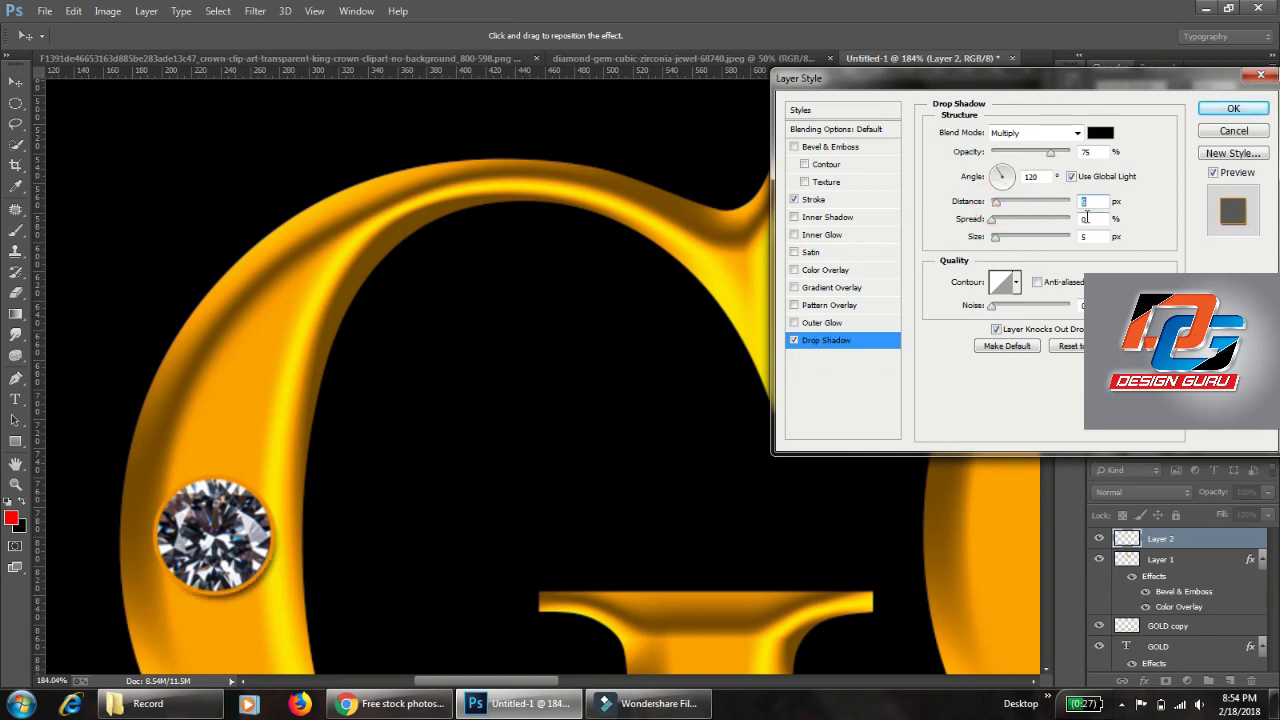
key(Up)
key(Up)
key(Up)
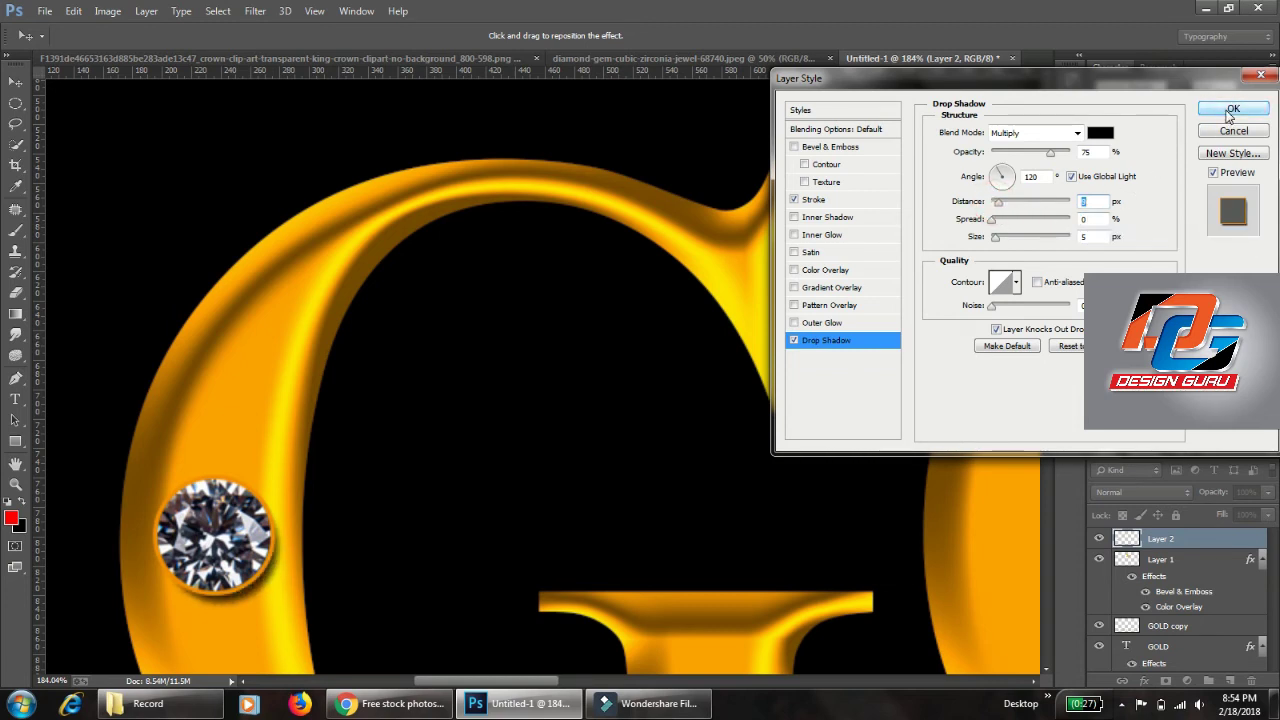
click(1229, 110)
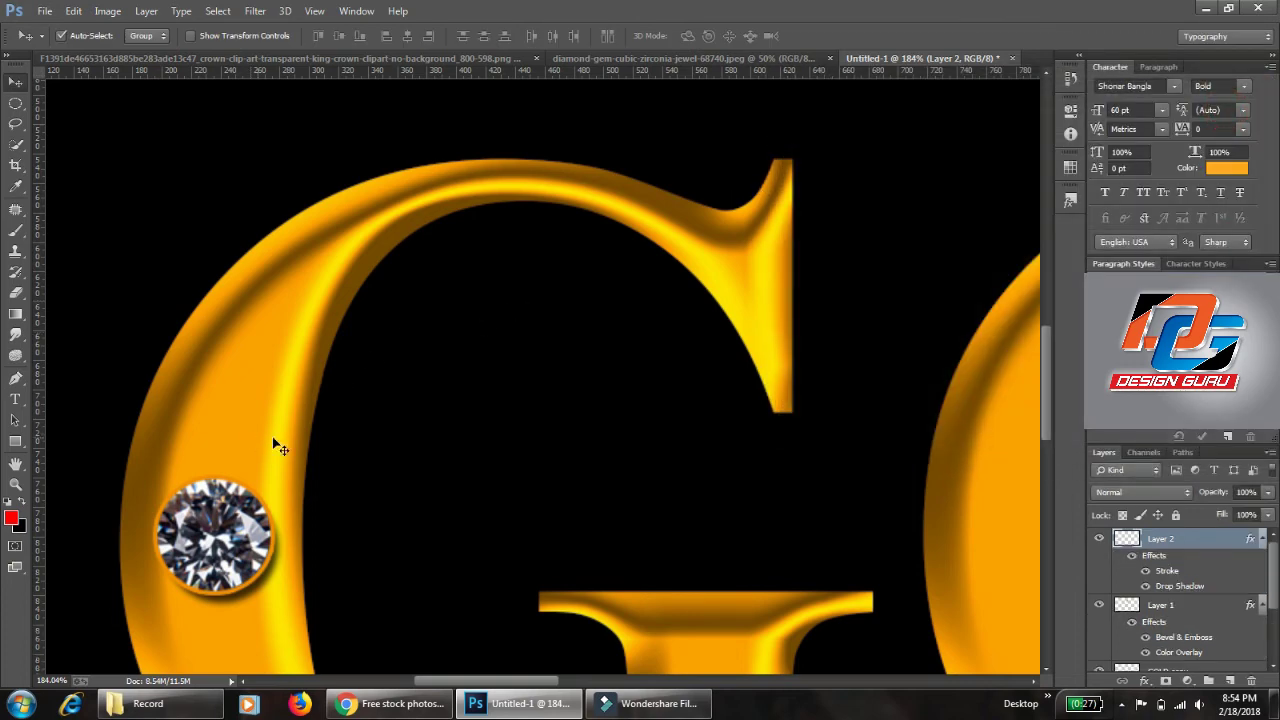
Step: Duplicate the diamond upward along the G's curve and shrink the copy to about 58%
key(Left)
key(Left)
key(Left)
key(Left)
key(Left)
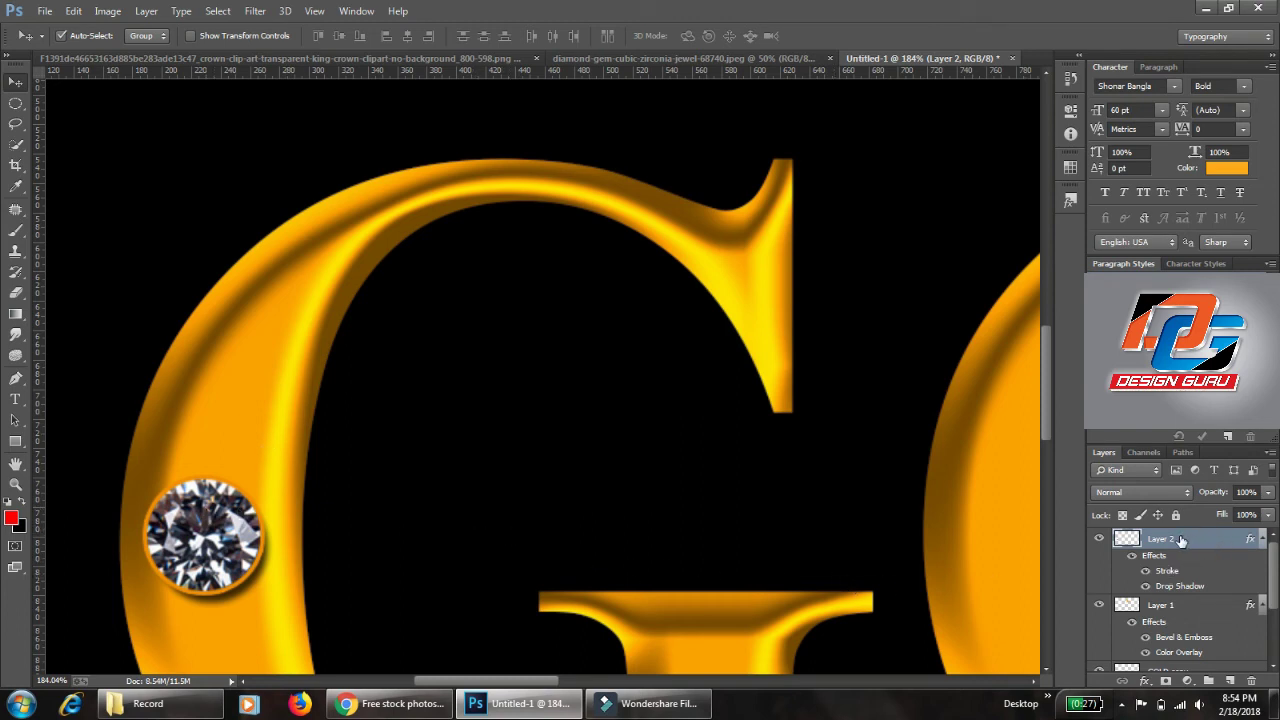
drag(1181, 540, 1231, 680)
mouse_move(219, 539)
mouse_down()
mouse_move(219, 482)
mouse_move(248, 410)
mouse_up()
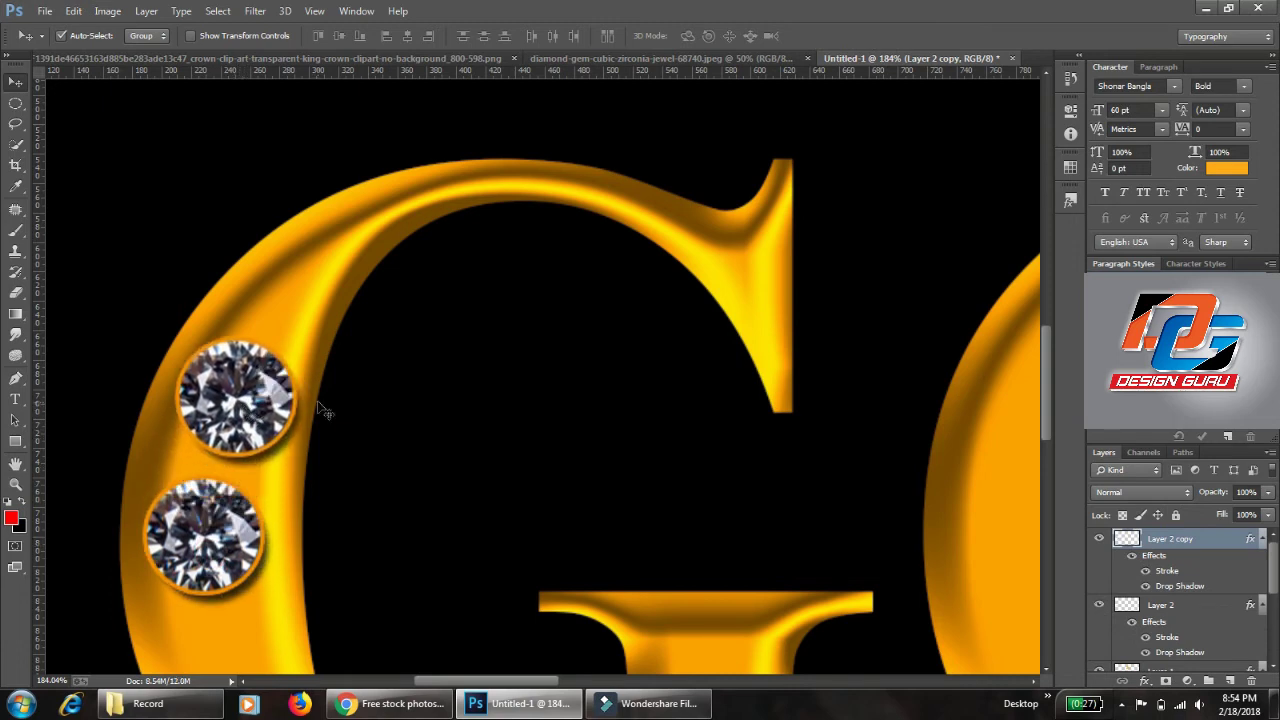
key(ctrl+t)
drag(293, 339, 247, 382)
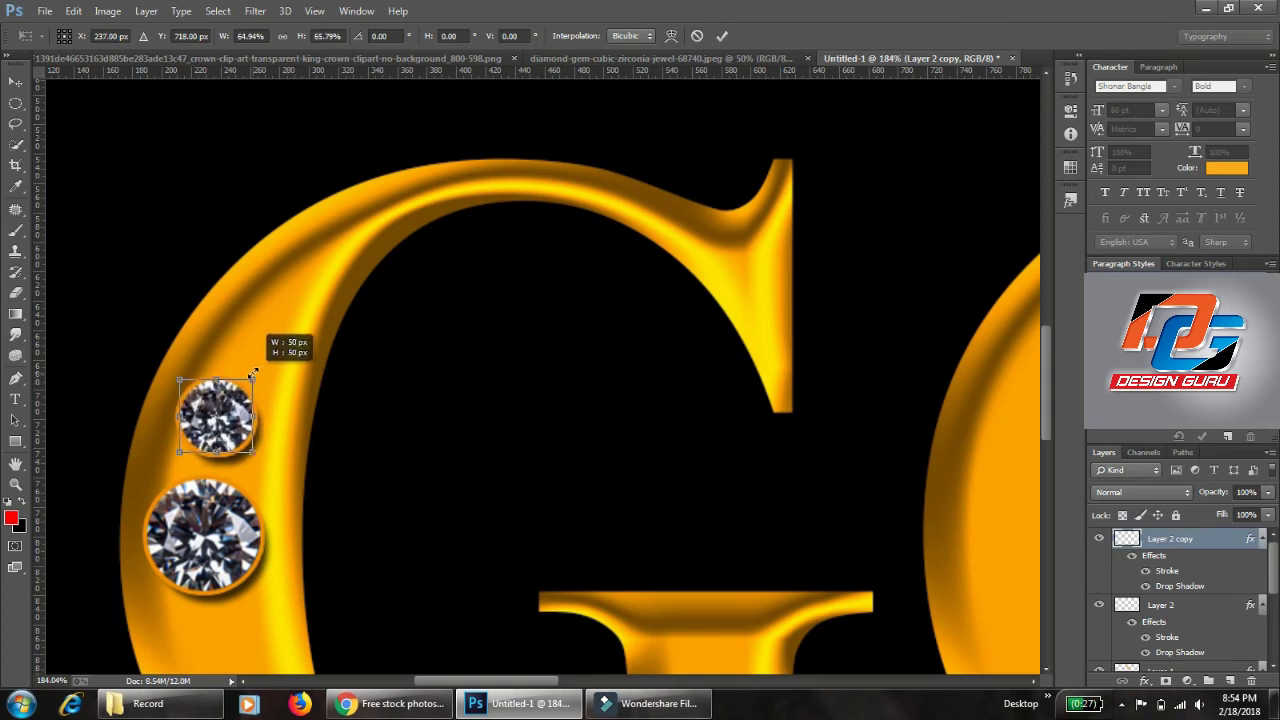
drag(247, 382, 253, 380)
key(Return)
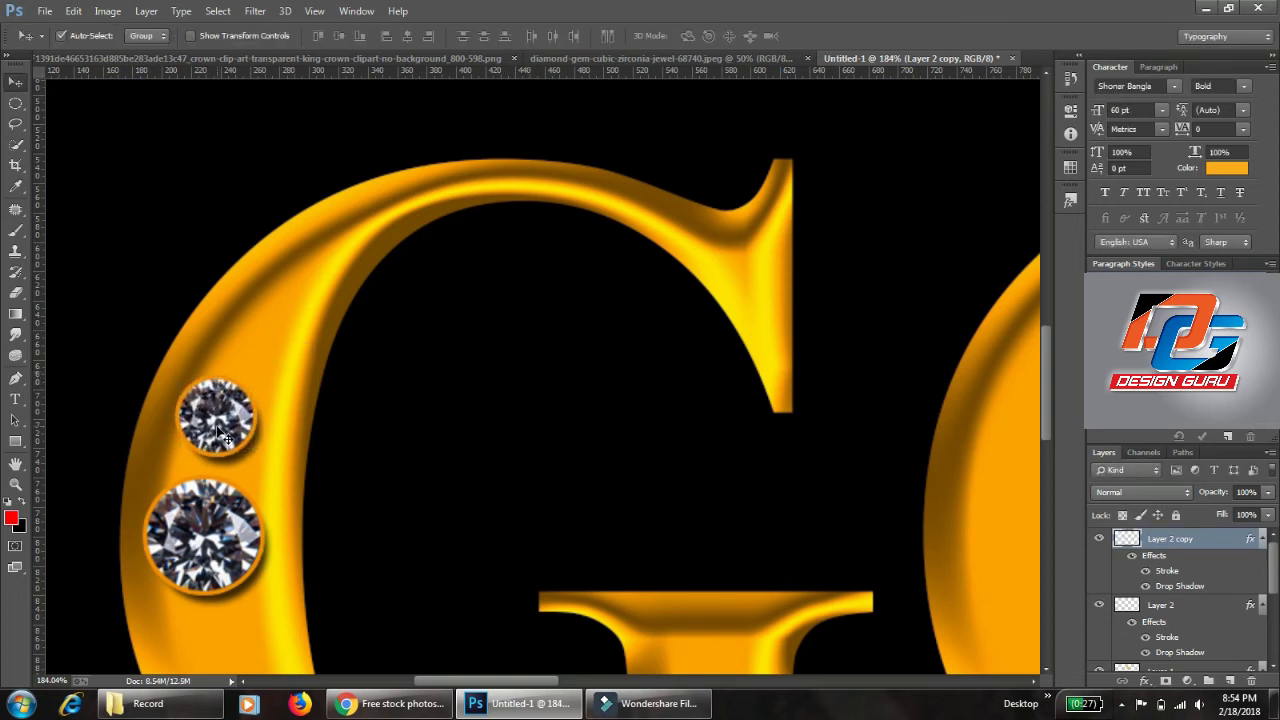
mouse_move(218, 430)
mouse_down()
mouse_move(229, 444)
mouse_move(268, 335)
mouse_move(270, 348)
mouse_up()
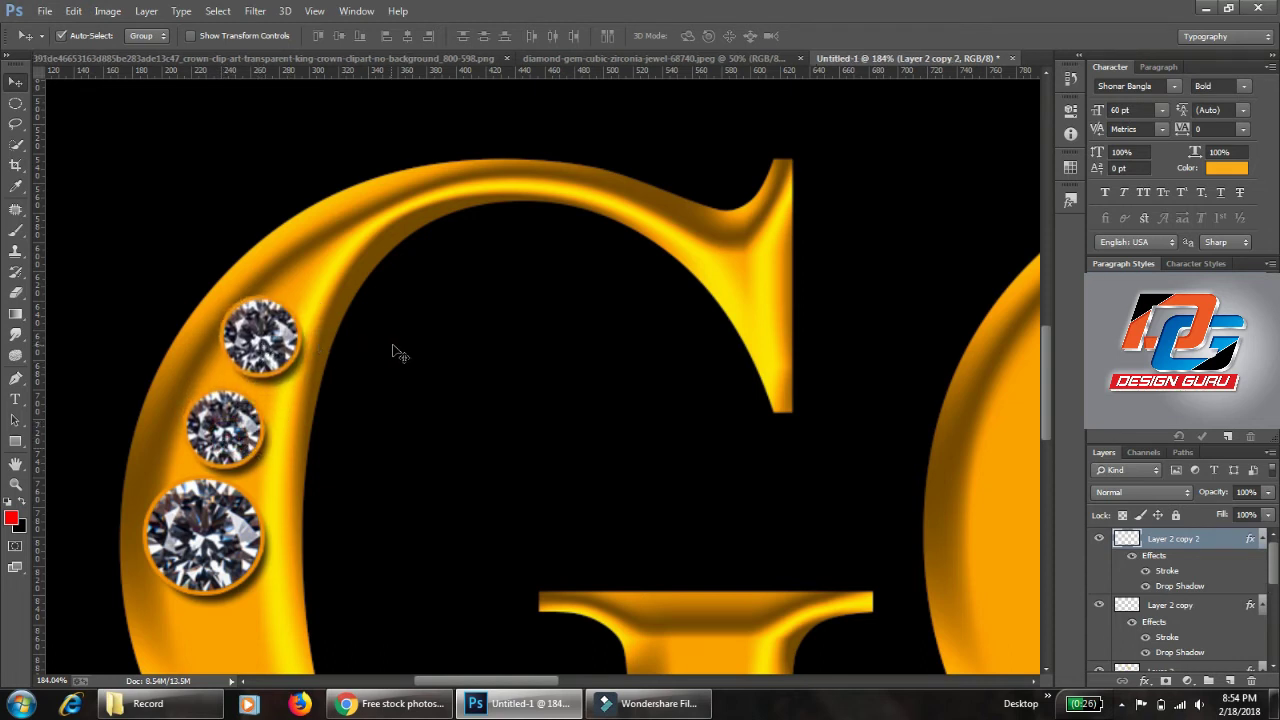
Step: Shrink the top diamond to 66% and nudge the middle diamond into line
key(ctrl+t)
drag(300, 297, 275, 324)
key(Return)
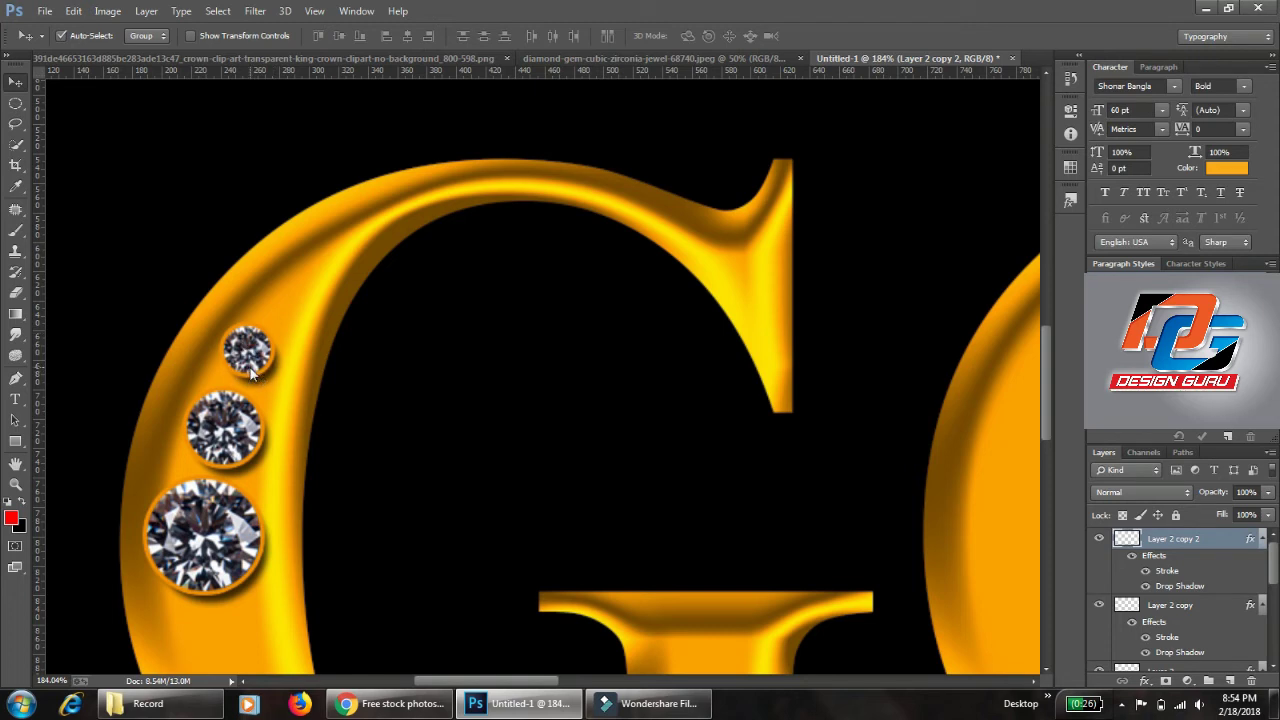
click(215, 435)
key(Left)
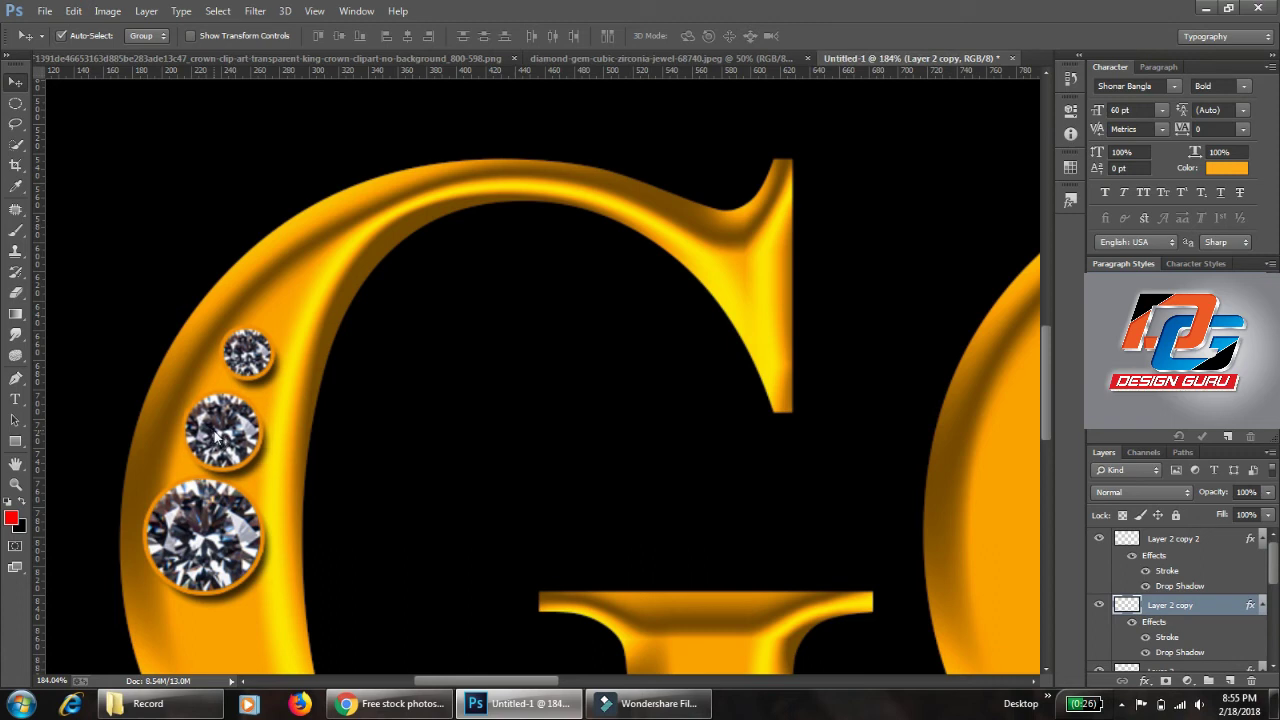
key(Left)
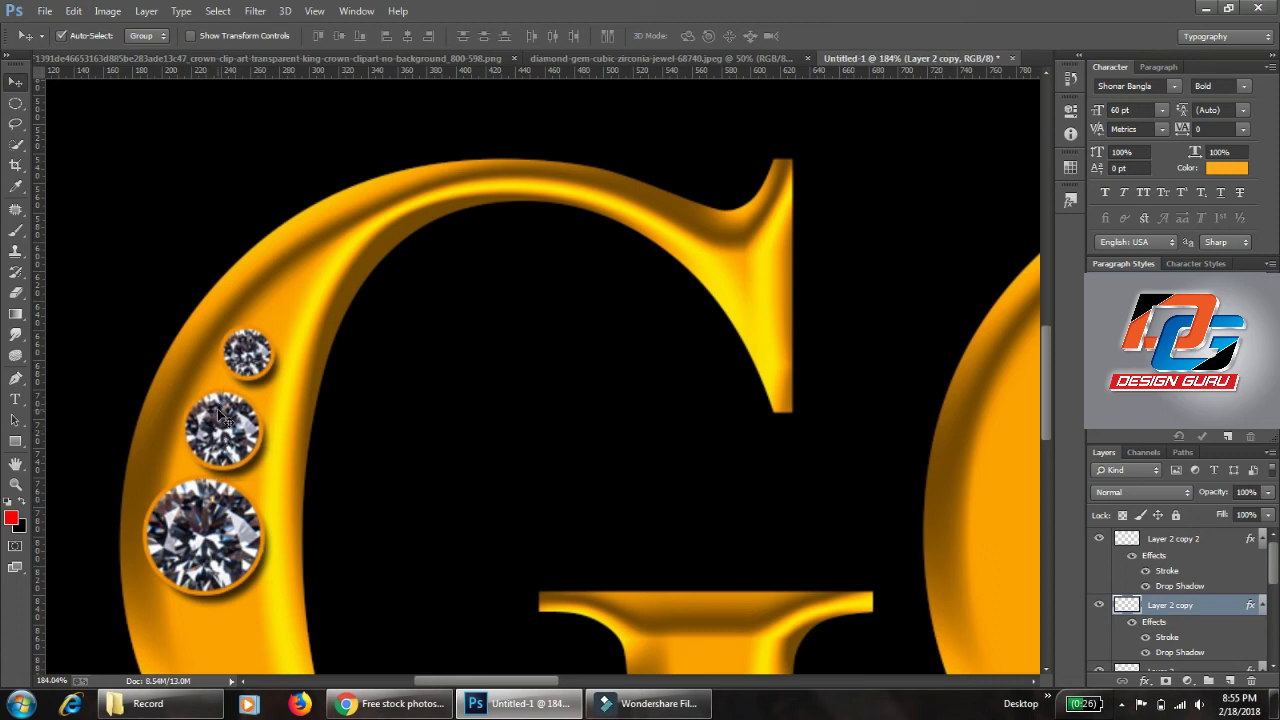
key(Left)
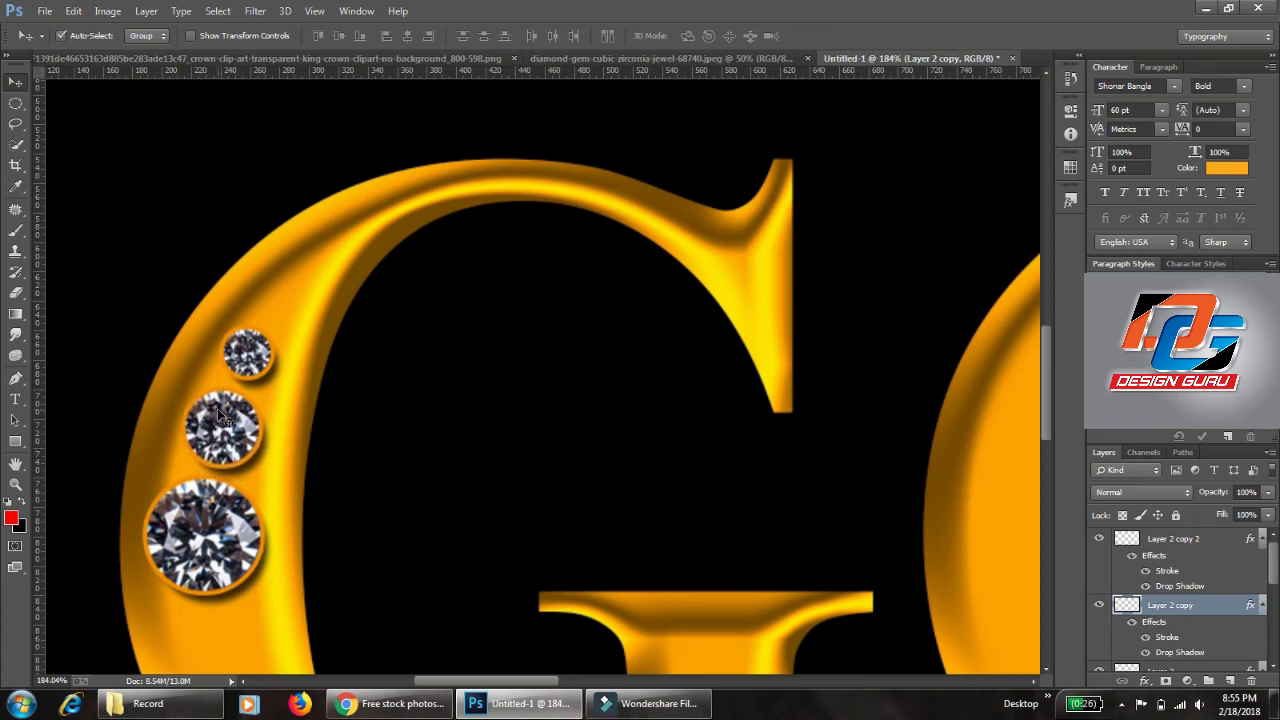
Step: Copy the two upper diamonds below the middle one and flip them vertically
key(ctrl+minus)
key(ctrl+minus)
key(ctrl+minus)
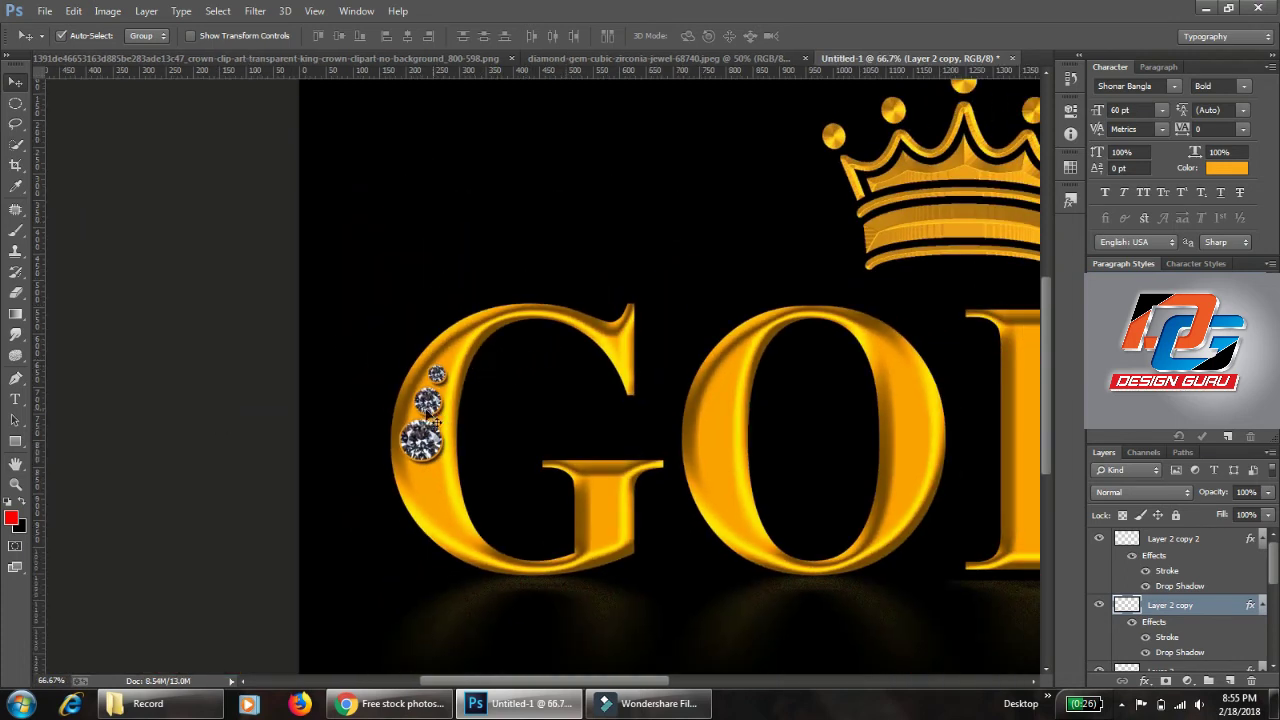
shift+click(447, 381)
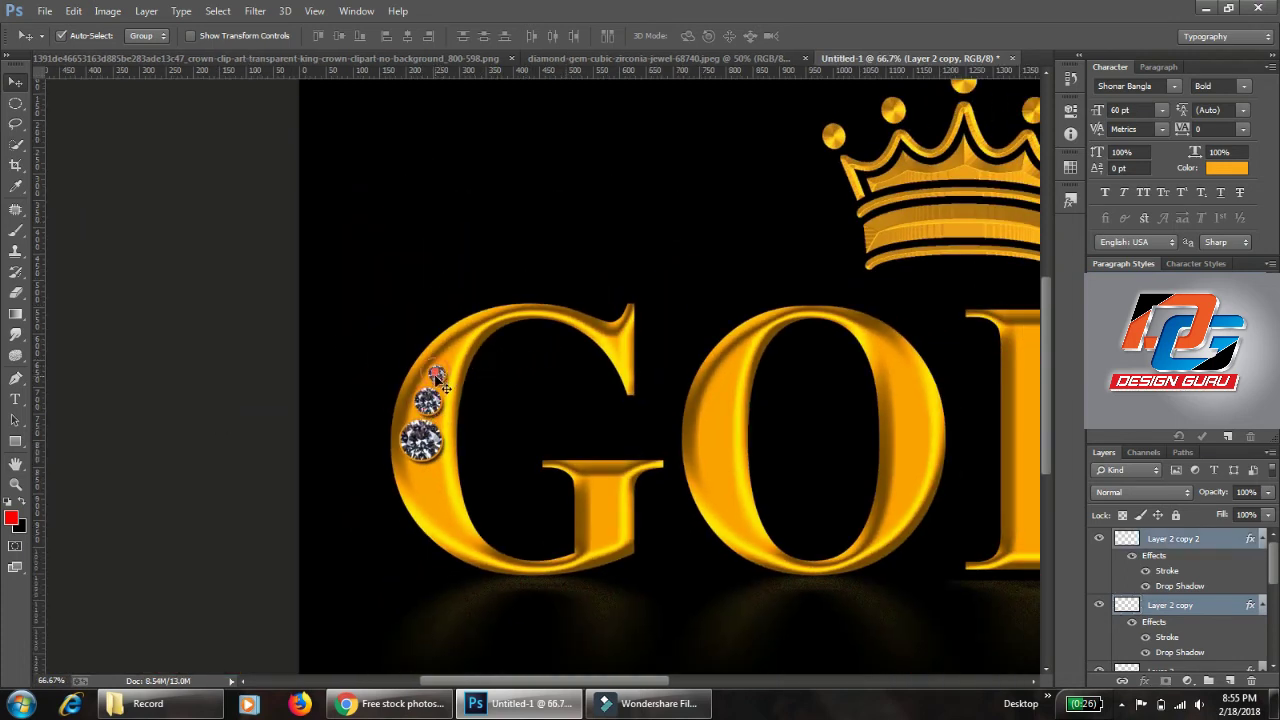
drag(430, 402, 428, 507)
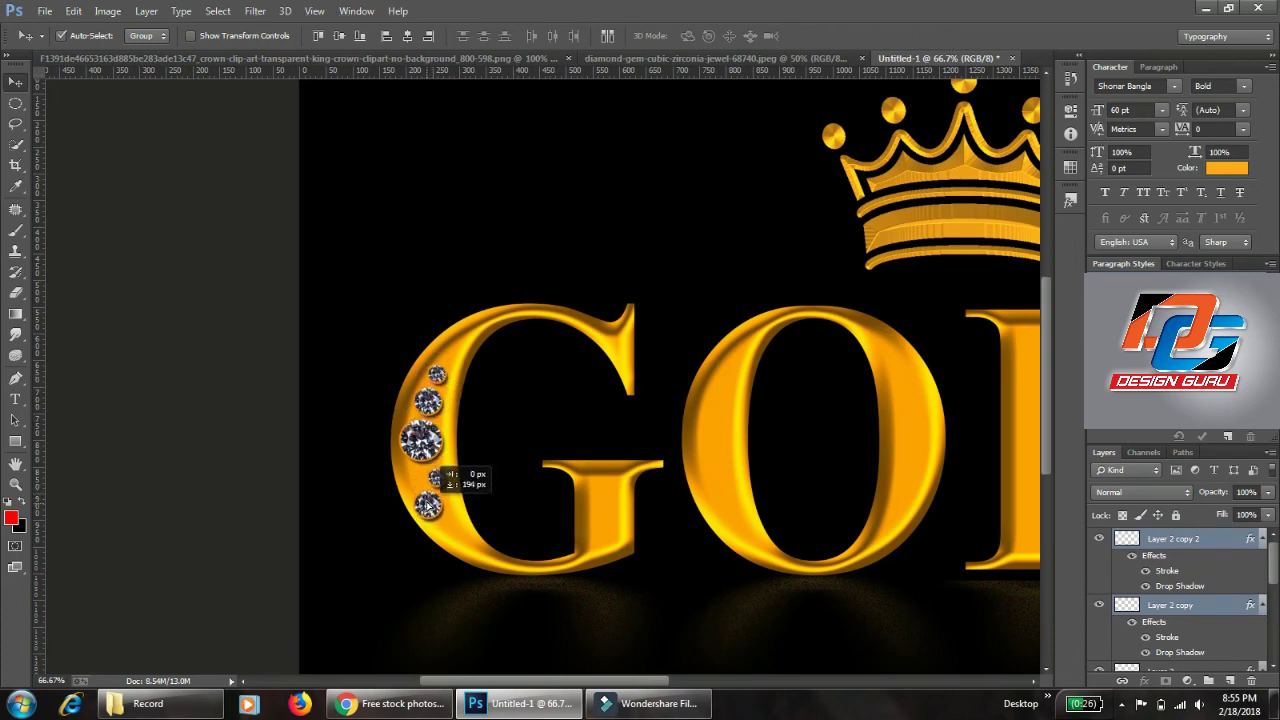
drag(428, 507, 428, 500)
key(Down)
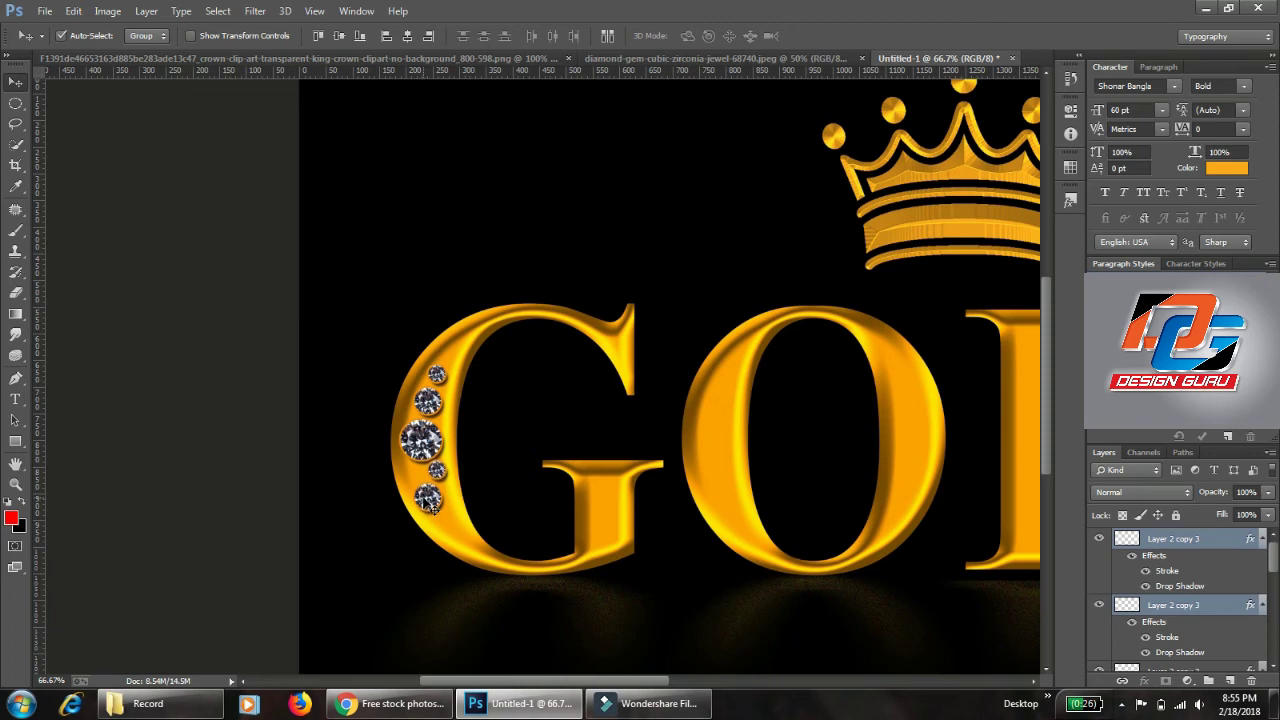
key(Down)
key(Down)
key(Down)
key(ctrl+t)
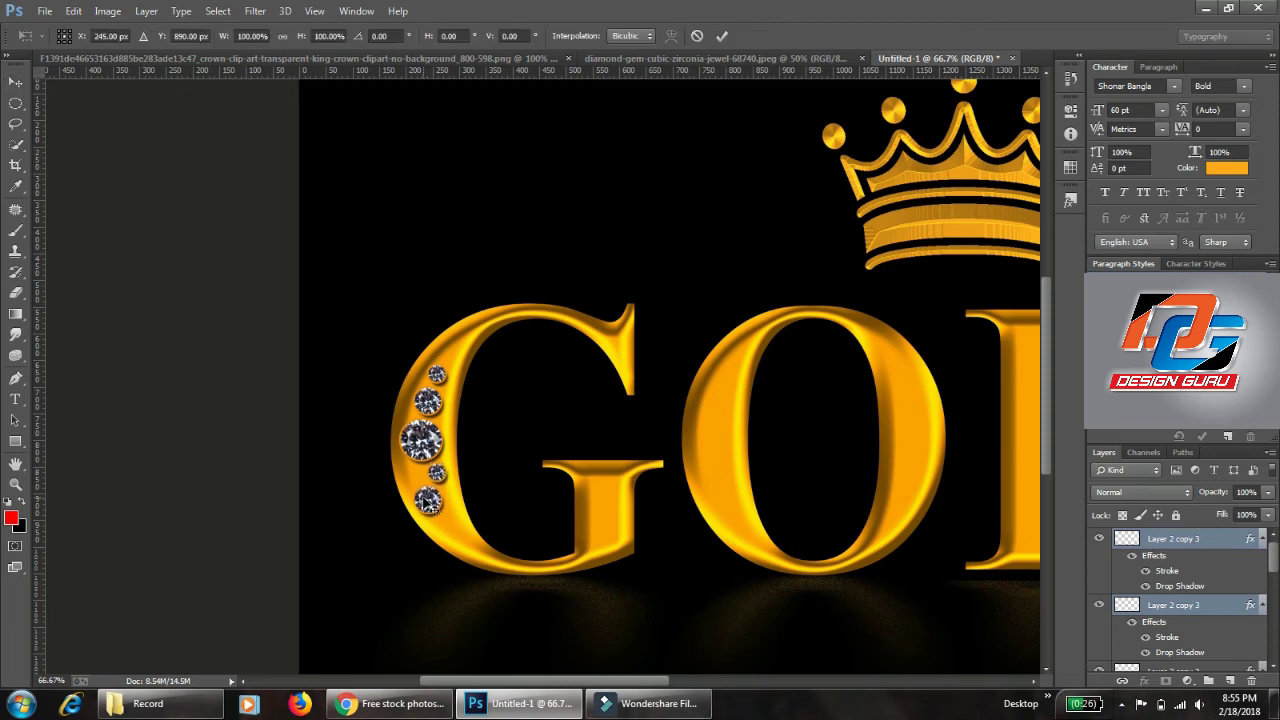
right_click(428, 500)
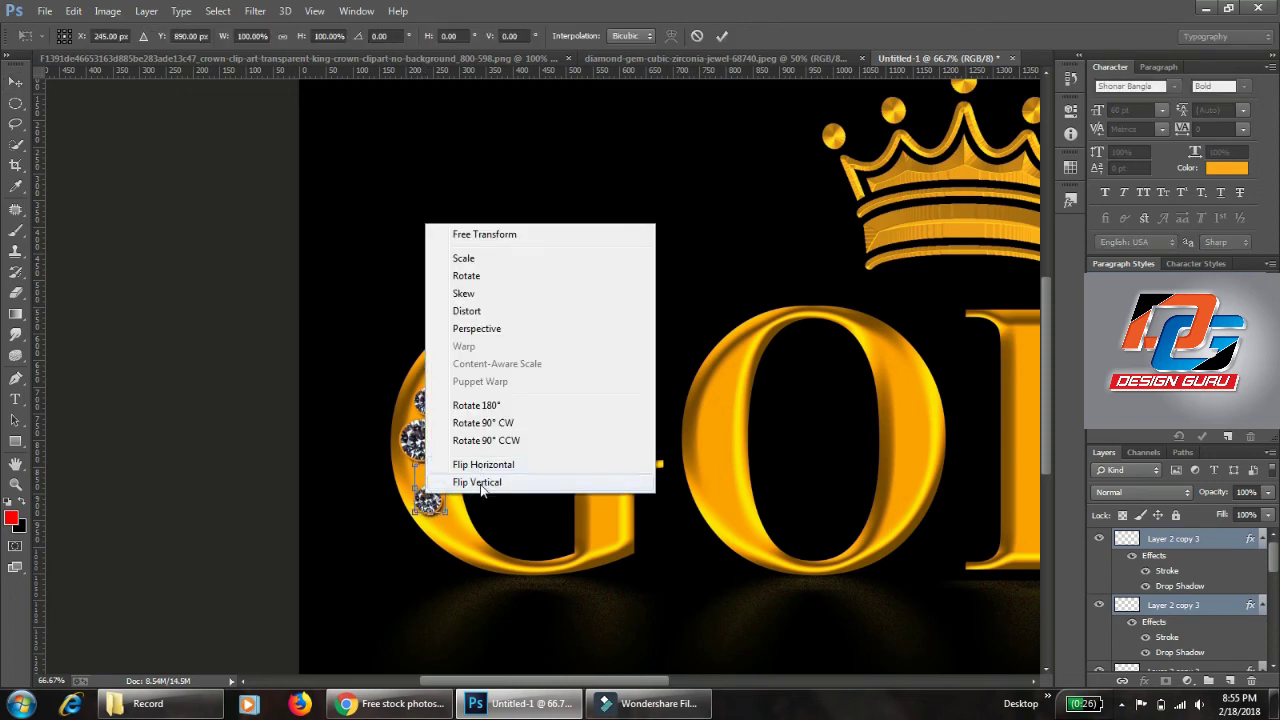
click(481, 485)
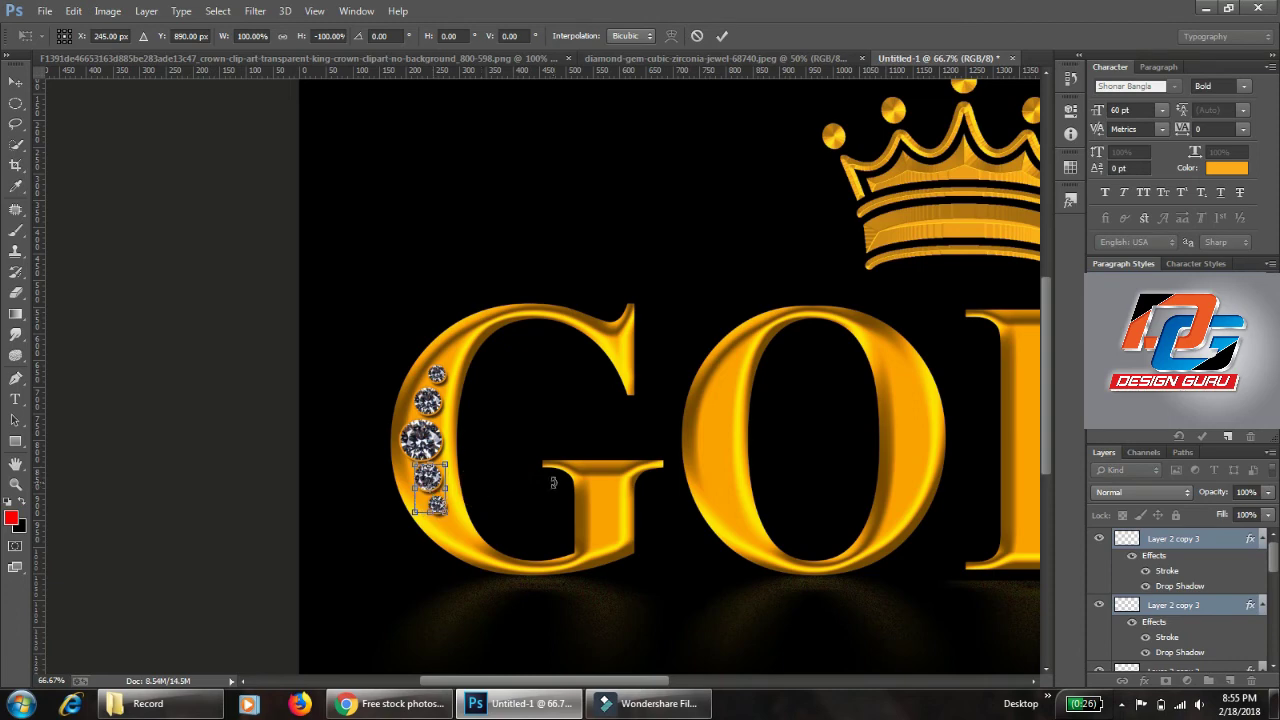
key(Return)
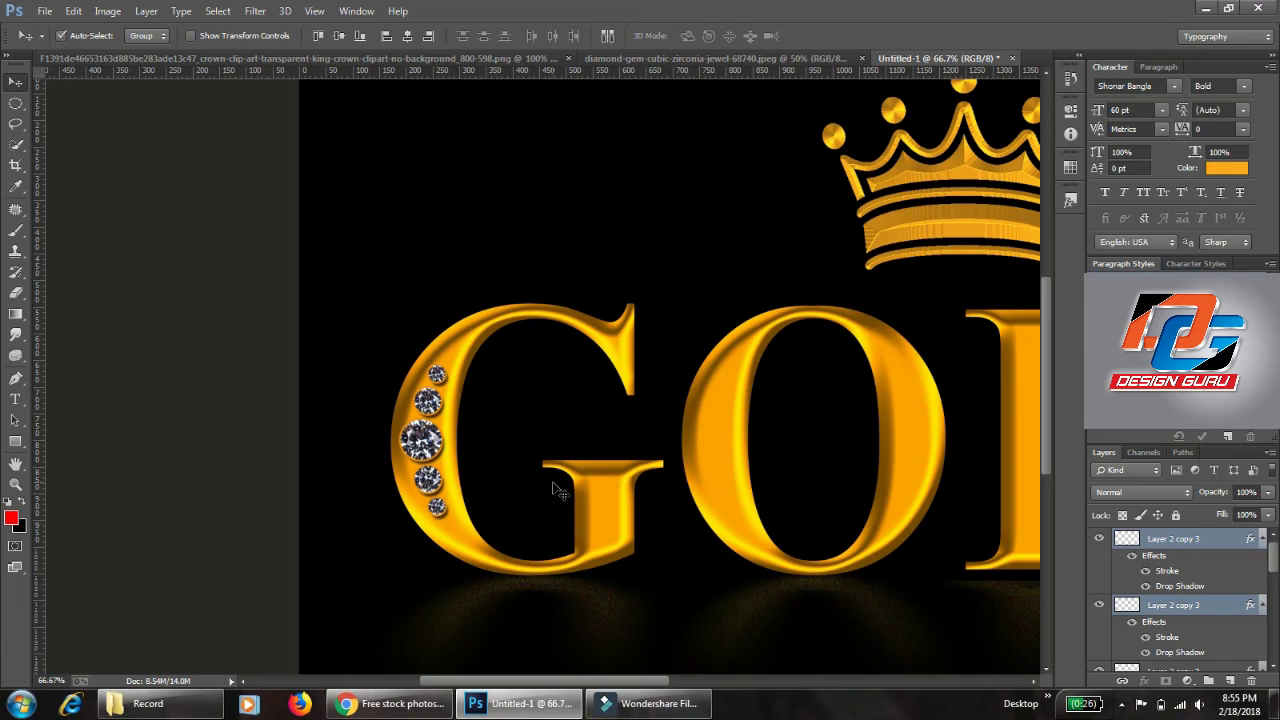
Step: Select the whole five-diamond column and shrink it slightly about its centre
key(ctrl+0)
click(172, 471)
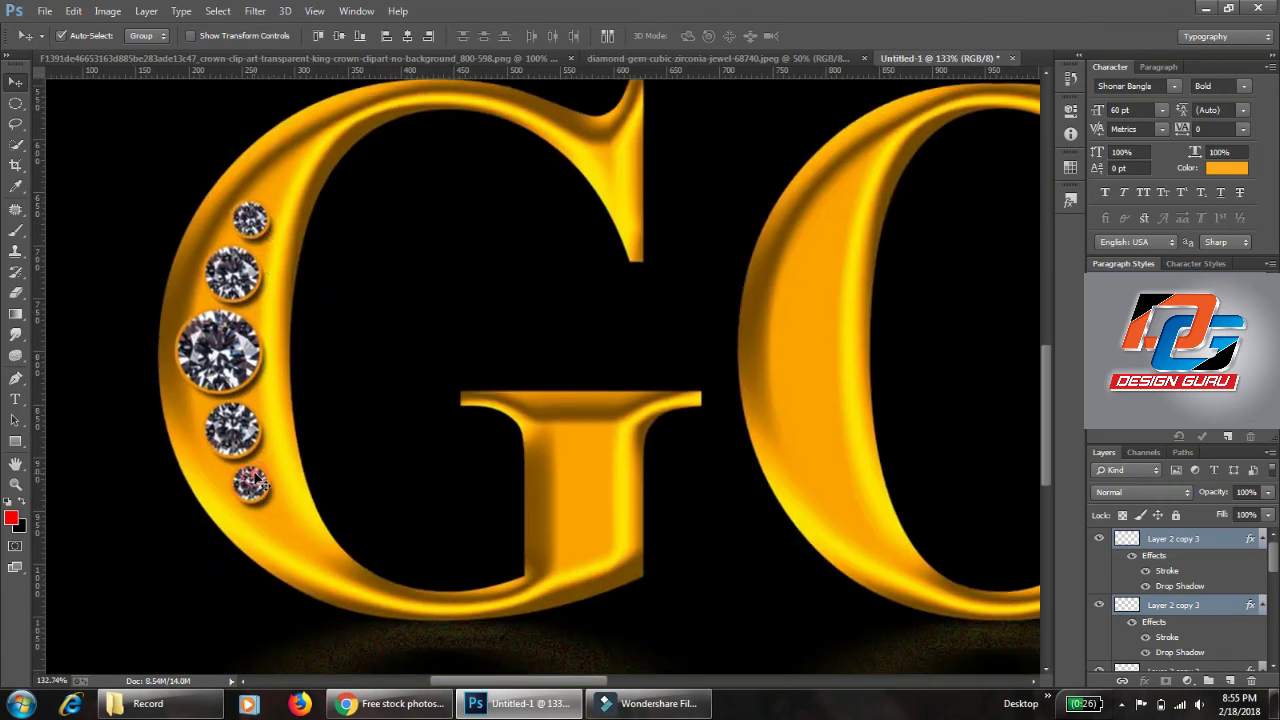
key(ctrl+t)
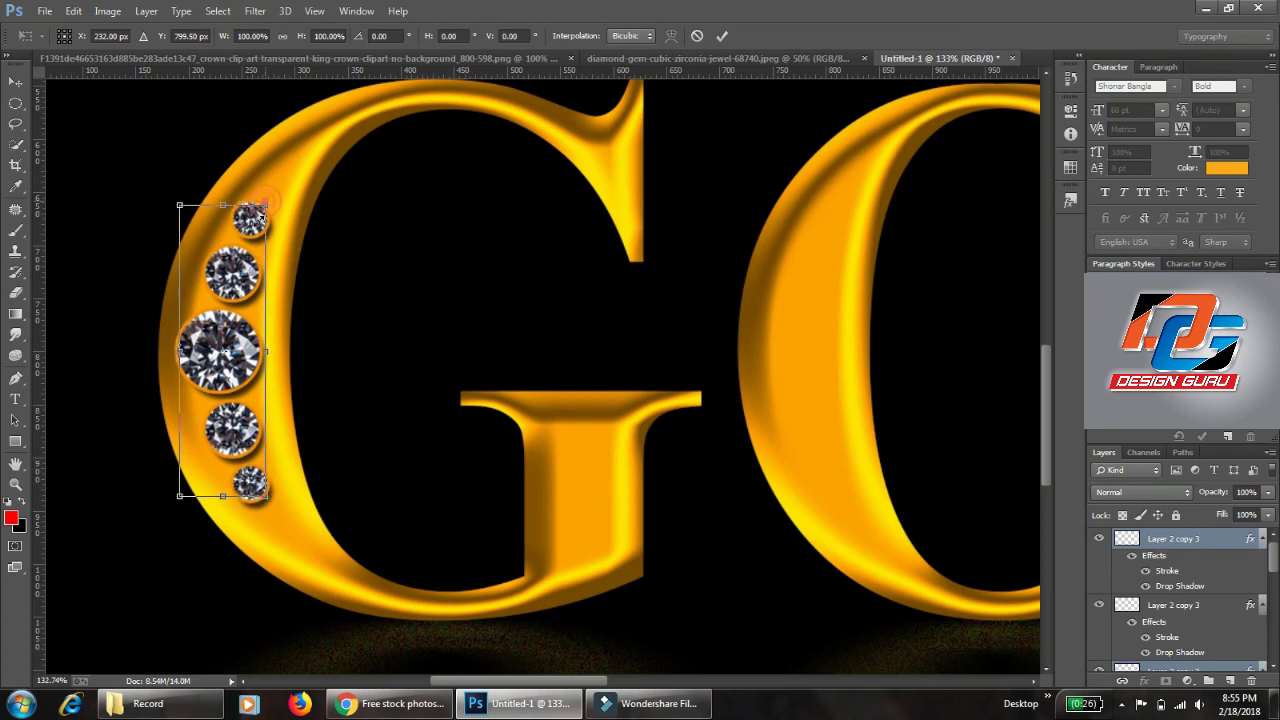
drag(270, 198, 259, 228)
key(Escape)
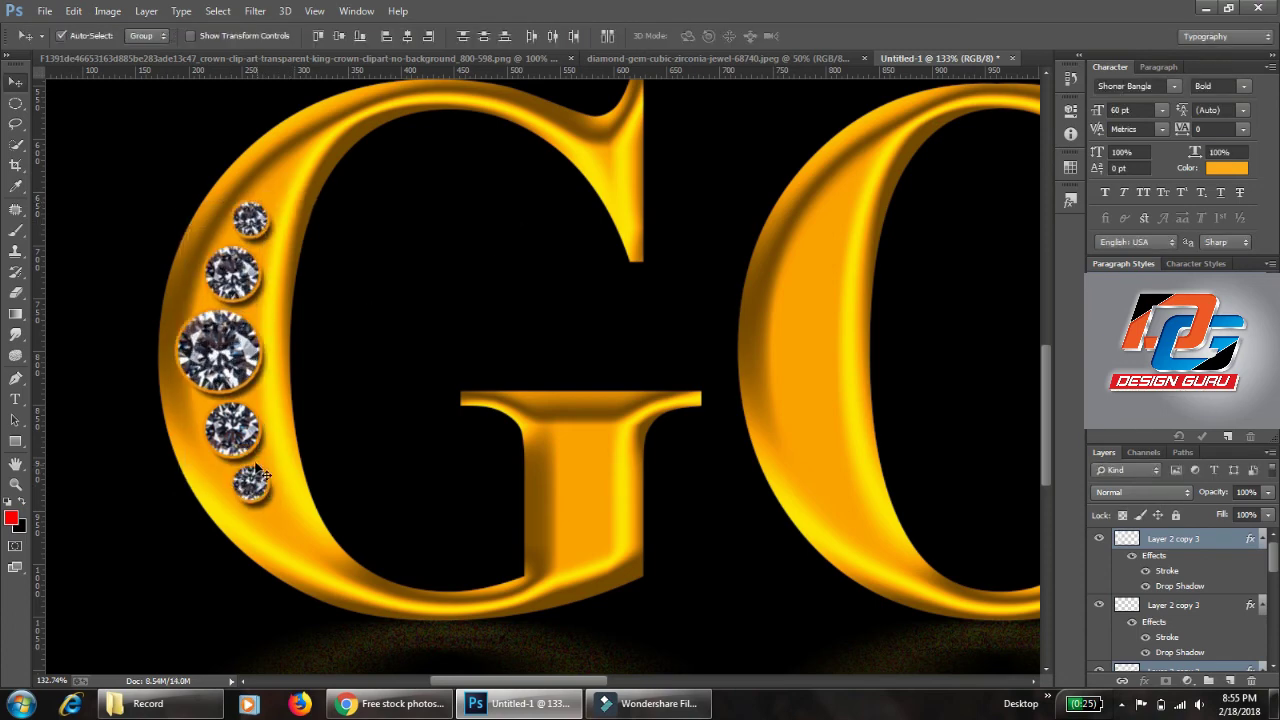
shift+click(240, 360)
key(ctrl+t)
key(Escape)
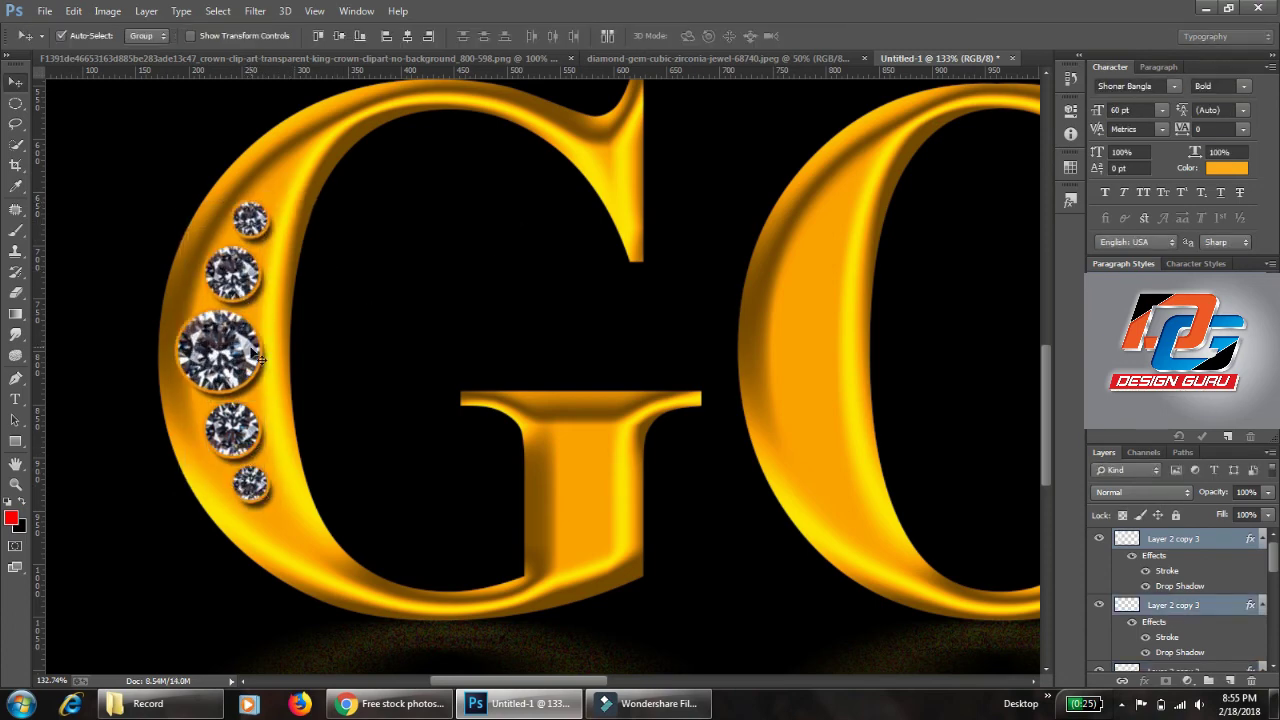
key(ctrl+t)
drag(265, 203, 257, 238)
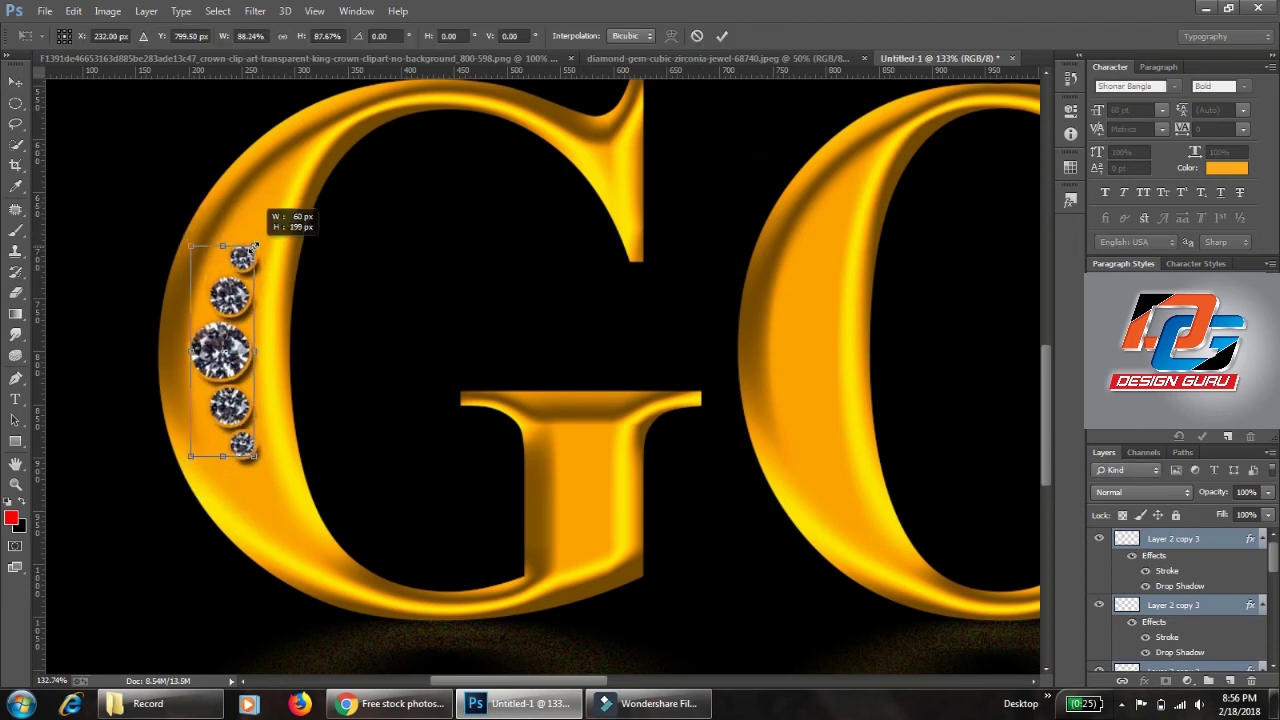
key(Return)
Step: Copy the diamond column onto the O, adding a mirrored column on its right side
drag(220, 352, 790, 345)
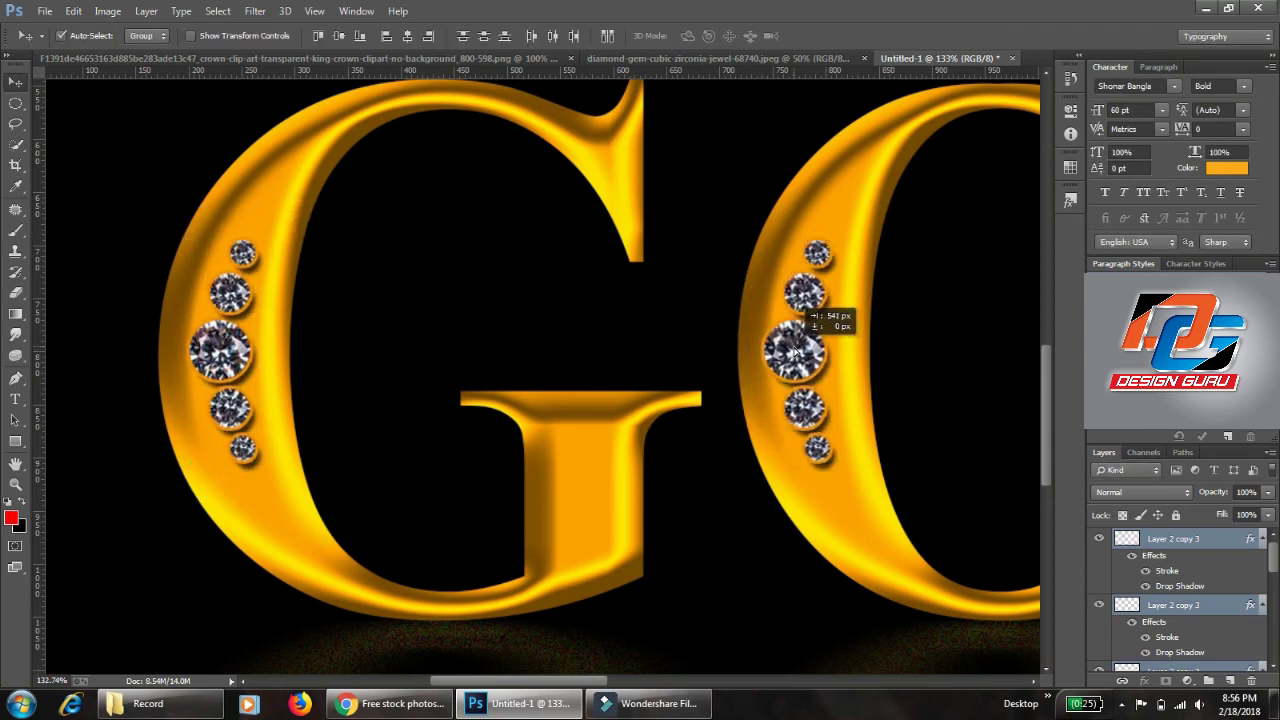
scroll(597, 337, right, 5)
mouse_move(258, 360)
mouse_down()
mouse_move(574, 345)
mouse_move(674, 357)
mouse_up()
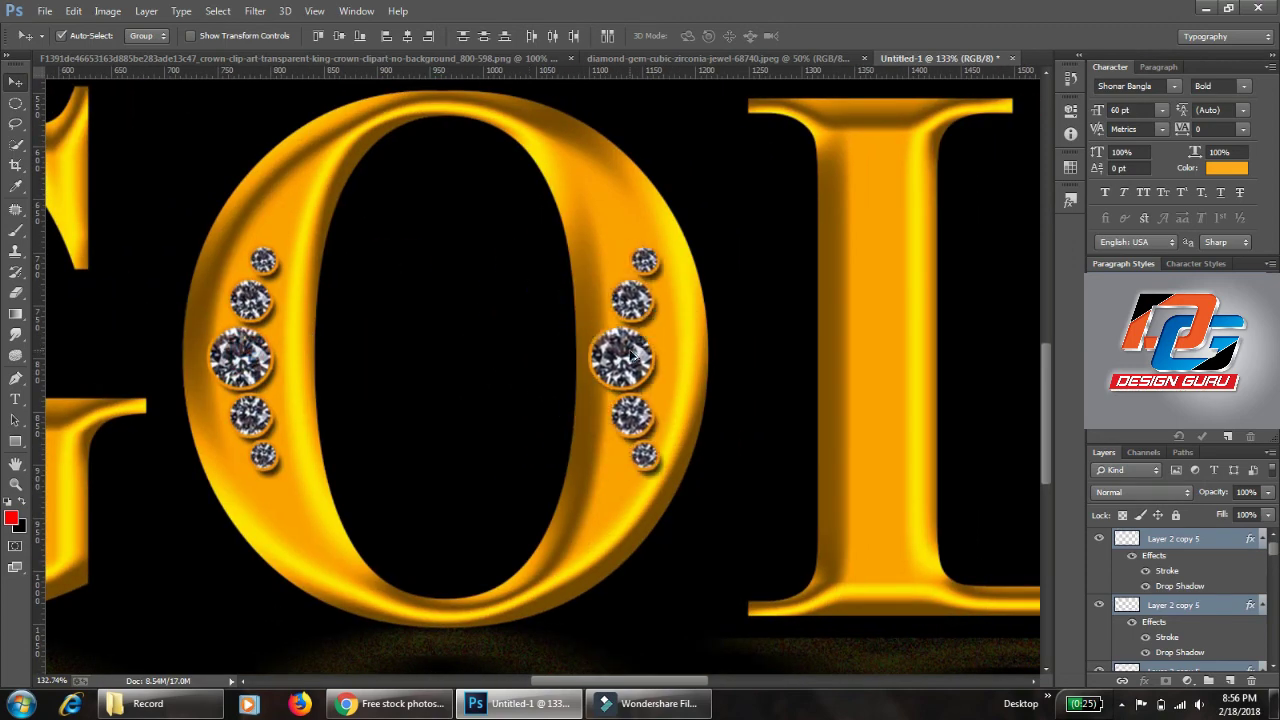
key(ctrl+t)
right_click(610, 340)
click(705, 604)
key(Return)
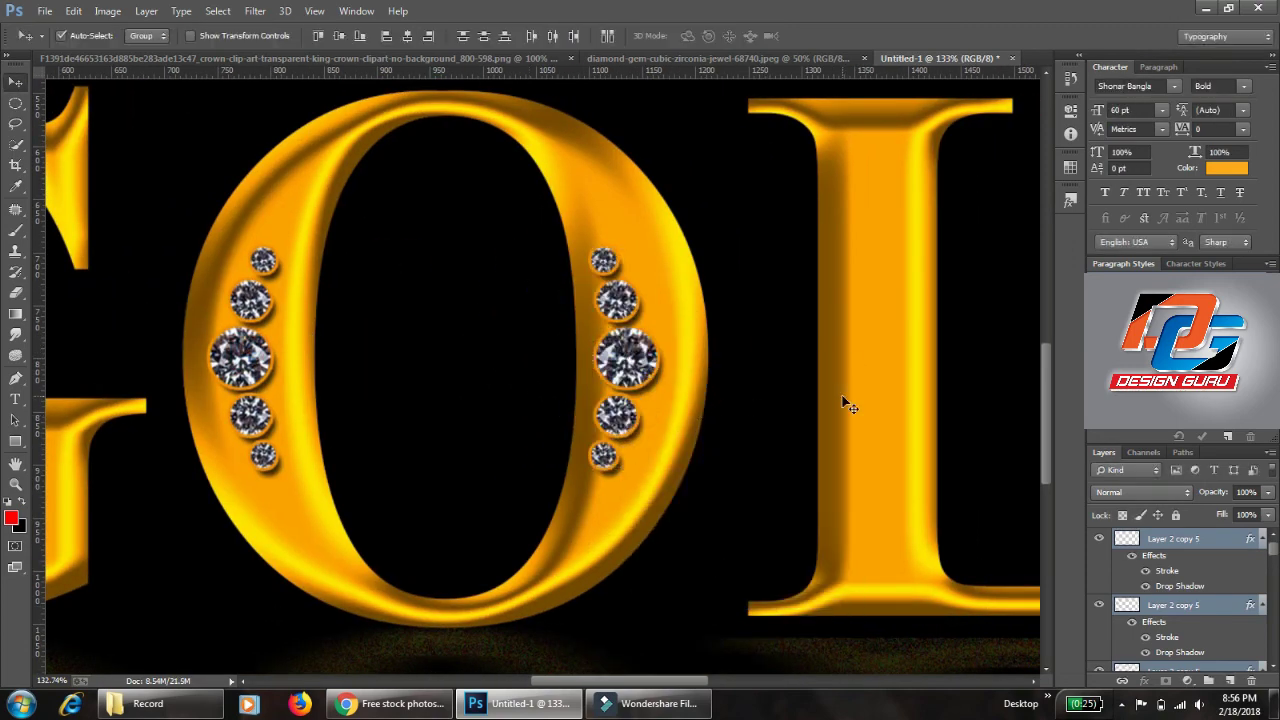
key(Right)
key(Right)
key(Right)
Step: Copy a diamond column onto the next letter and line up the L's diamonds evenly
drag(641, 372, 886, 372)
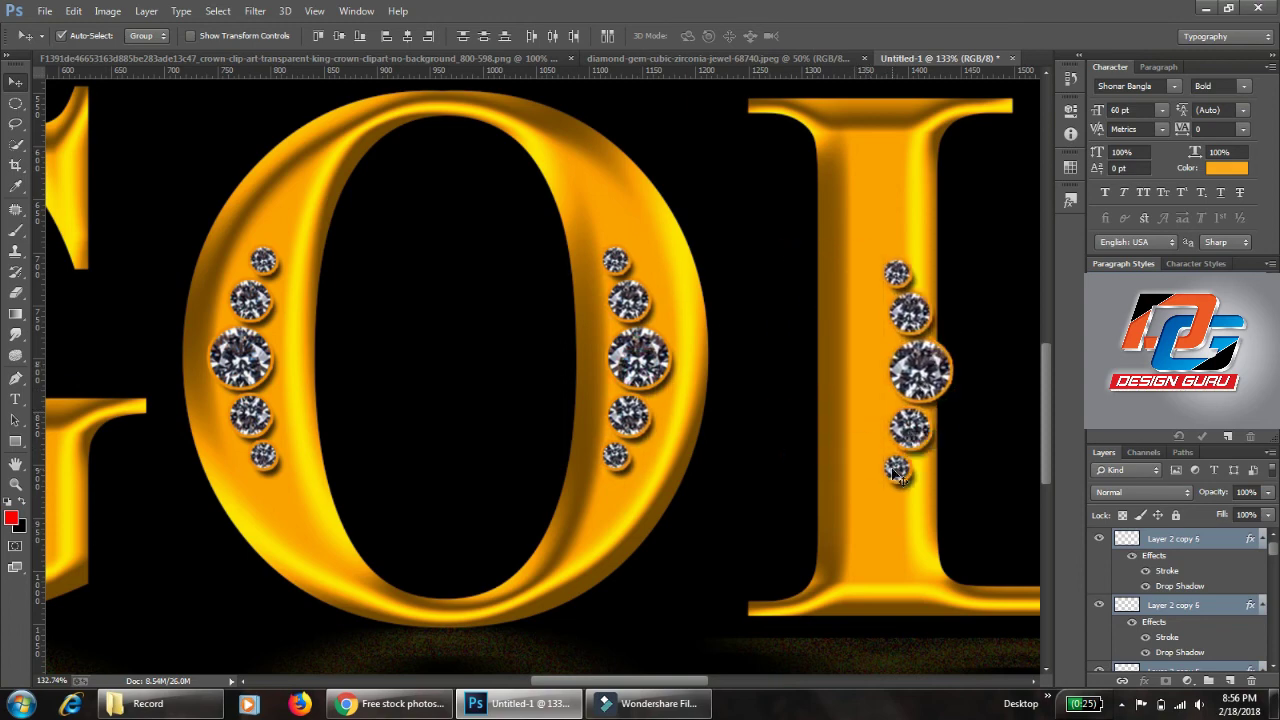
click(1180, 607)
drag(863, 428, 874, 428)
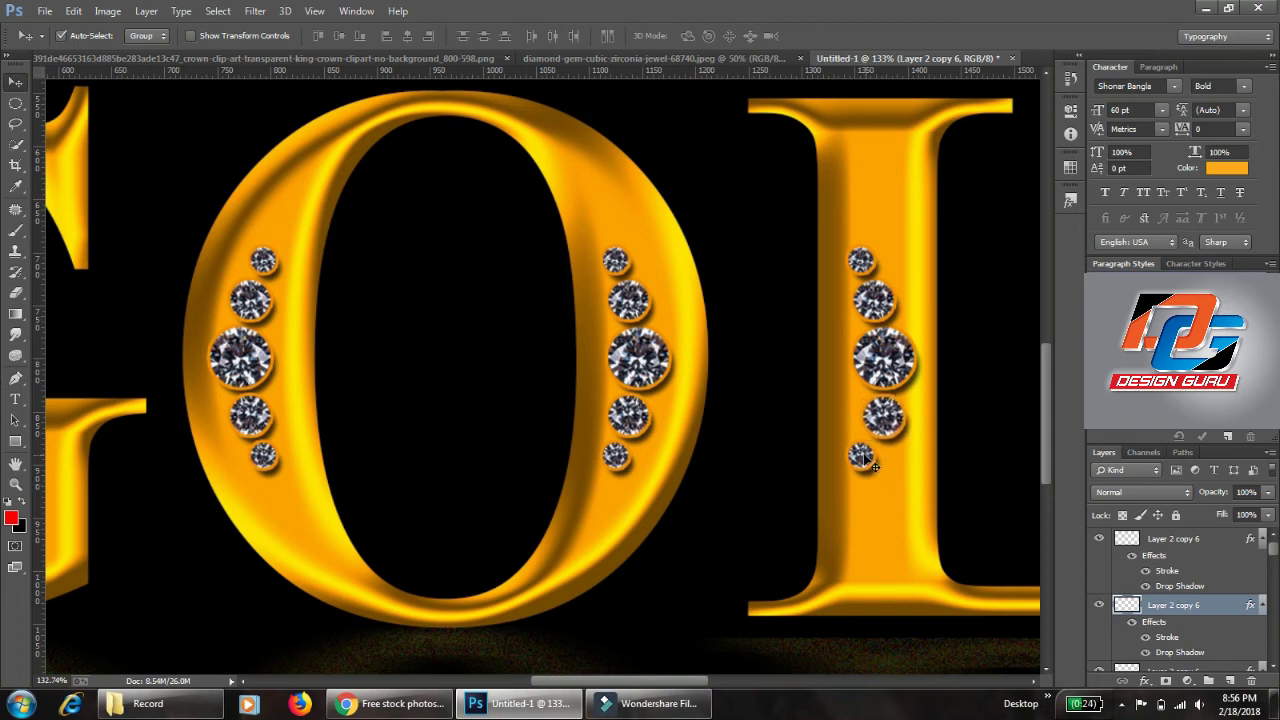
drag(862, 456, 879, 456)
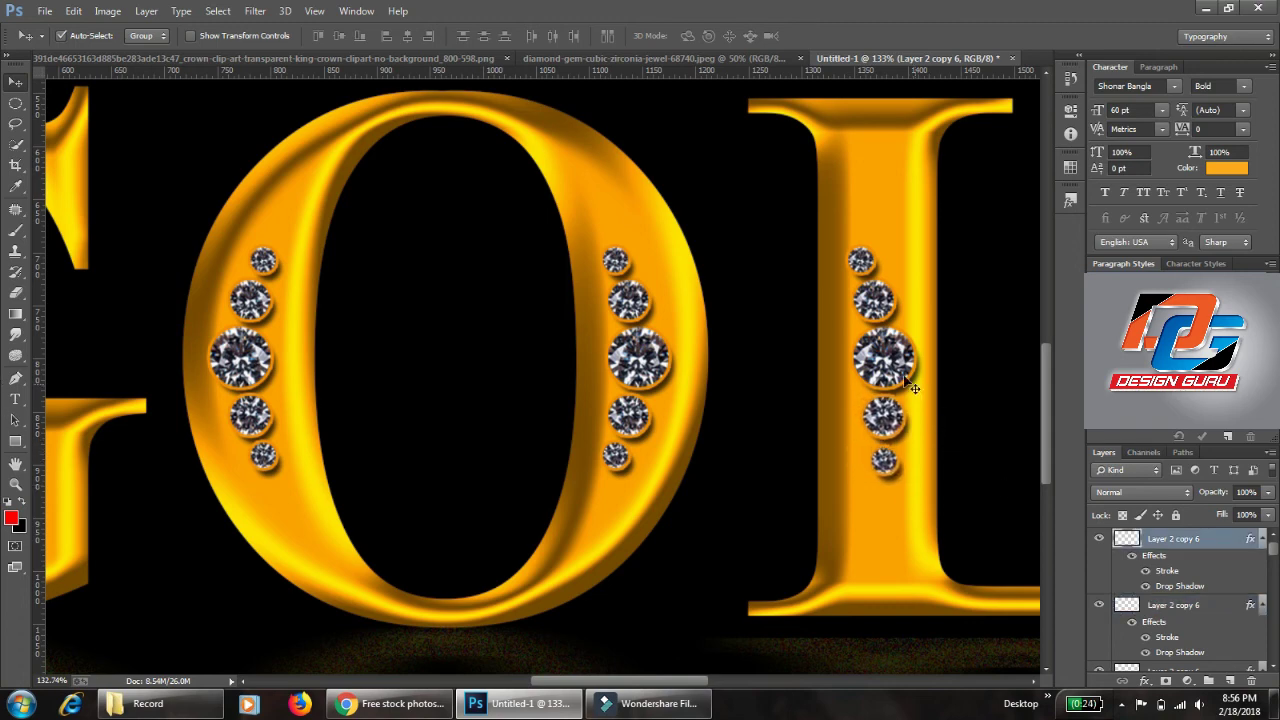
drag(888, 305, 896, 305)
key(Right)
key(Right)
key(Right)
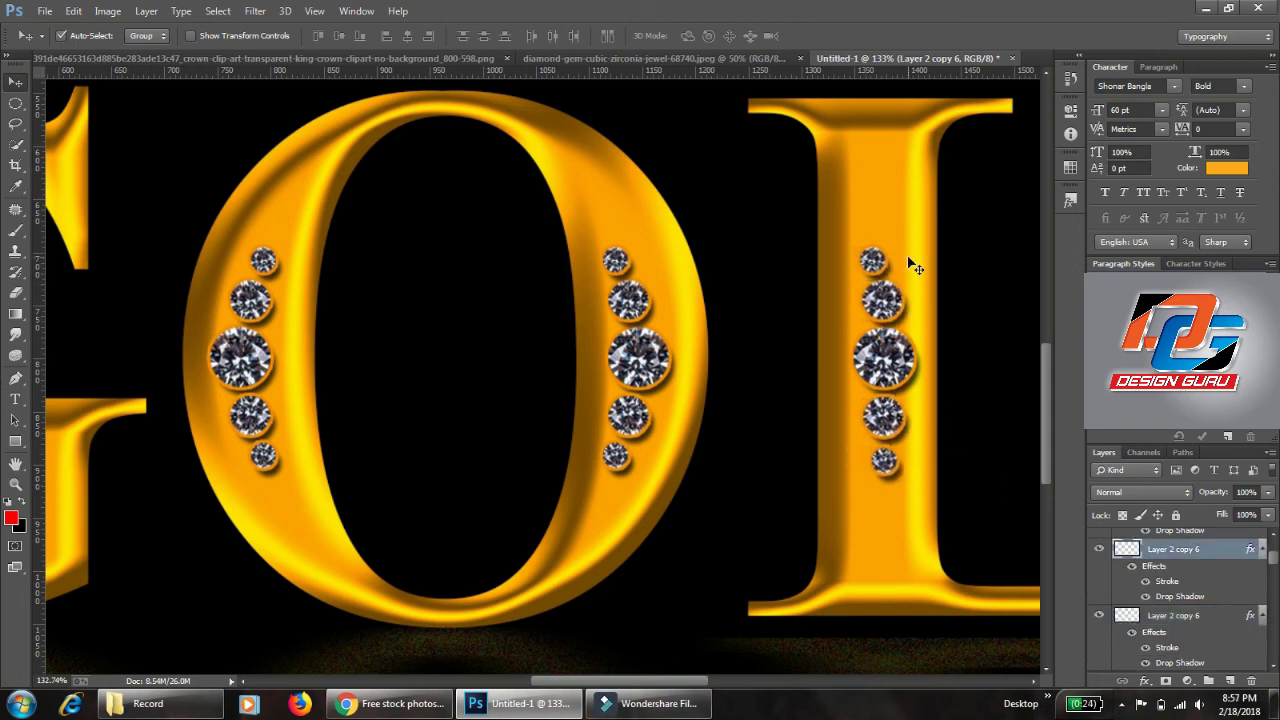
key(Right)
key(Right)
key(ctrl+minus)
key(ctrl+minus)
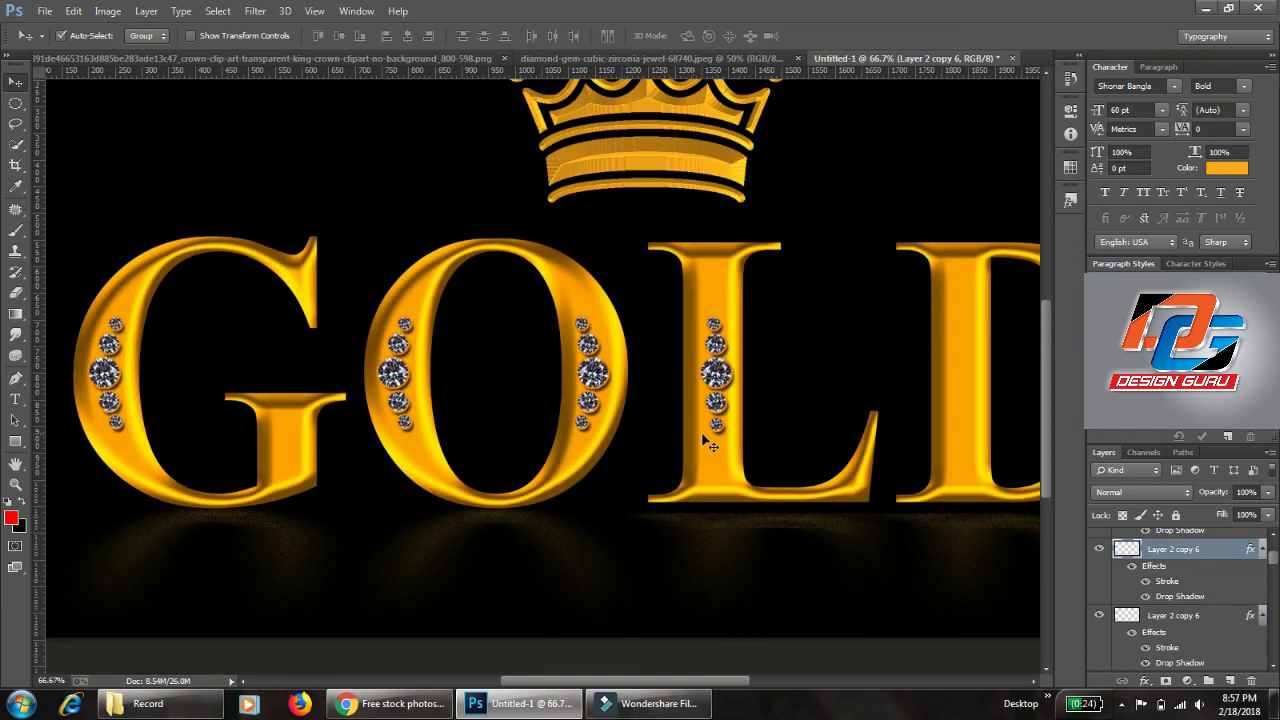
Step: Group the L's diamond layers and the O's right-side diamond layers
click(720, 430)
shift+click(716, 405)
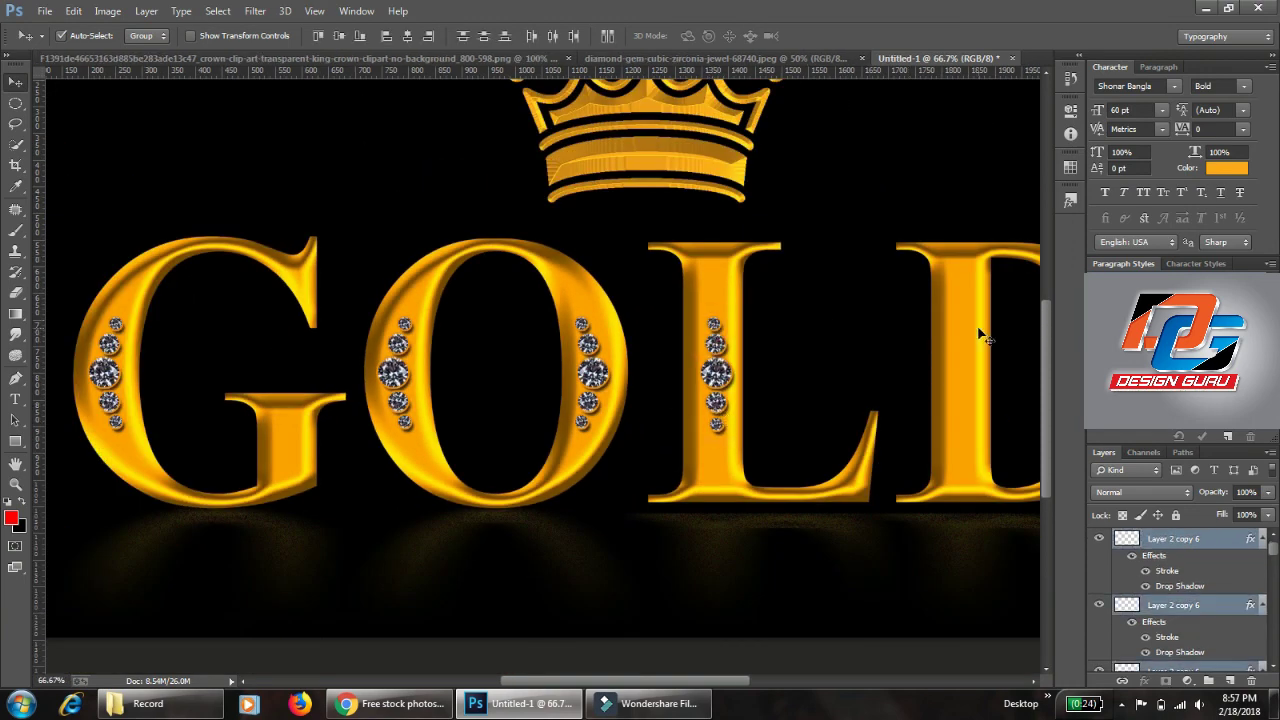
key(ctrl+g)
key(Left)
key(Left)
key(Left)
click(590, 392)
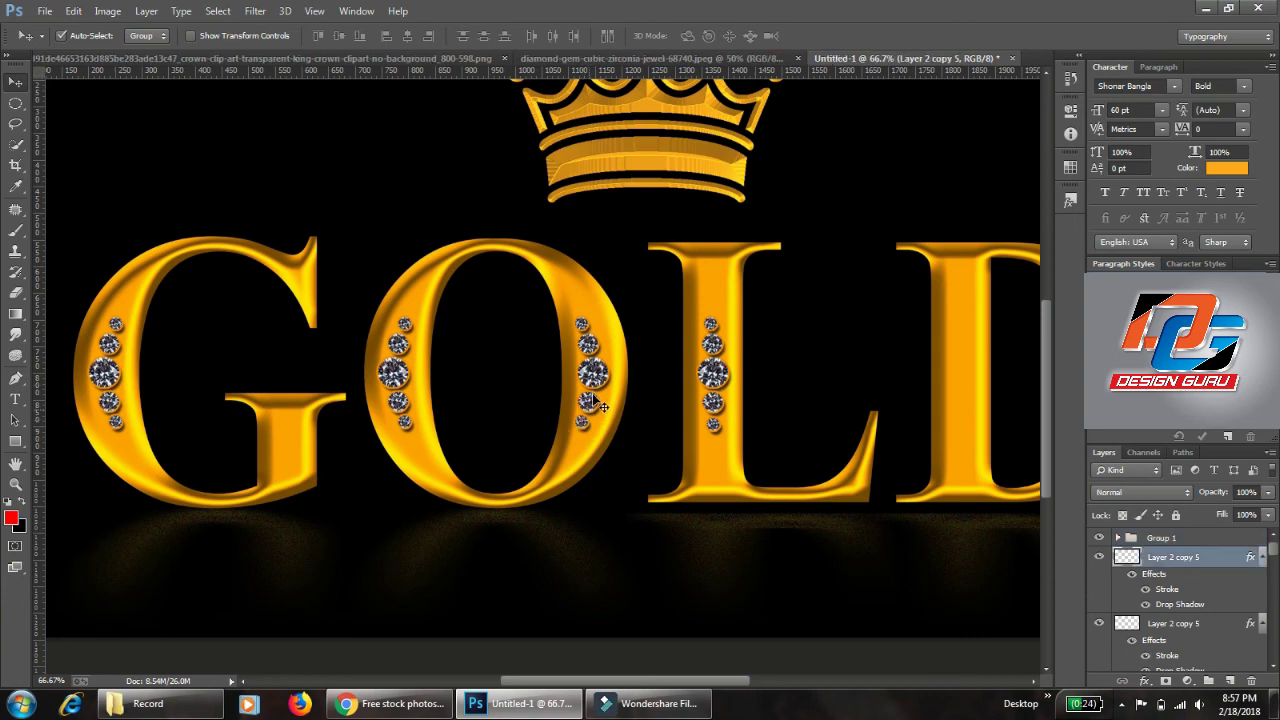
shift+click(592, 372)
key(ctrl+g)
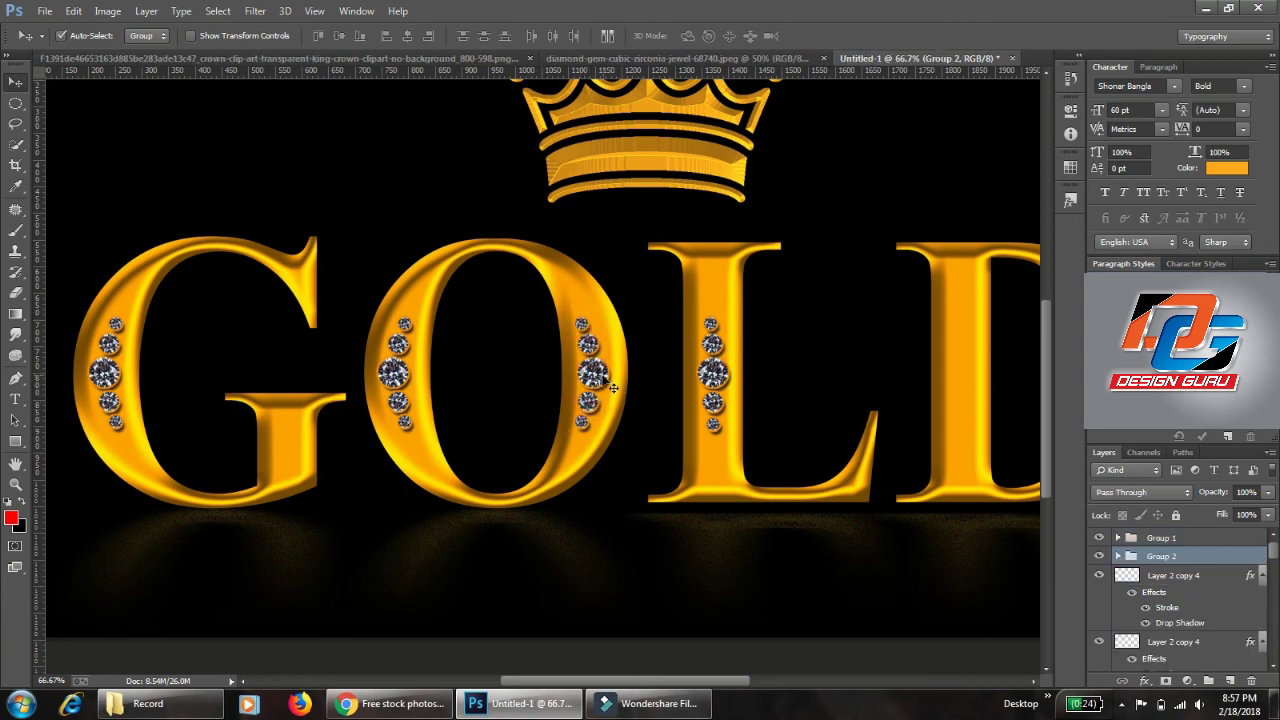
Step: Alt-drag diamond column copies onto both sides of the D and onto the crown
drag(617, 377, 930, 377)
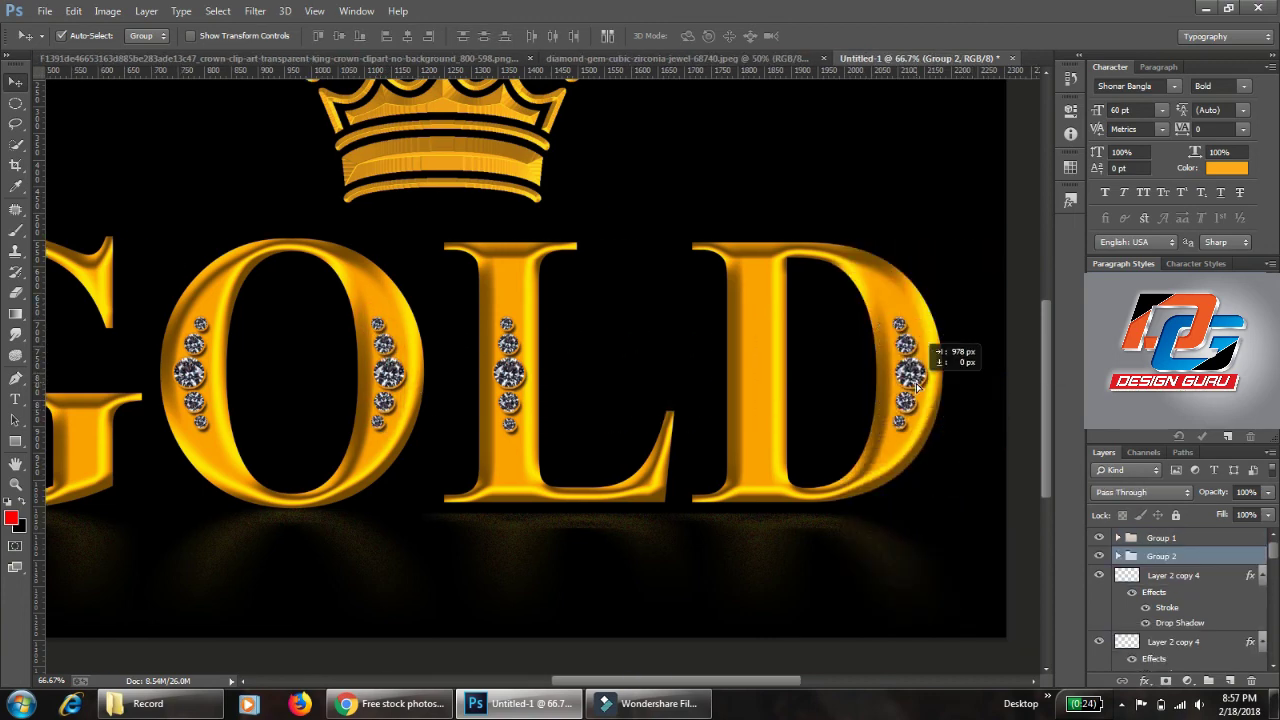
drag(509, 390, 753, 390)
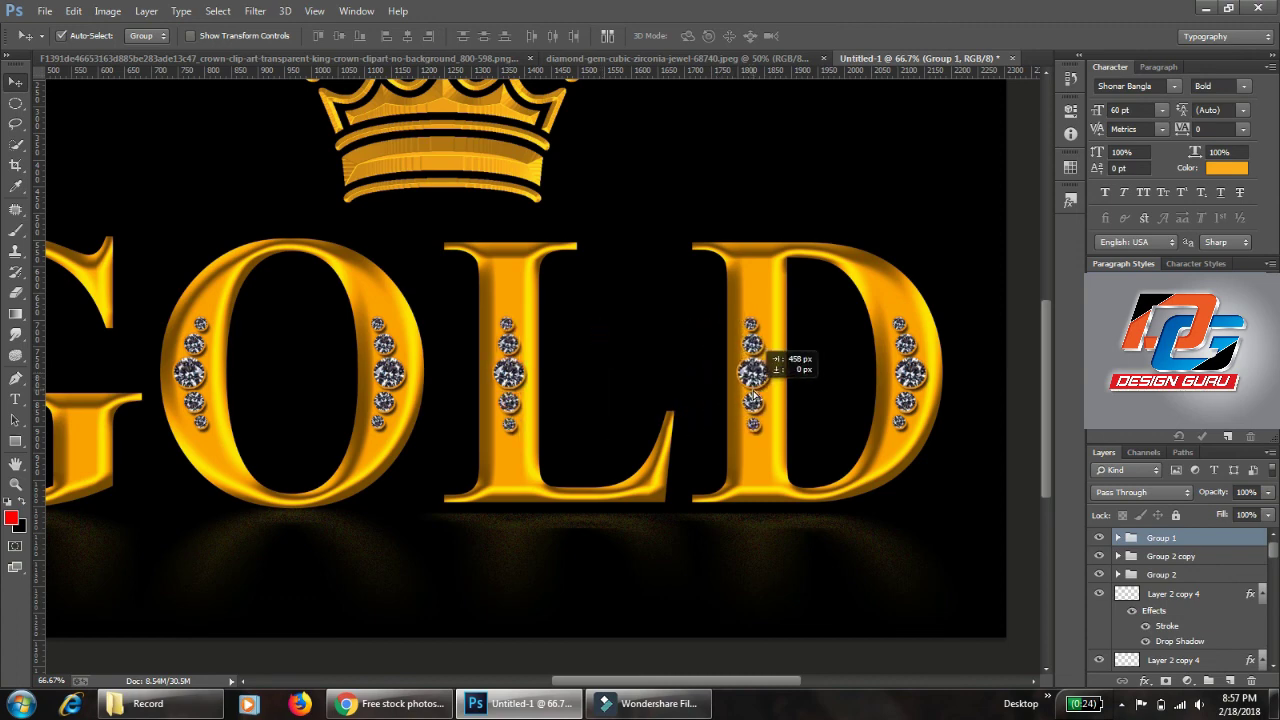
drag(905, 375, 467, 173)
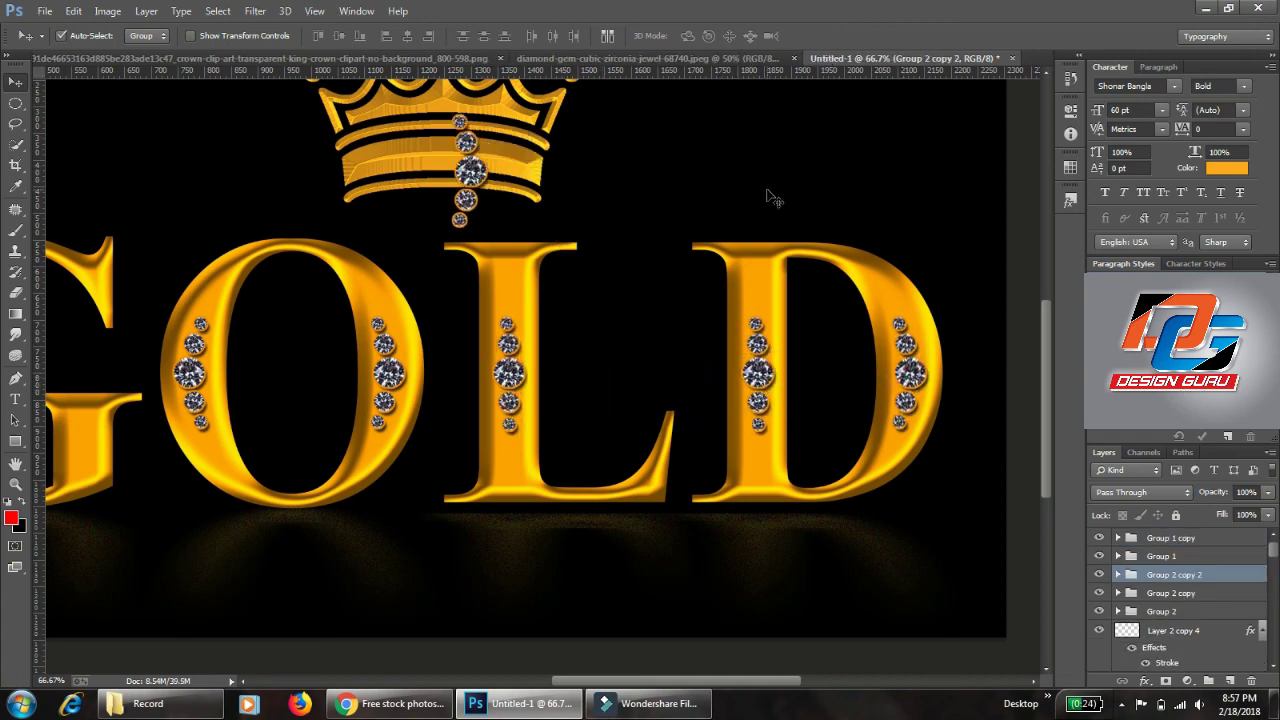
Step: Rotate the crown's diamond column -90° so it lies along the crown band
key(ctrl+t)
mouse_move(570, 203)
mouse_down()
mouse_move(623, 114)
mouse_move(611, 117)
mouse_move(640, 129)
mouse_up()
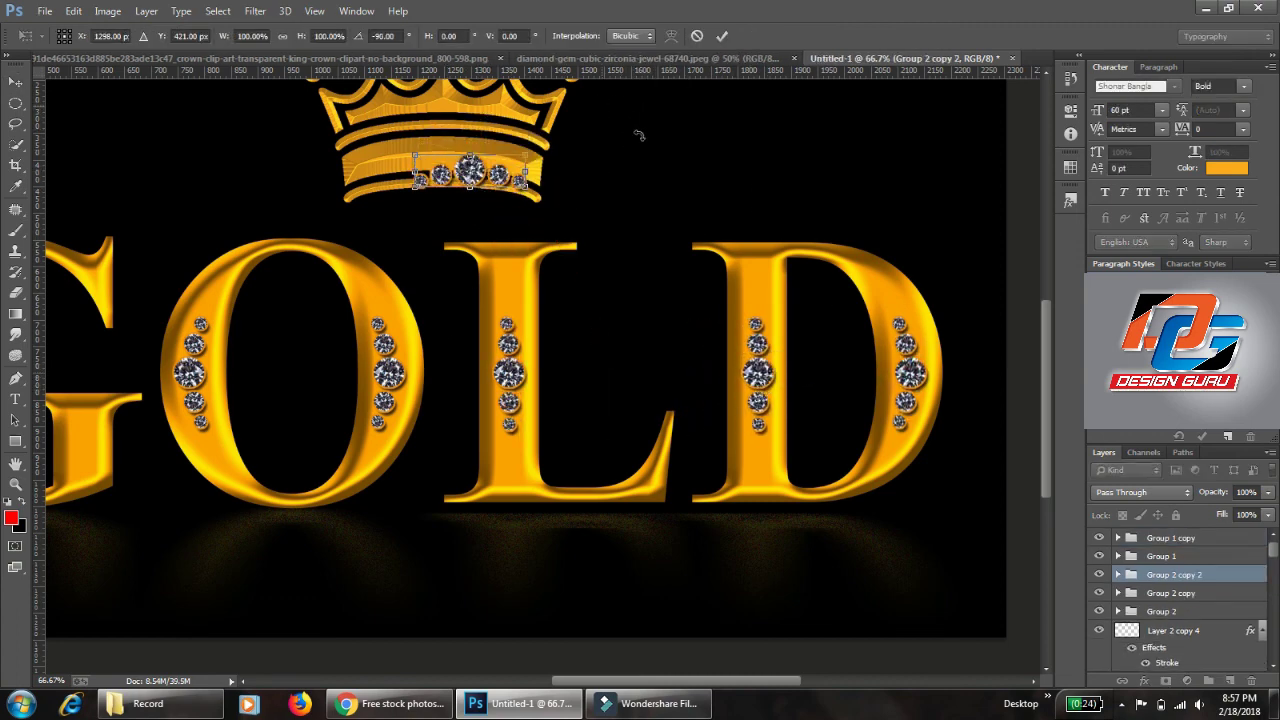
key(Return)
drag(485, 197, 467, 178)
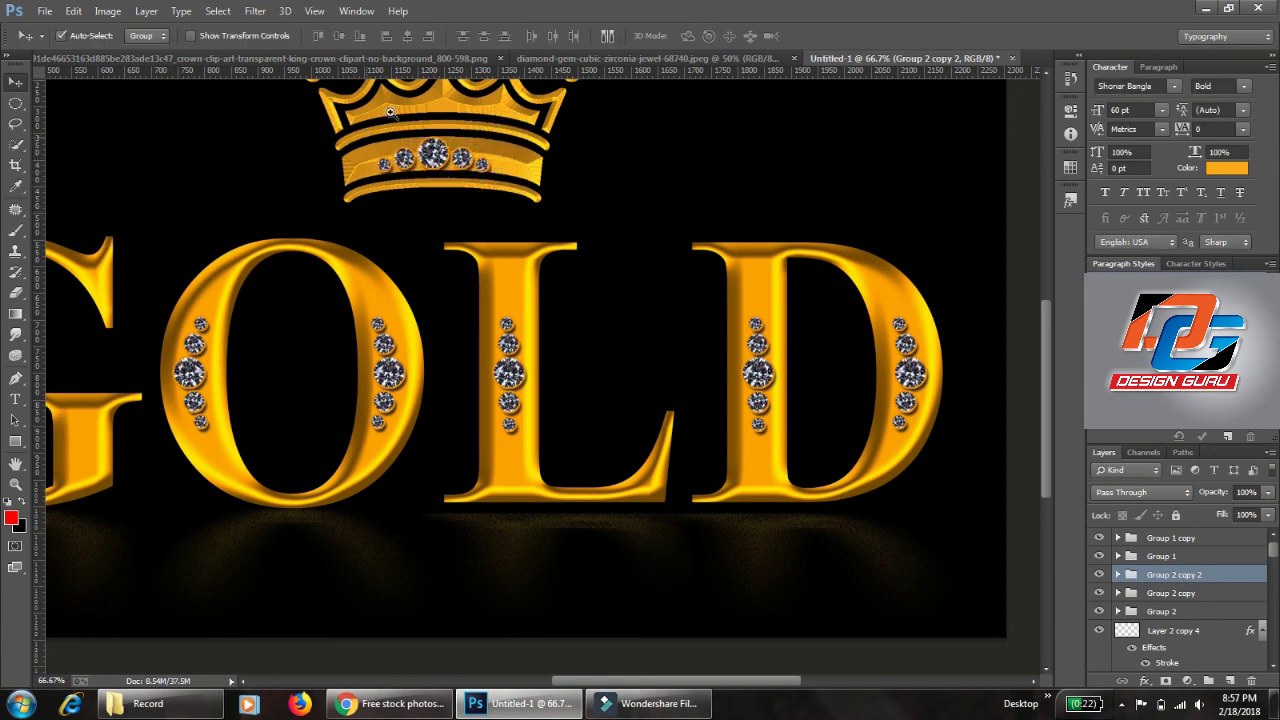
Step: Ungroup the crown diamonds, shrink the row to fit the band, and shift it right
scroll(467, 178, up, 5)
click(1118, 574)
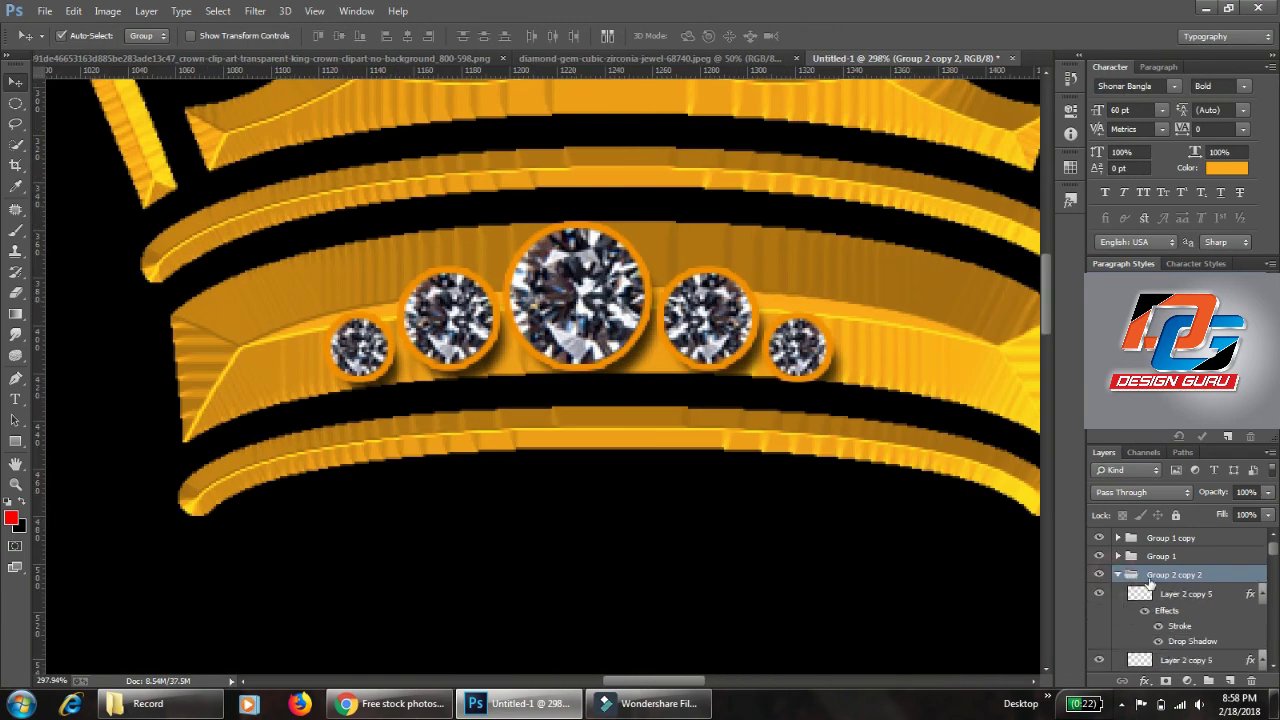
right_click(1150, 576)
click(1115, 204)
key(ctrl+t)
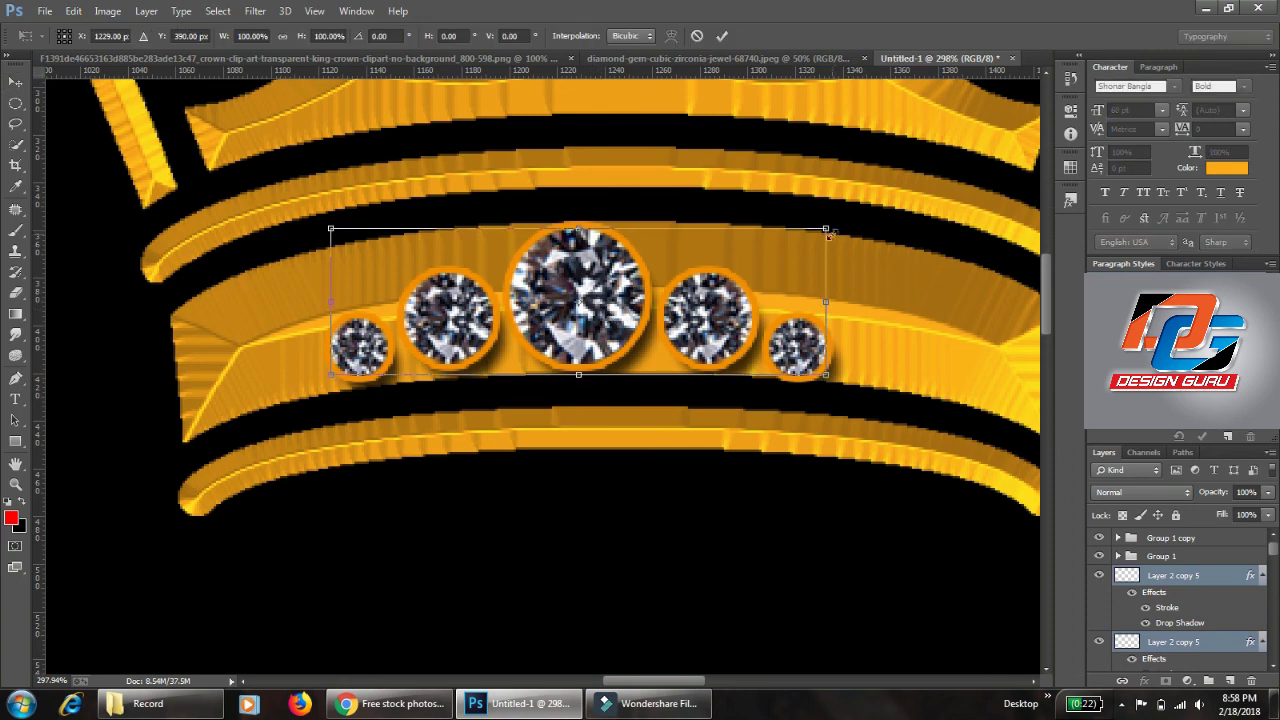
drag(829, 226, 814, 238)
key(Return)
drag(530, 322, 575, 322)
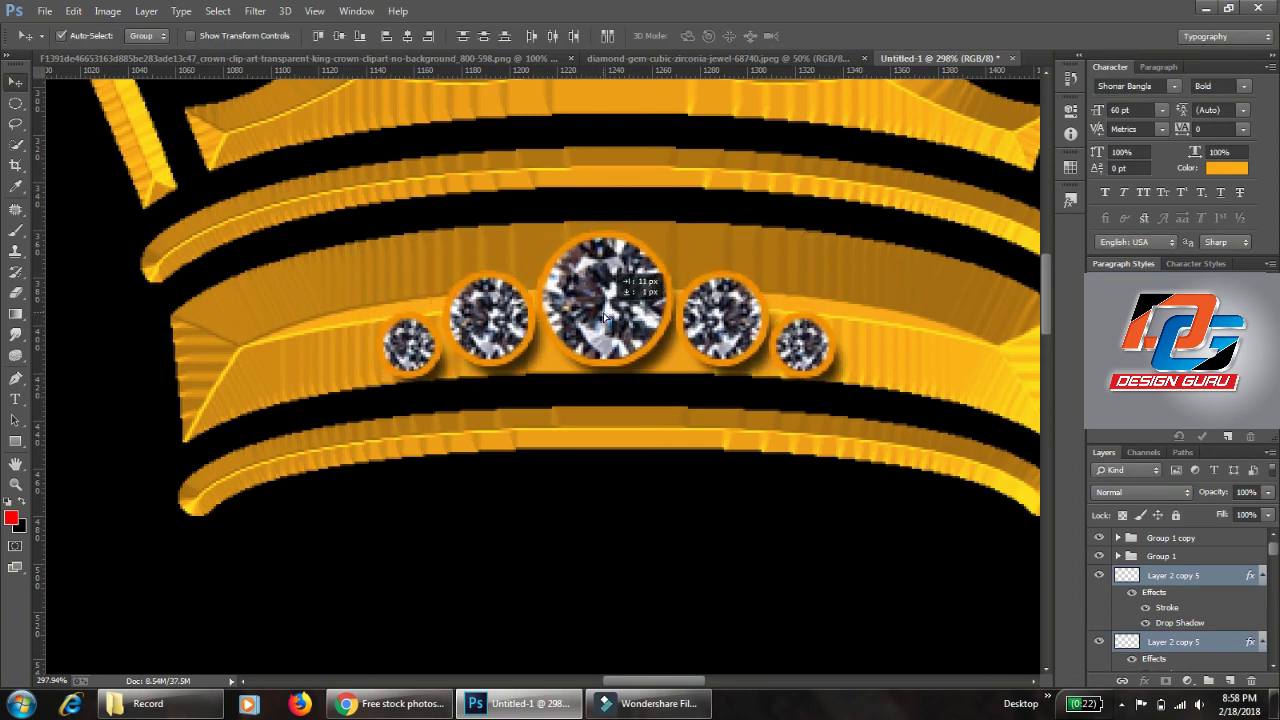
Step: Adjust individual diamonds so the row of five follows the band's curve
drag(430, 342, 413, 332)
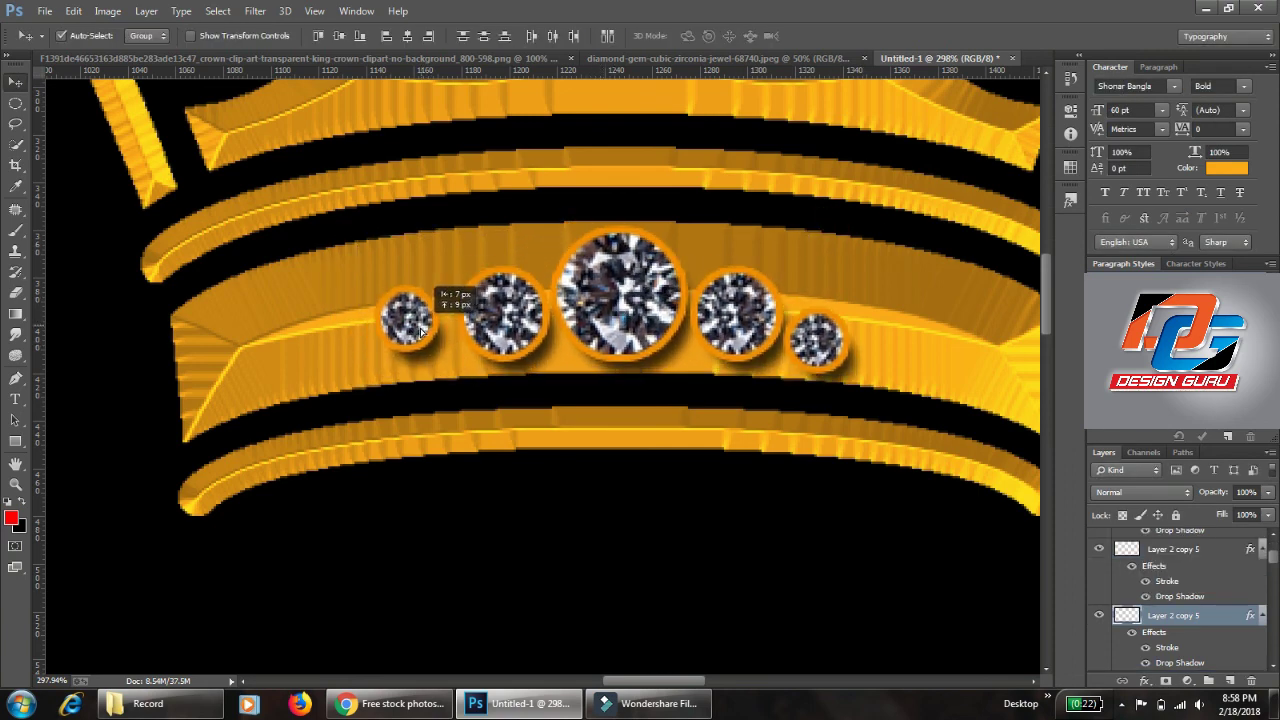
drag(520, 318, 510, 308)
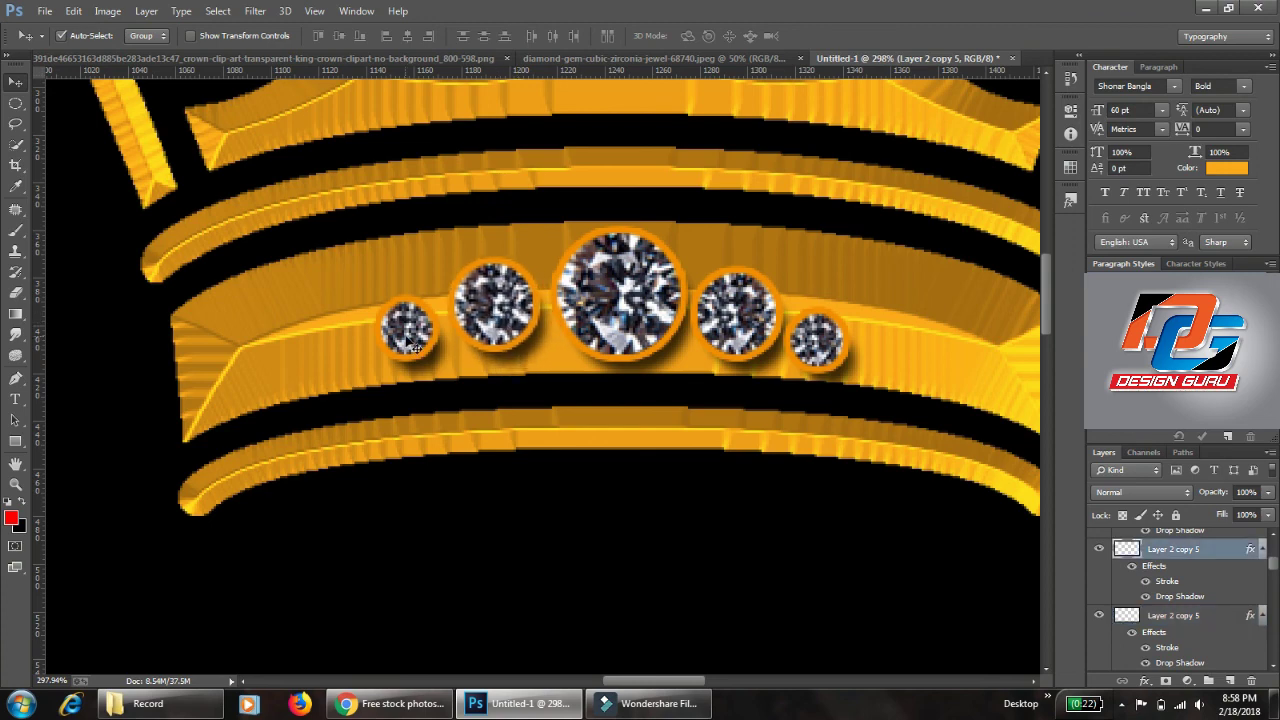
drag(409, 348, 405, 339)
drag(735, 309, 741, 305)
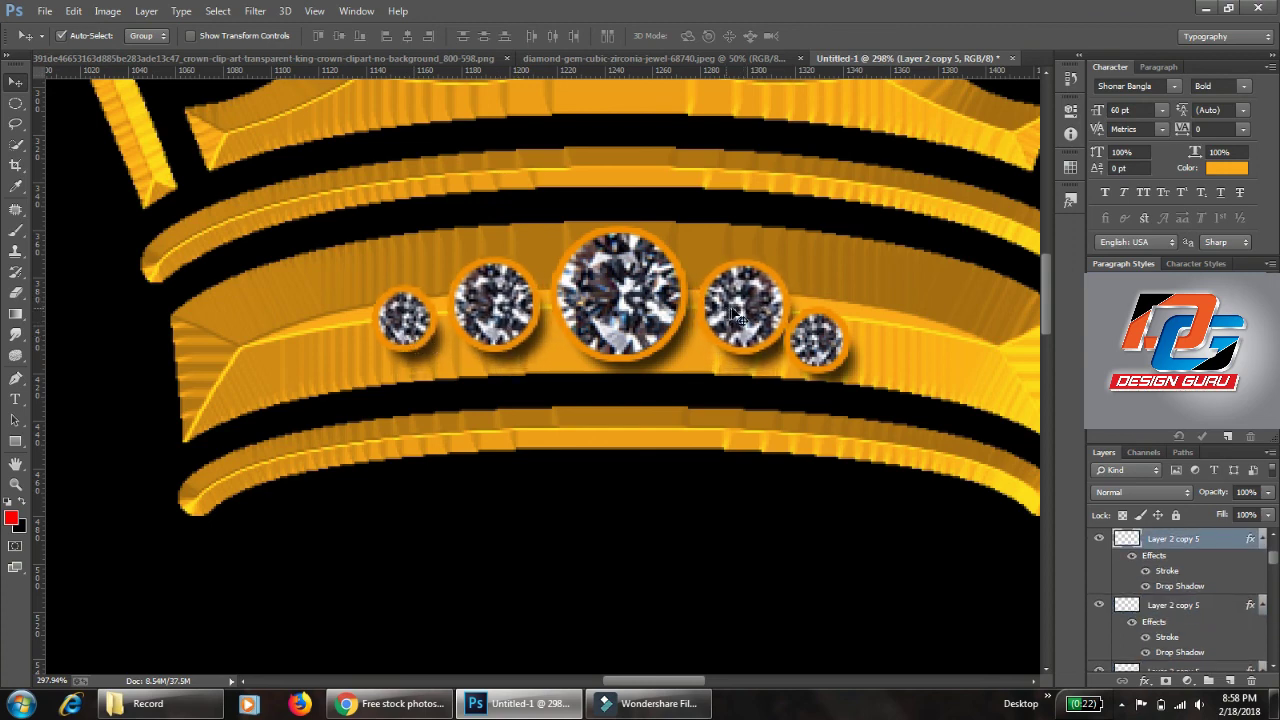
scroll(797, 323, down, 5)
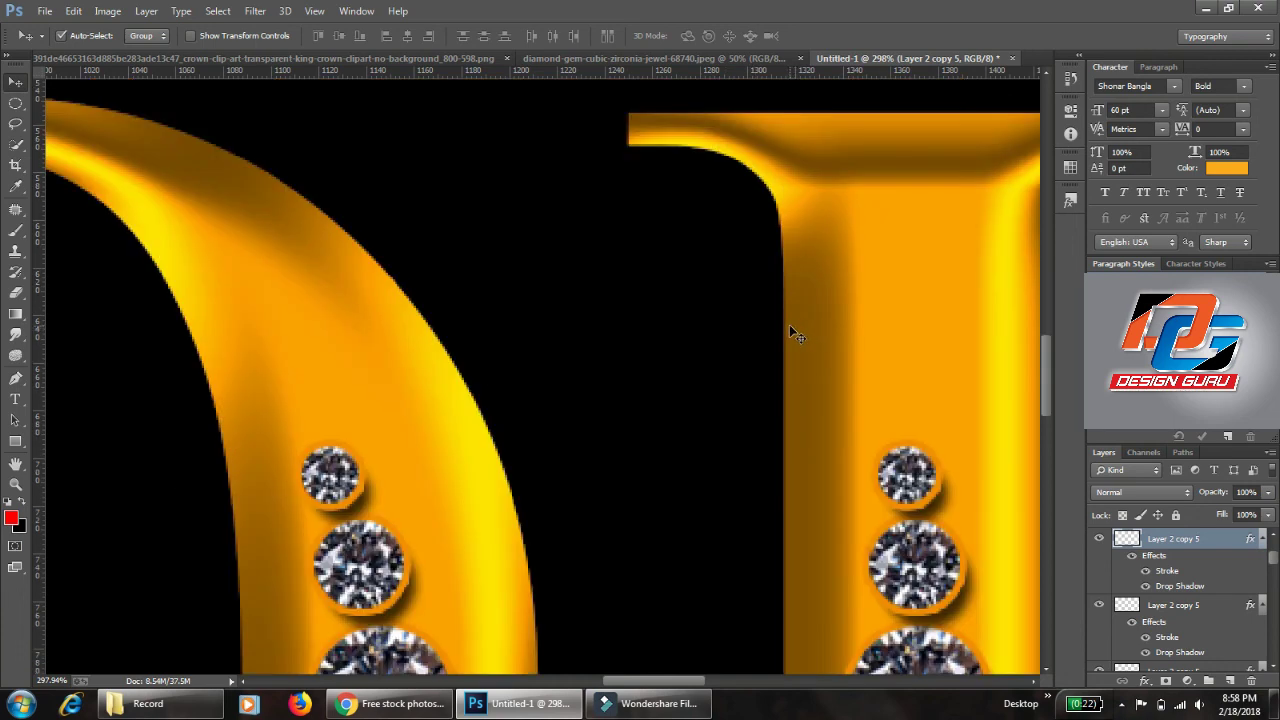
scroll(791, 326, up, 5)
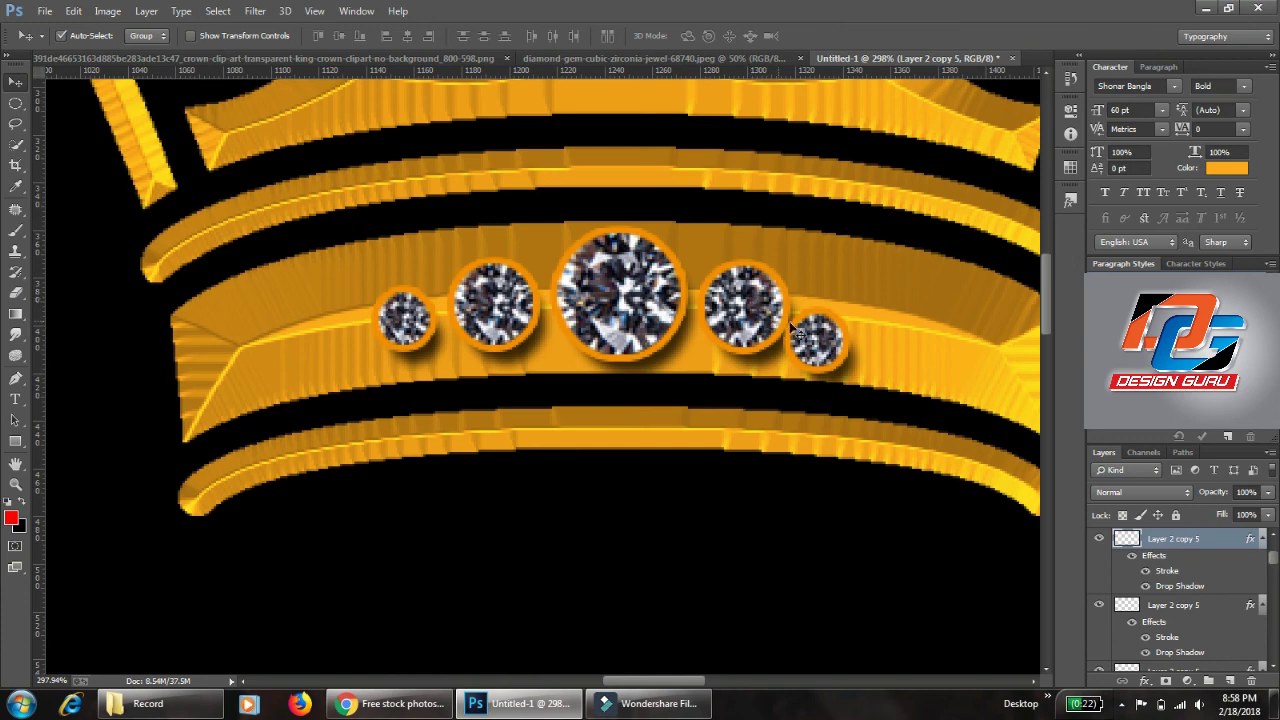
key(Up)
key(Up)
key(Up)
key(Up)
key(Up)
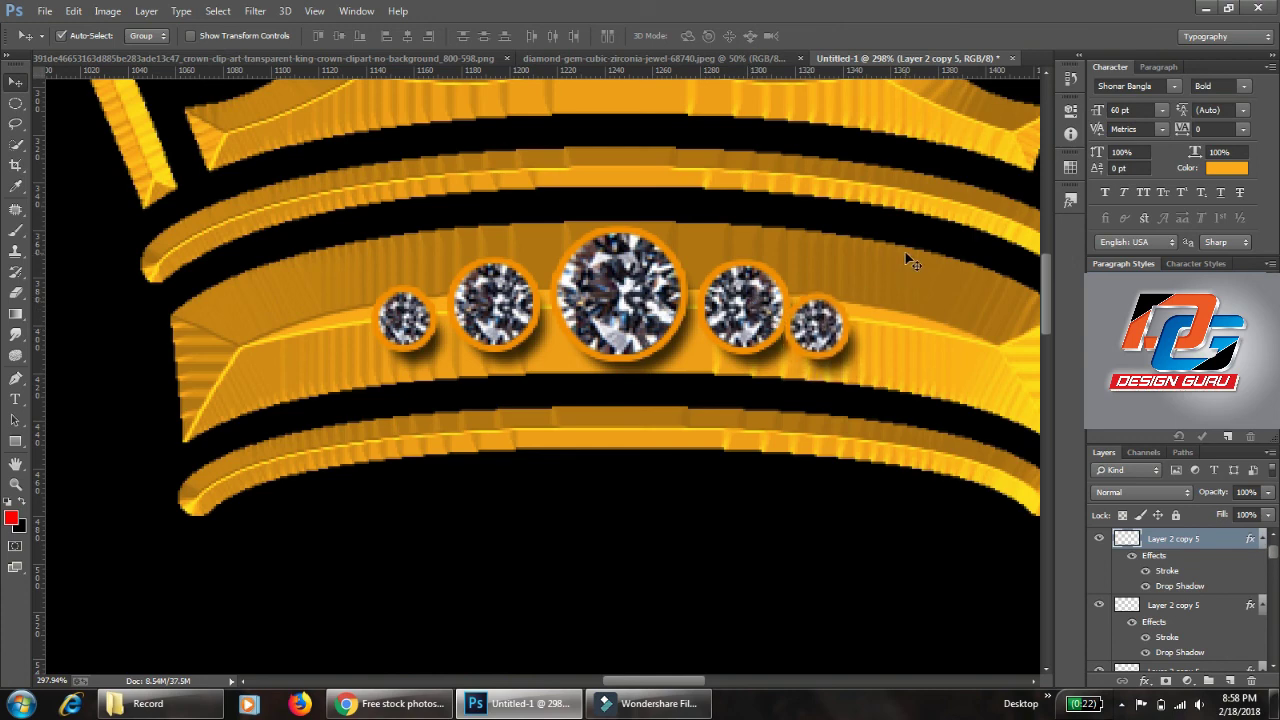
key(Up)
key(Right)
key(Right)
key(Right)
key(Right)
key(Right)
key(Right)
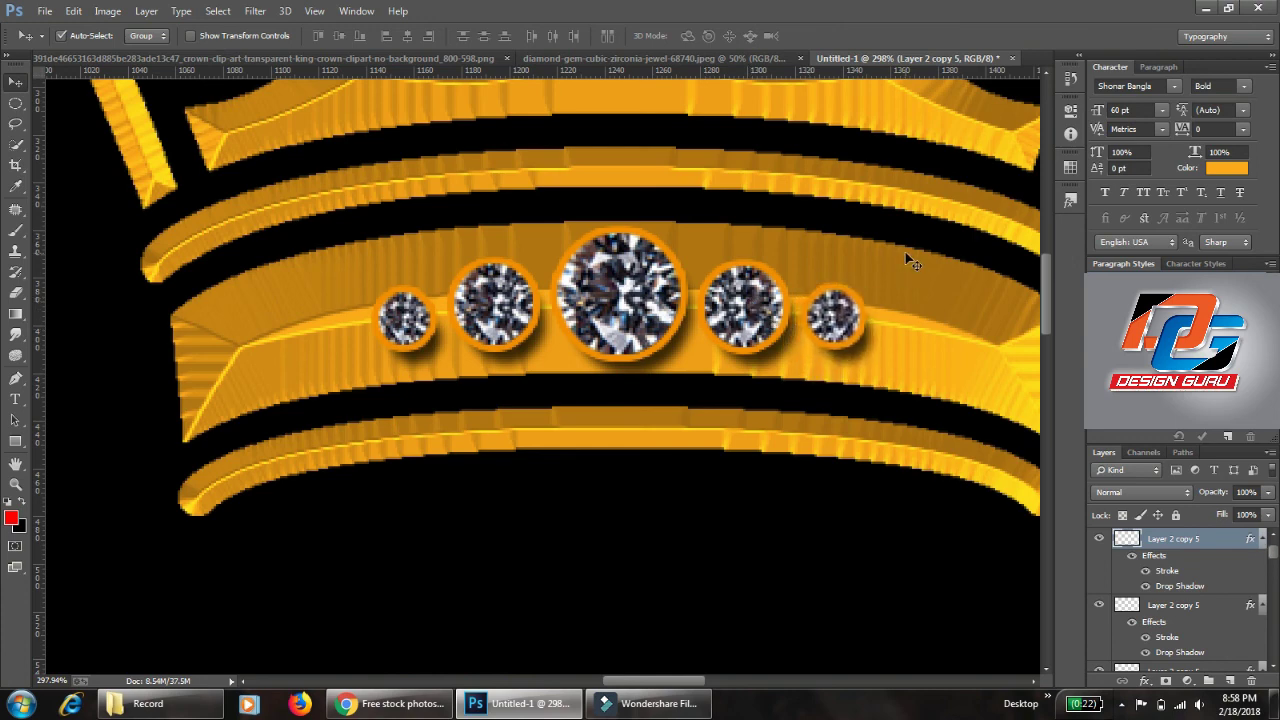
key(Right)
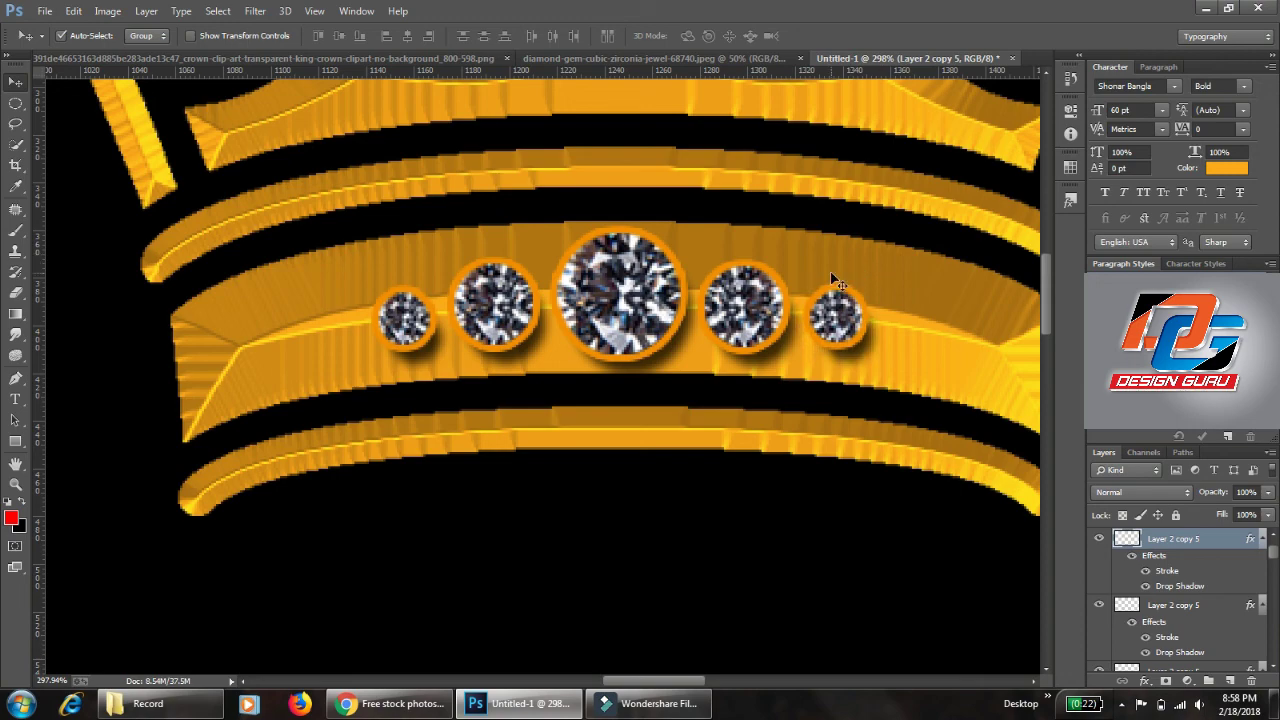
key(ctrl+minus)
Step: Fit the finished GOLD artwork with its jewelled crown and reflection to the screen
key(ctrl+minus)
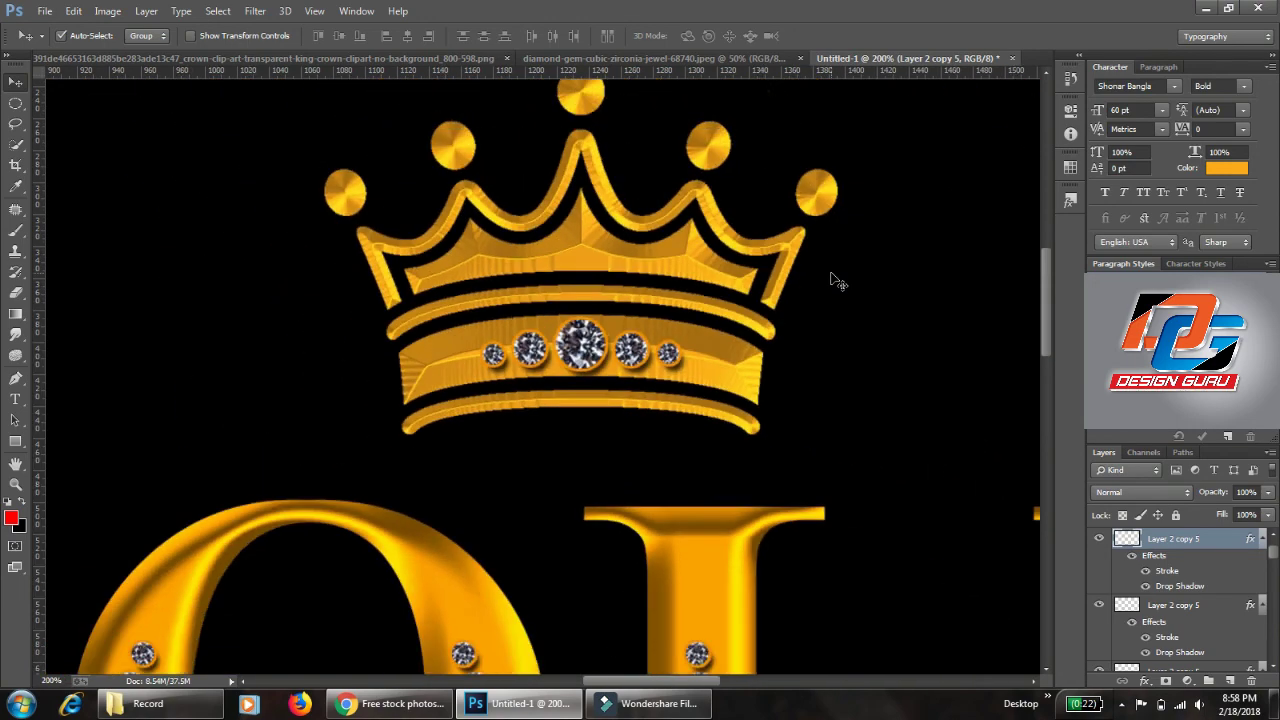
key(ctrl+minus)
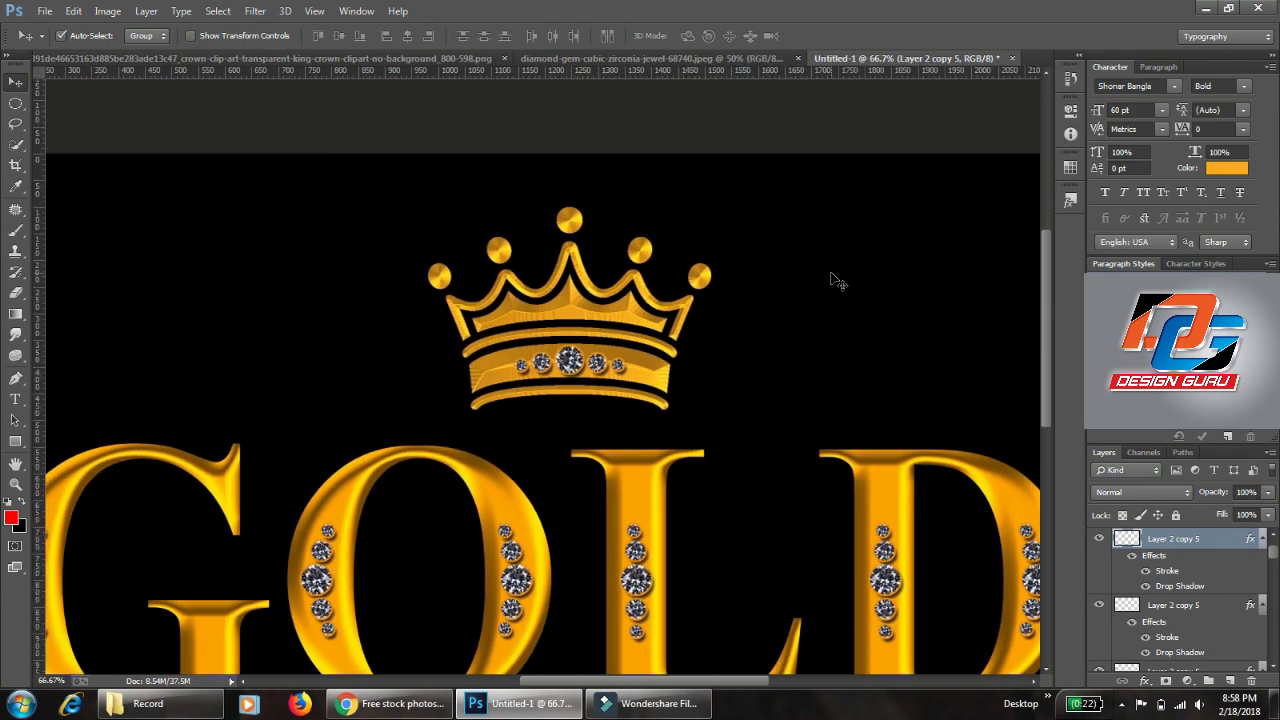
key(ctrl+0)
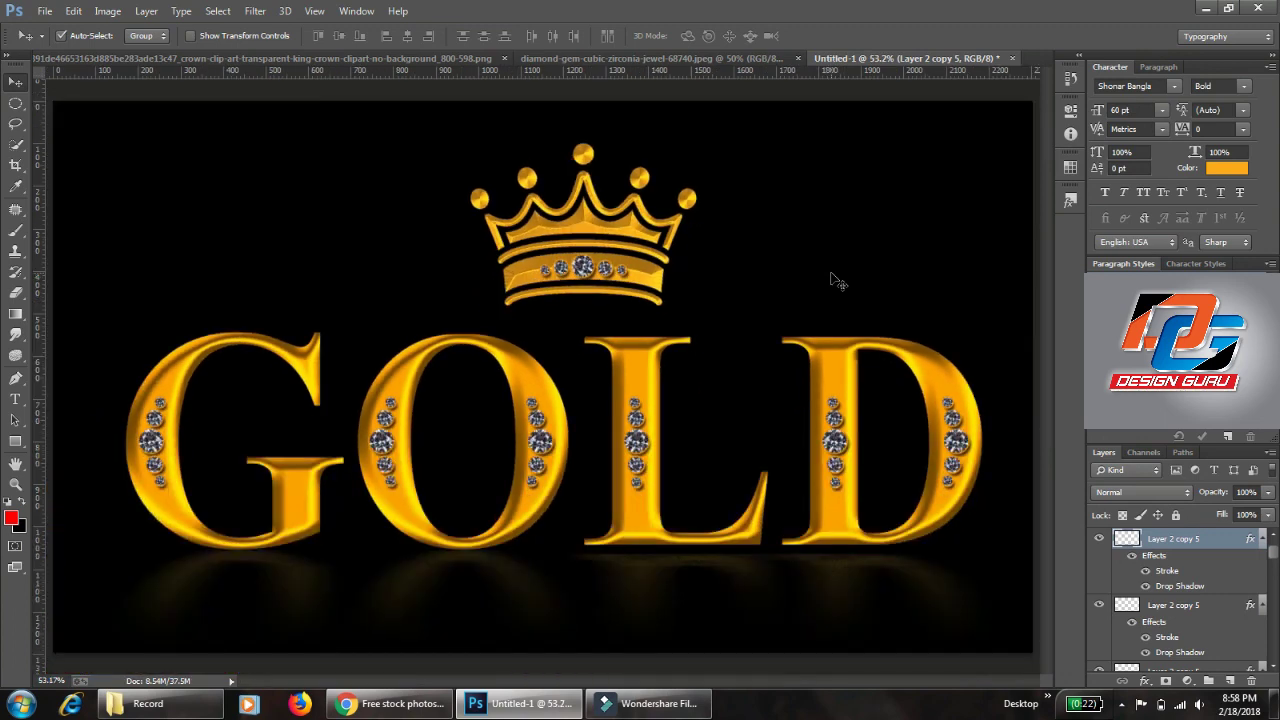